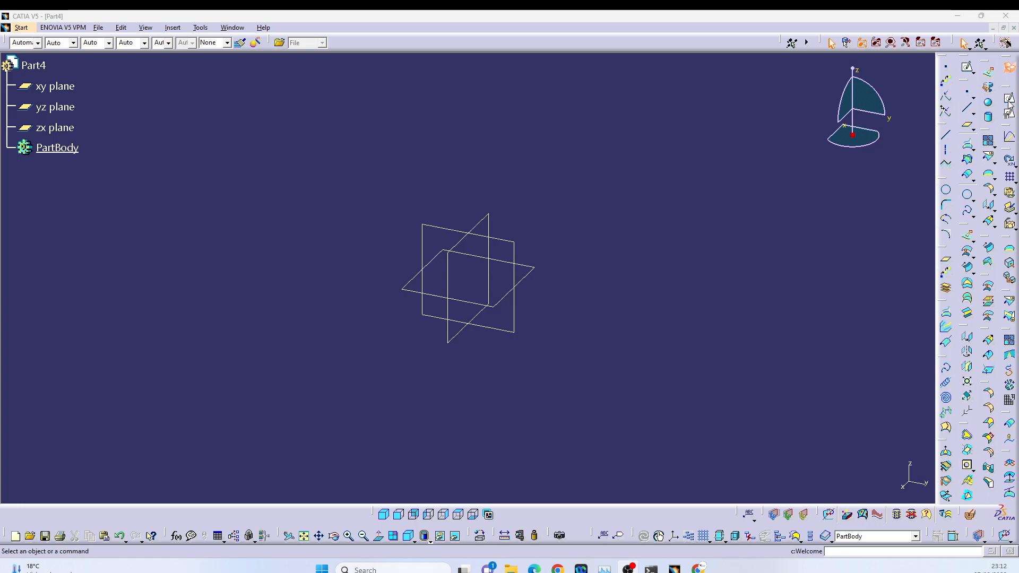
Open a sketch on the yz plane and exit it without drawing anything.
click(1010, 98)
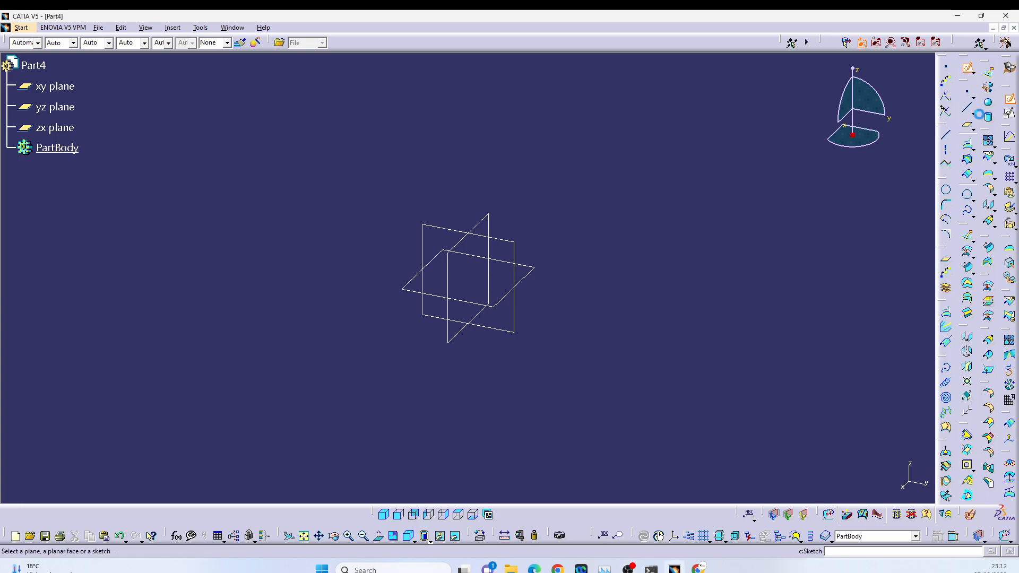
click(514, 243)
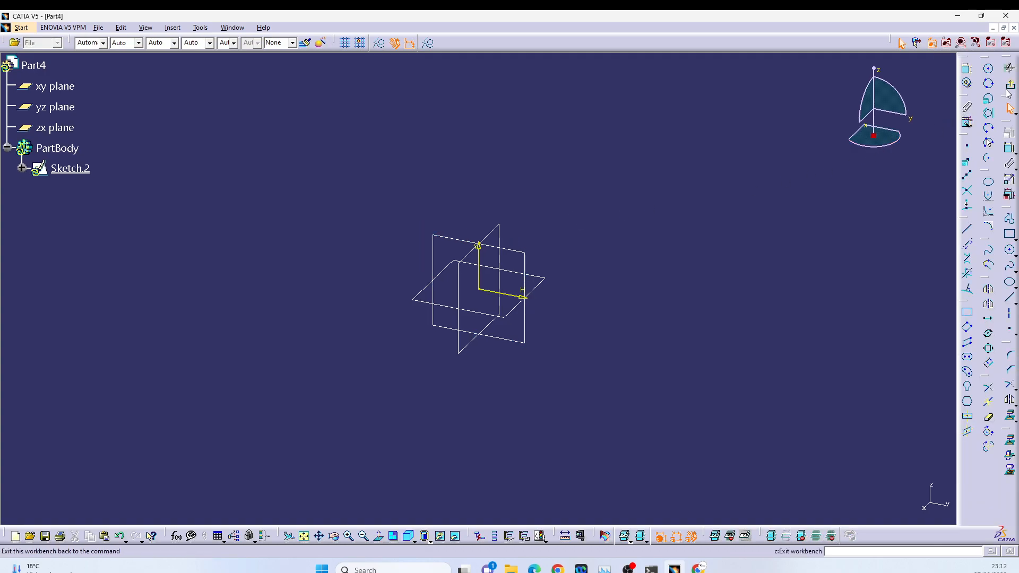
click(1009, 69)
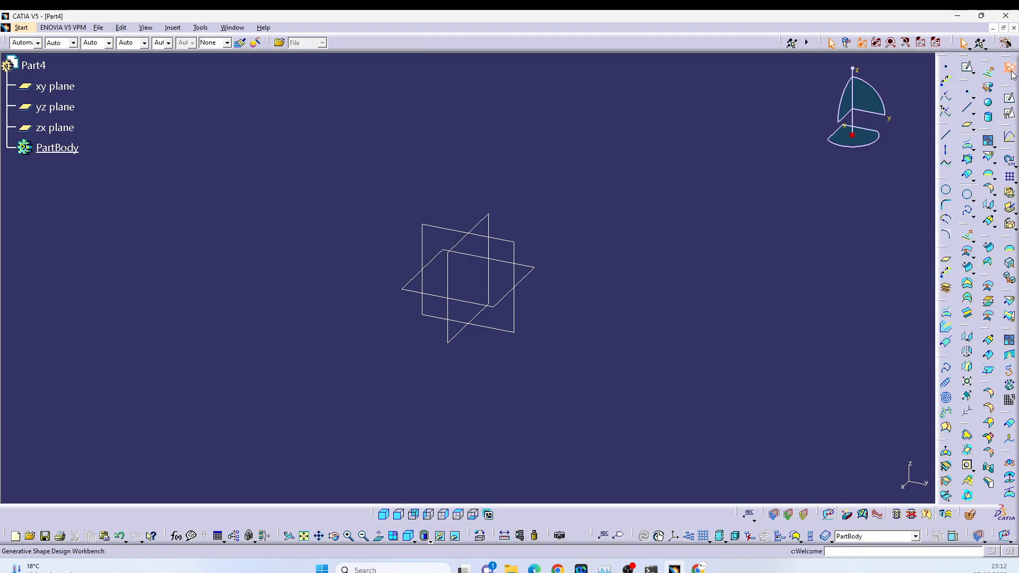
Switch to the Part Design workbench, then open a sketch on the yz plane and exit it empty.
click(1010, 70)
click(799, 181)
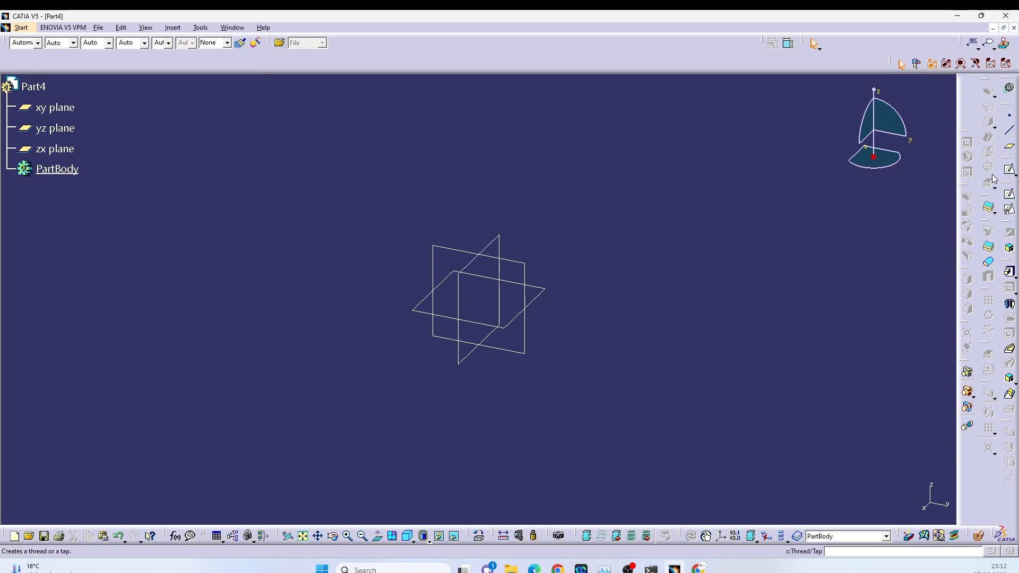
click(1010, 170)
click(523, 264)
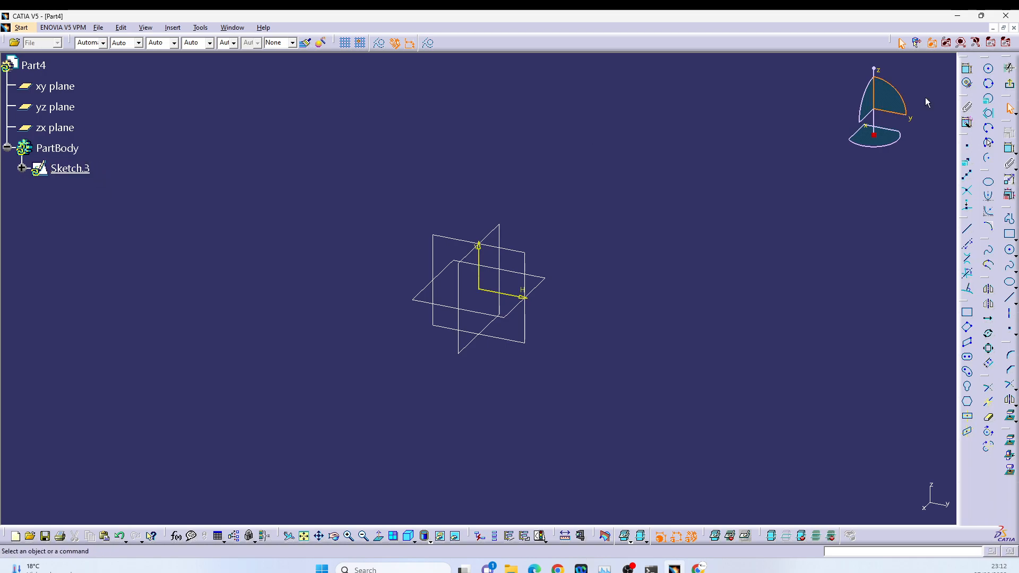
click(1009, 62)
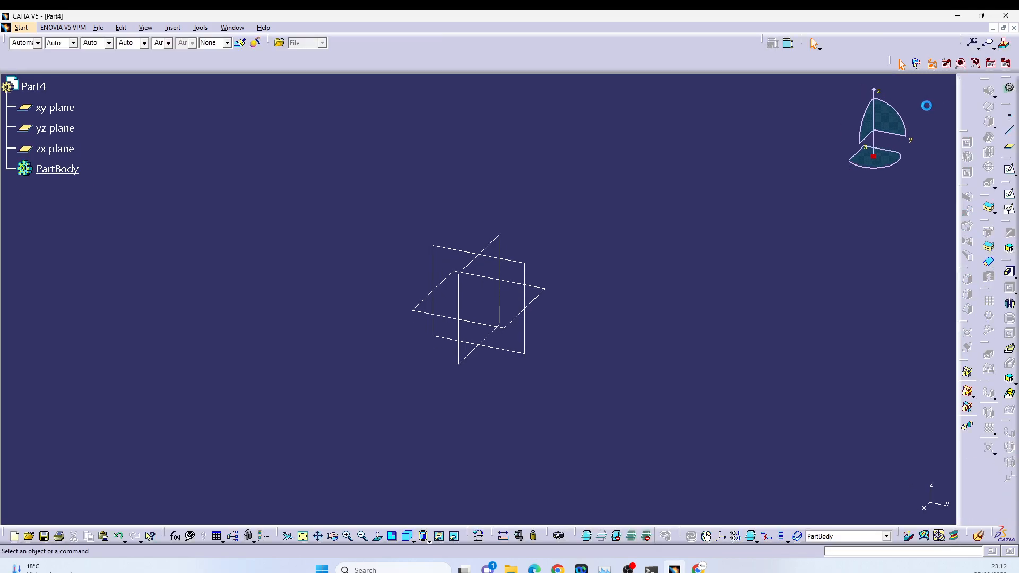
Return to the Generative Shape Design workbench, then open a sketch on the yz plane and exit it empty.
click(1010, 89)
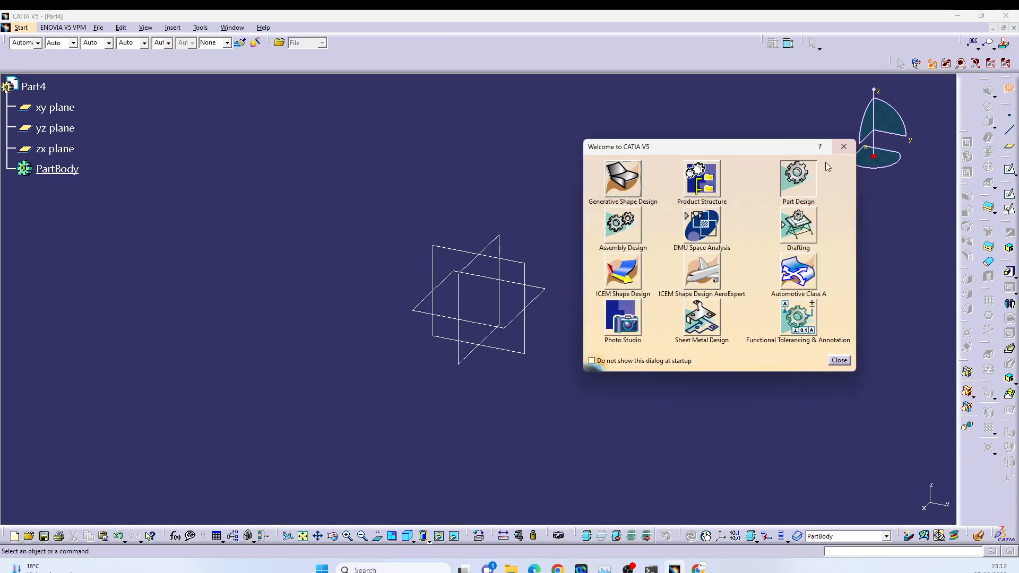
click(621, 183)
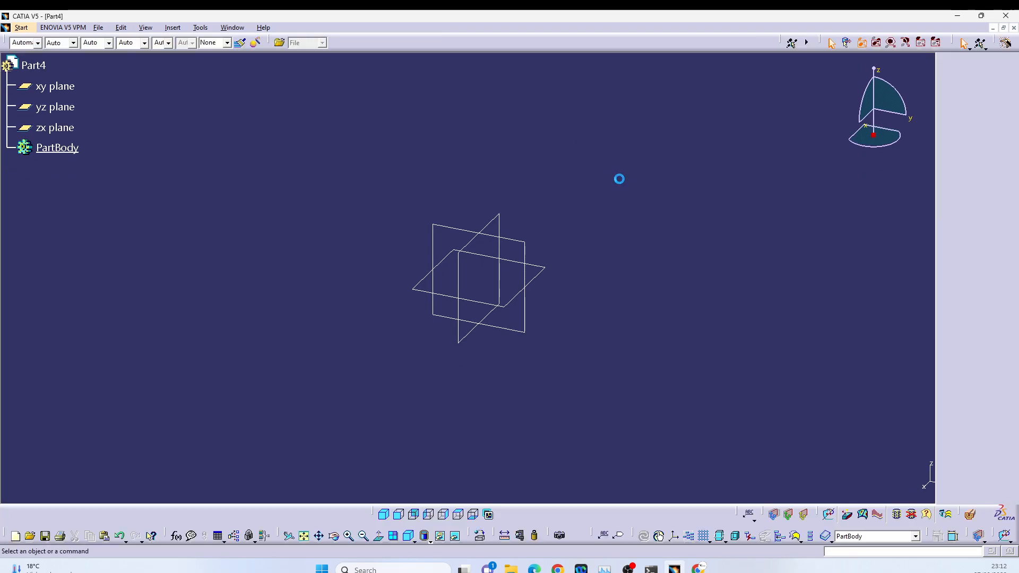
click(1010, 99)
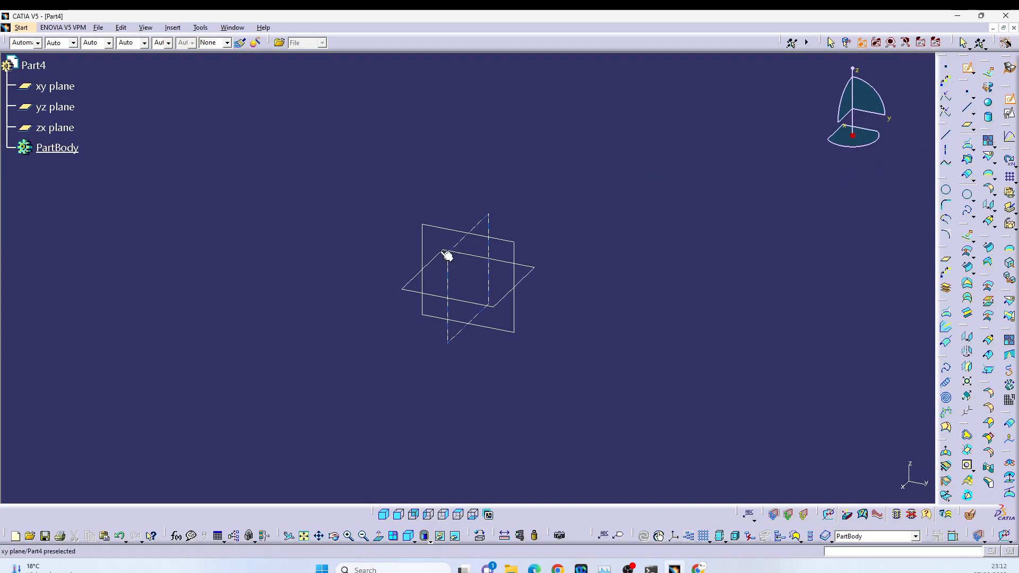
click(503, 237)
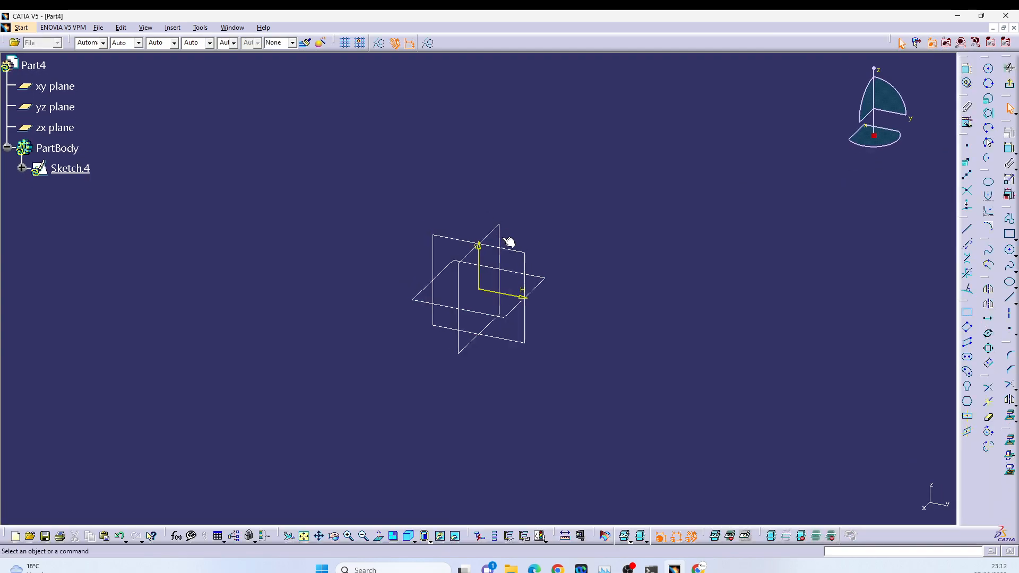
click(21, 27)
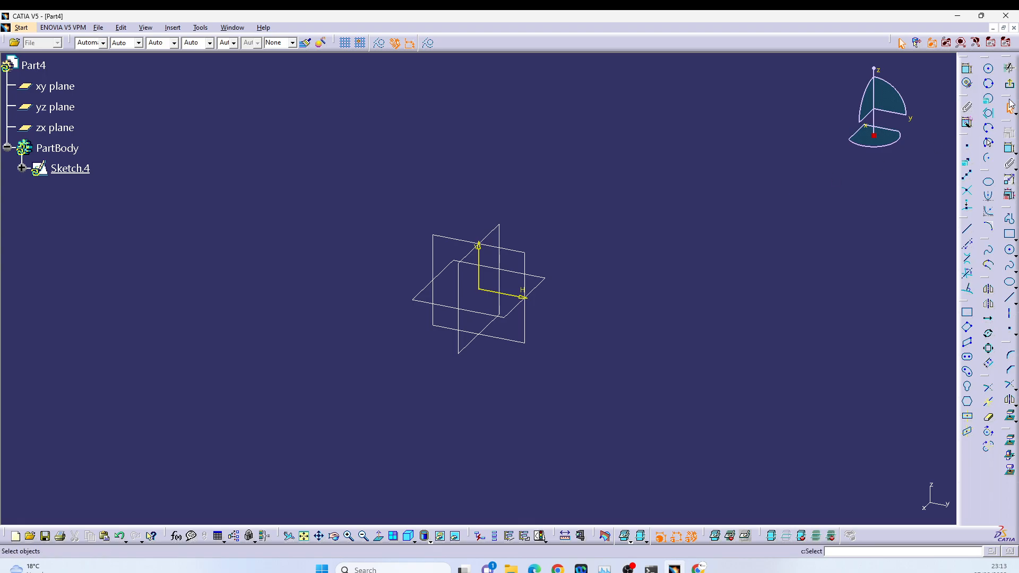
click(236, 143)
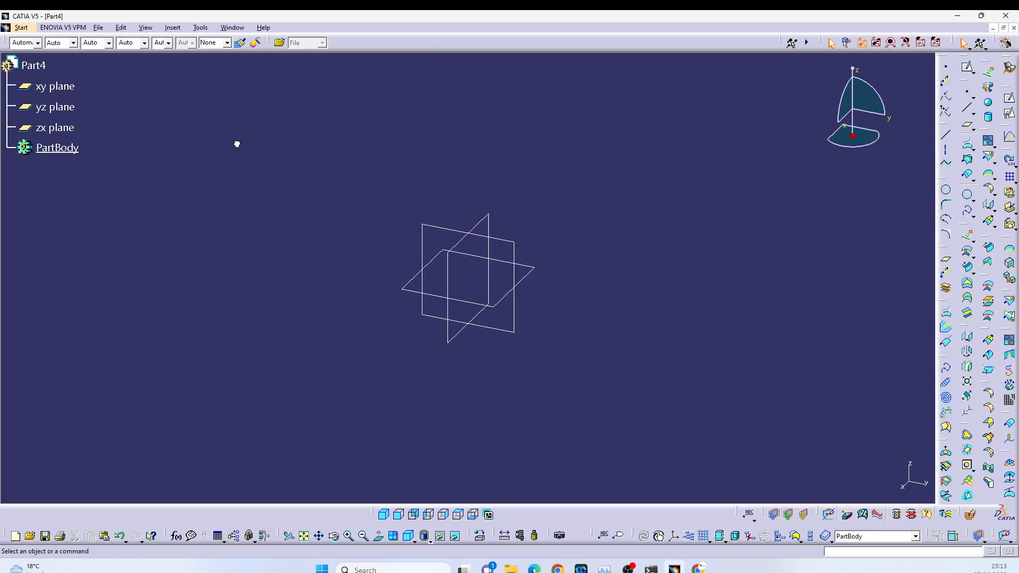
Insert a geometrical set under Part4 and start a sketch in it on the yz plane.
click(173, 27)
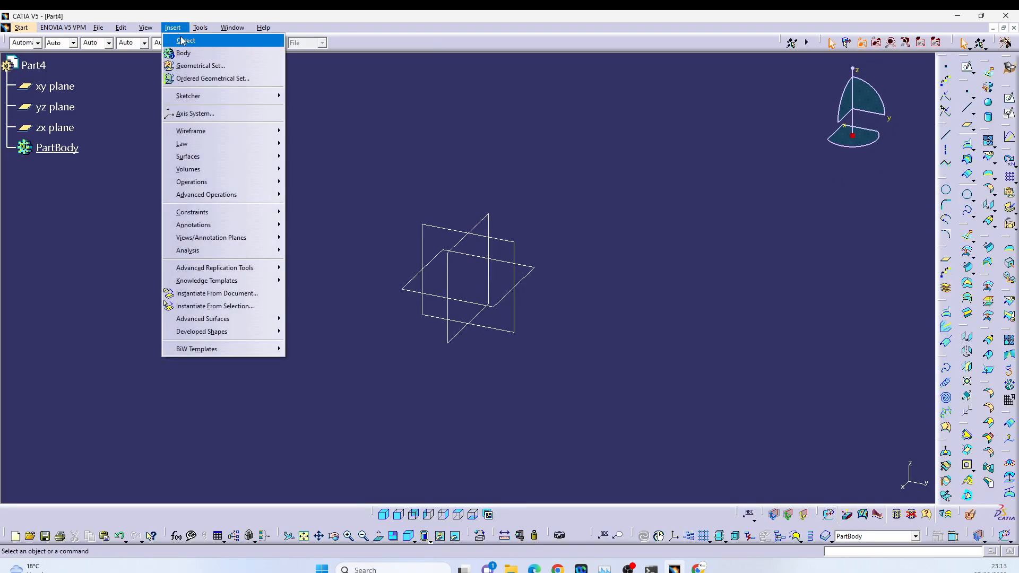
click(201, 64)
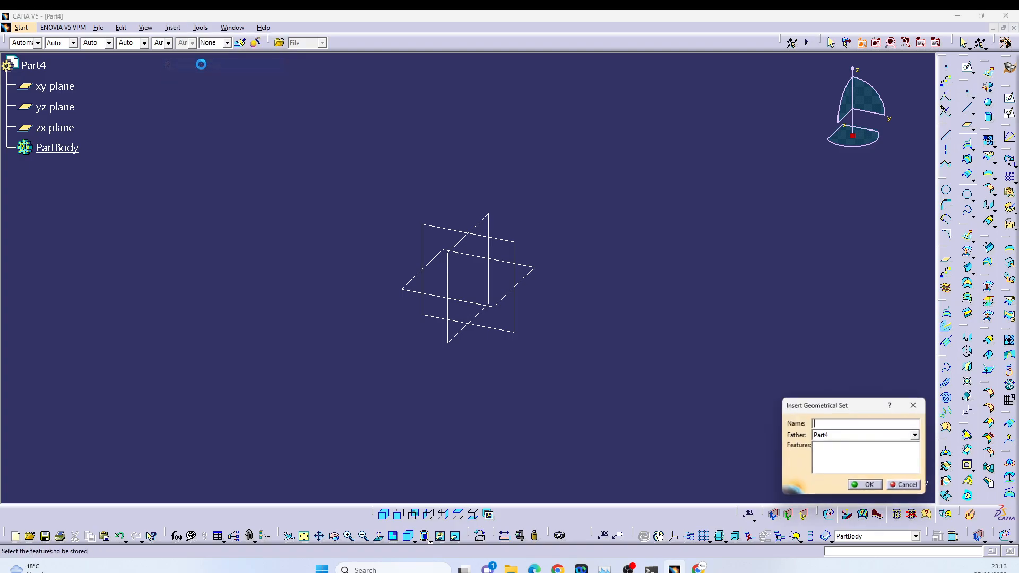
click(870, 485)
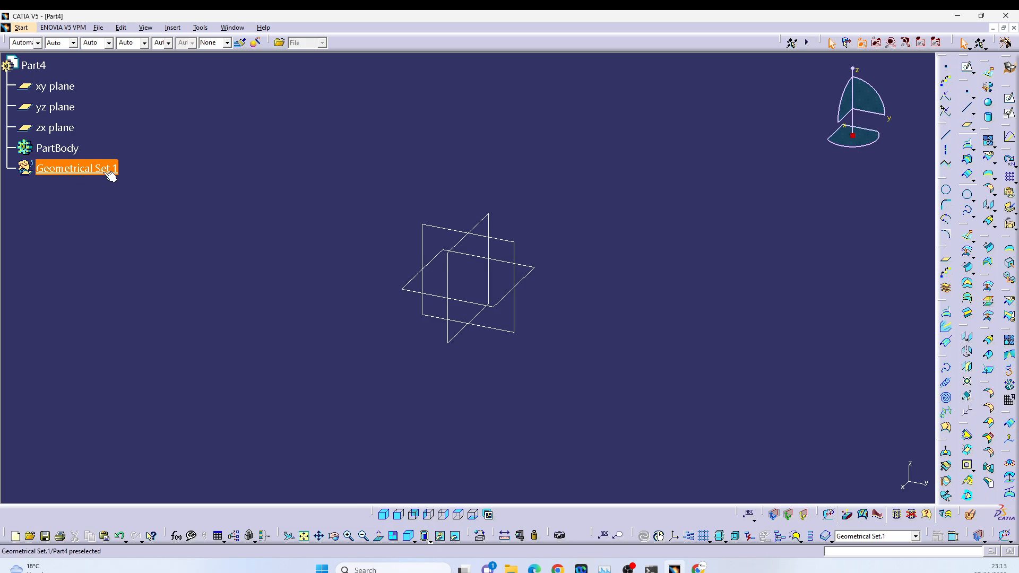
click(968, 68)
click(510, 242)
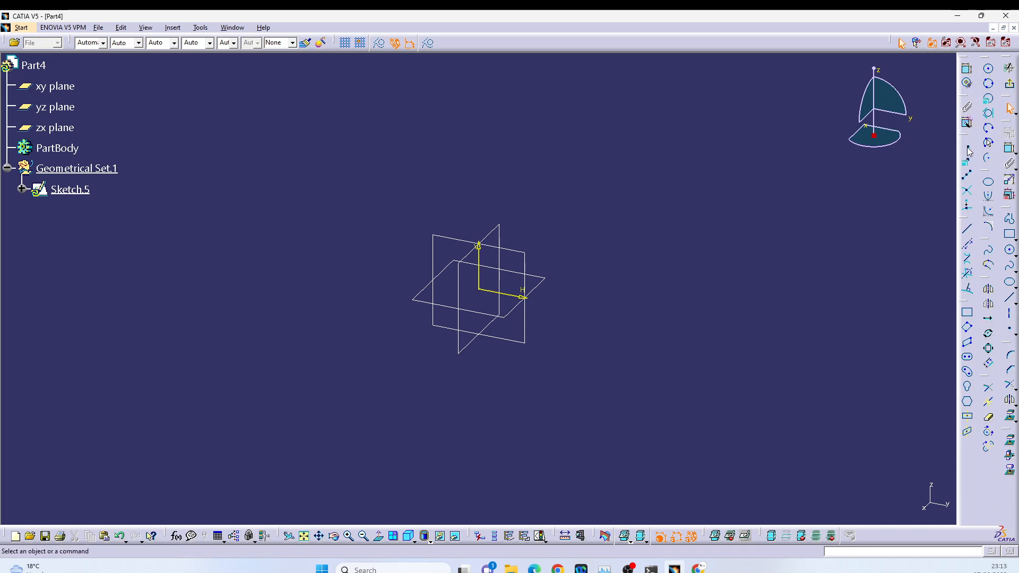
Place six freehand points above and to the right of the sketch origin.
click(969, 151)
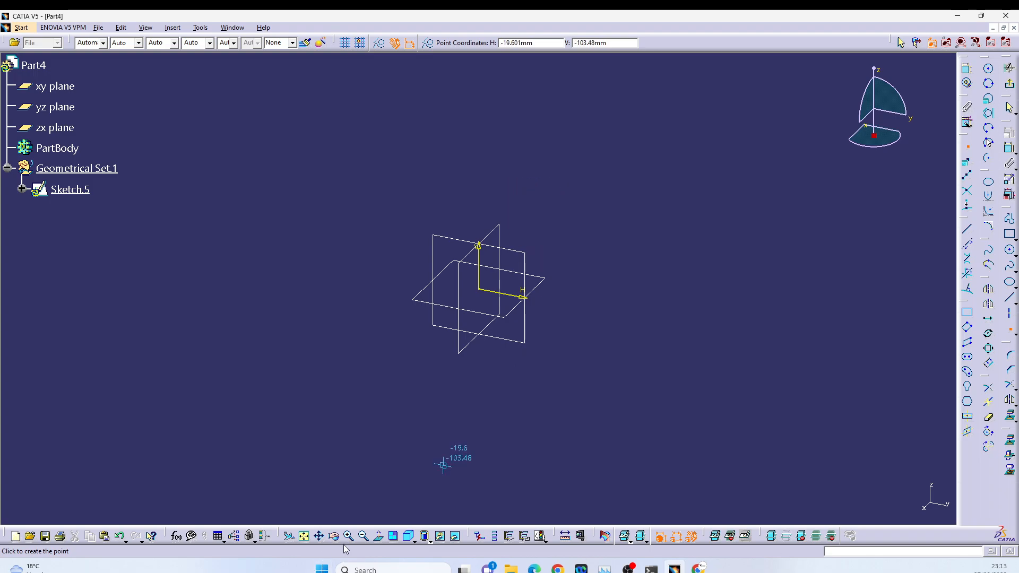
click(378, 537)
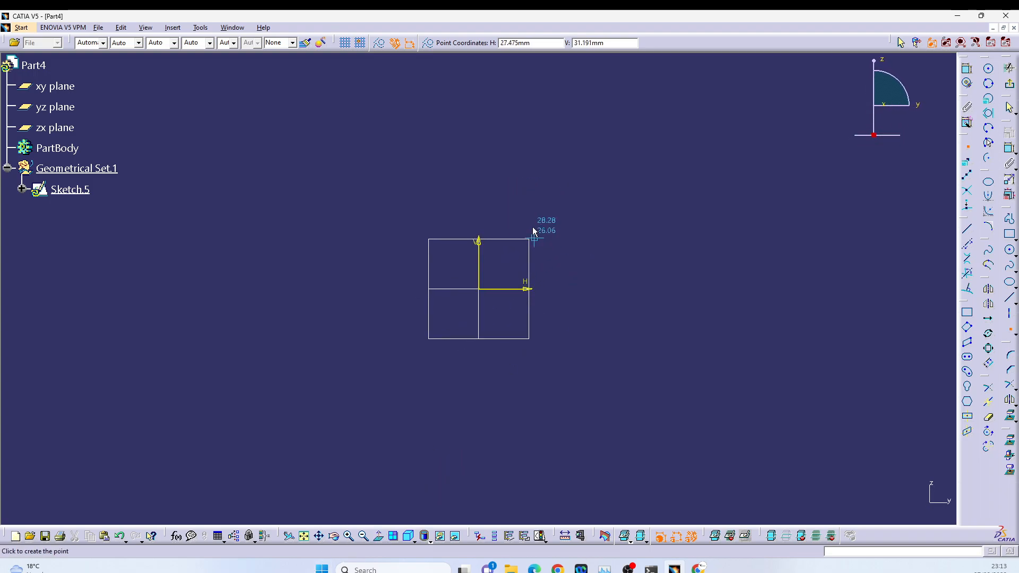
click(568, 202)
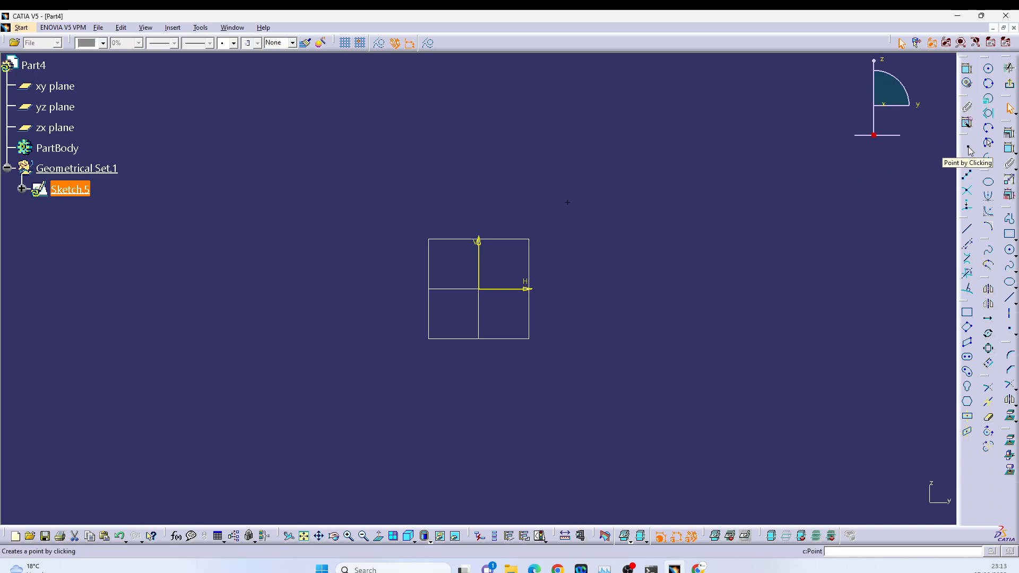
click(969, 147)
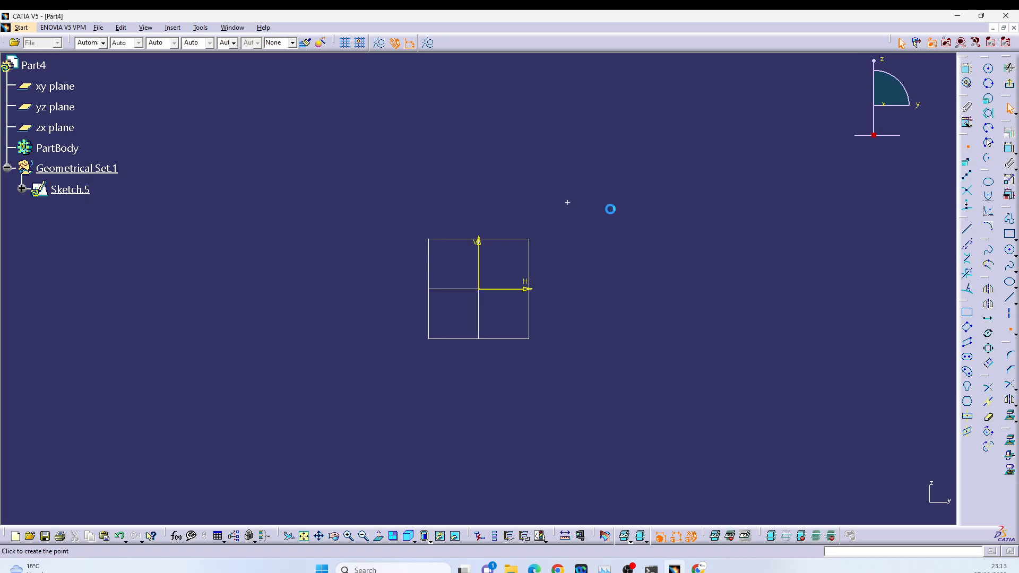
click(649, 174)
click(692, 181)
click(735, 195)
click(735, 230)
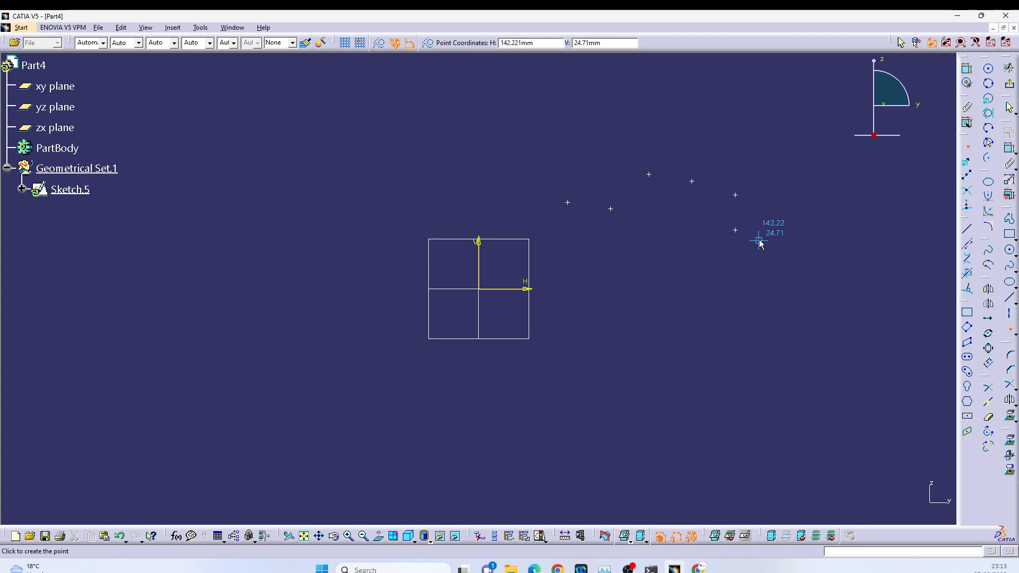
key(Escape)
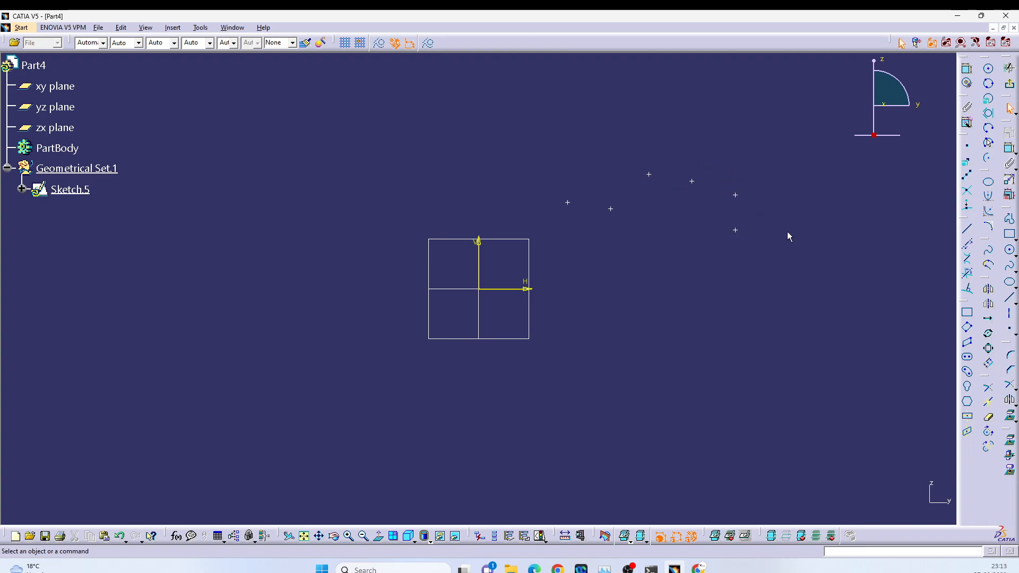
Create a point by Cartesian coordinates at H 10 mm and V 20 mm.
click(967, 164)
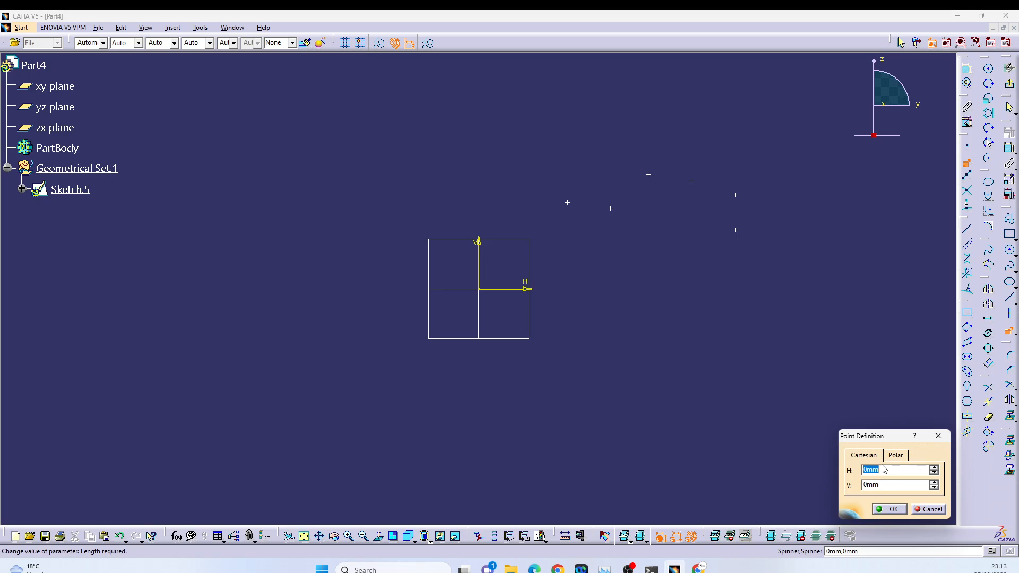
text(10)
key(Tab)
text(20)
key(Return)
middle_drag(566, 282, 511, 301)
click(511, 301)
middle_drag(511, 301, 567, 233)
middle_drag(458, 272, 411, 304)
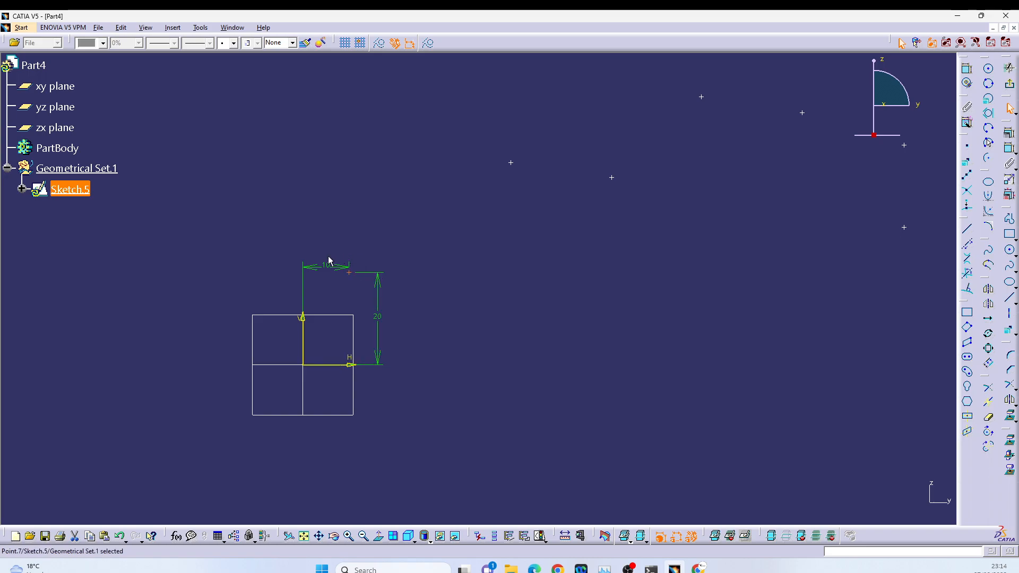
Delete all the points from the sketch.
click(423, 273)
middle_drag(424, 273, 428, 398)
drag(719, 336, 449, 204)
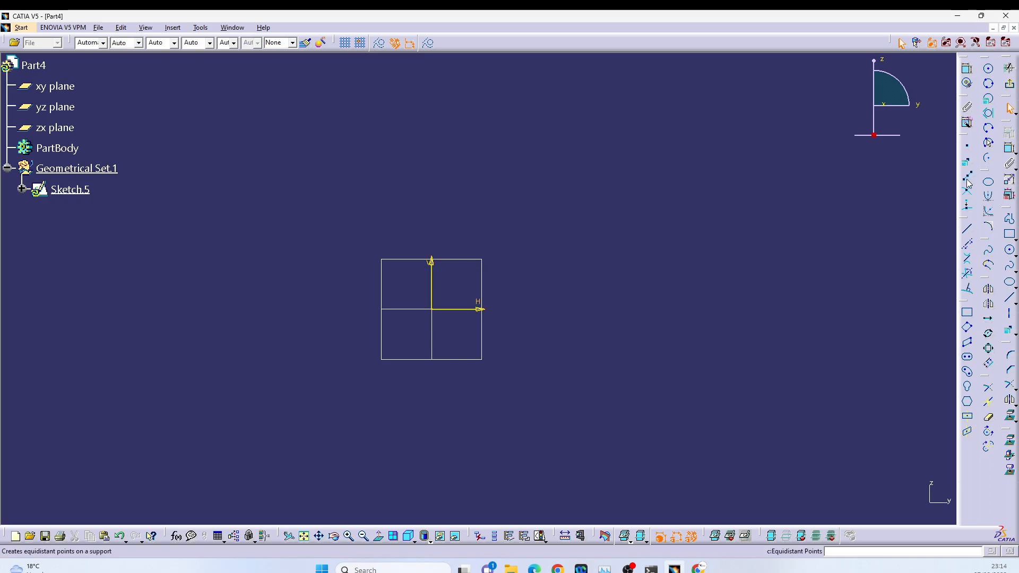
Draw a slightly sloping line about 180 mm long above the origin and convert it to a construction element.
click(967, 232)
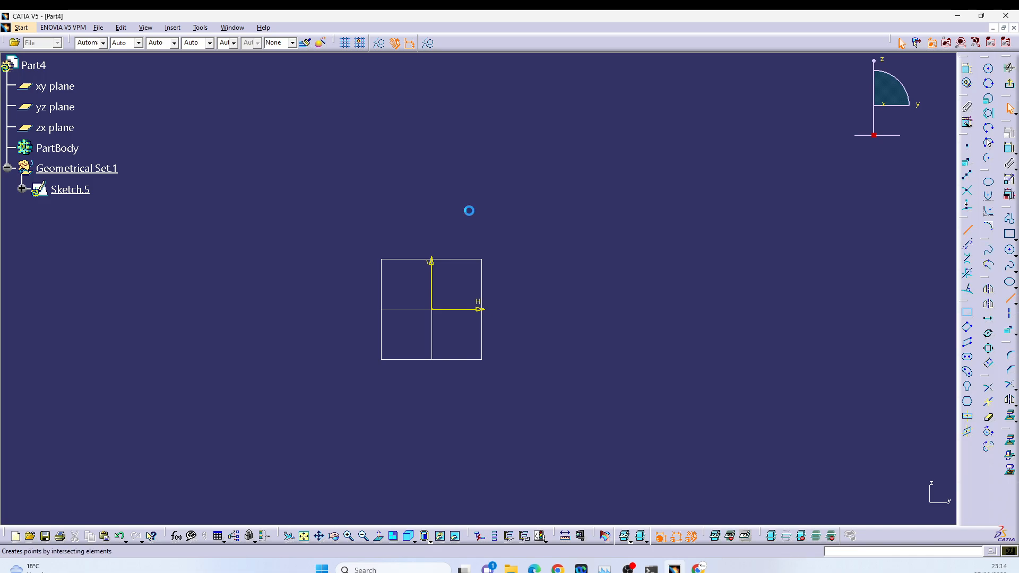
click(460, 211)
click(681, 175)
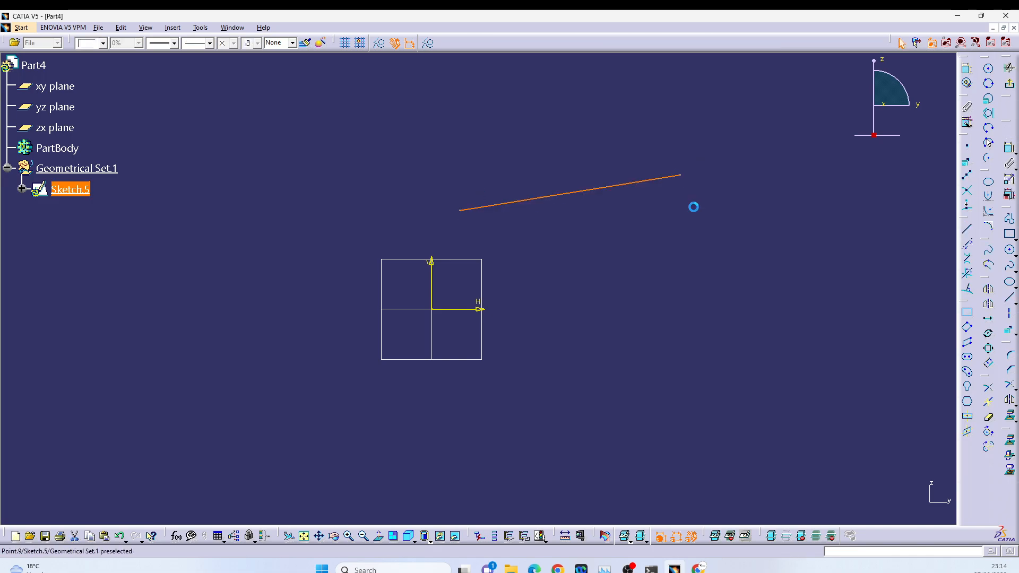
click(624, 189)
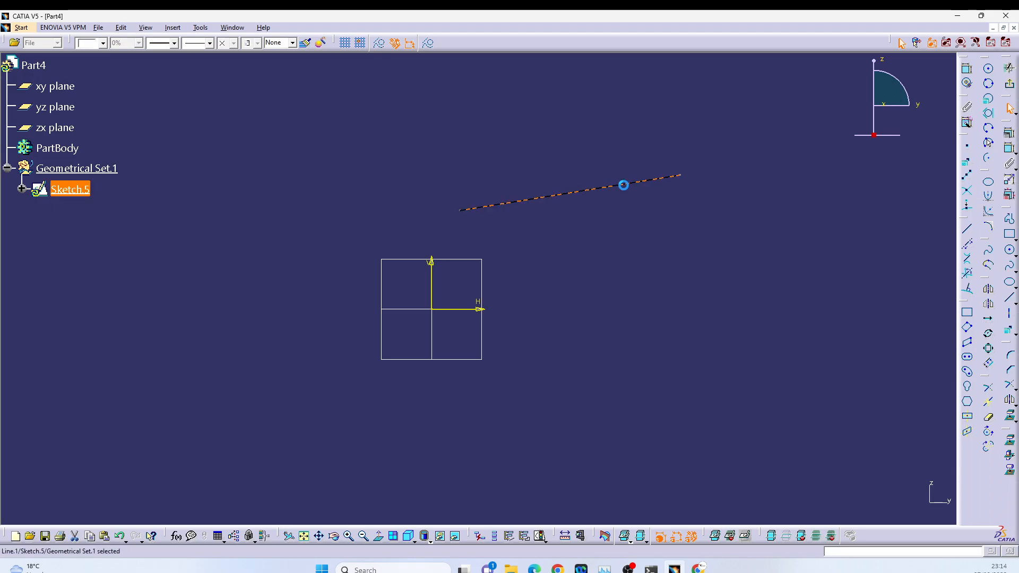
click(380, 45)
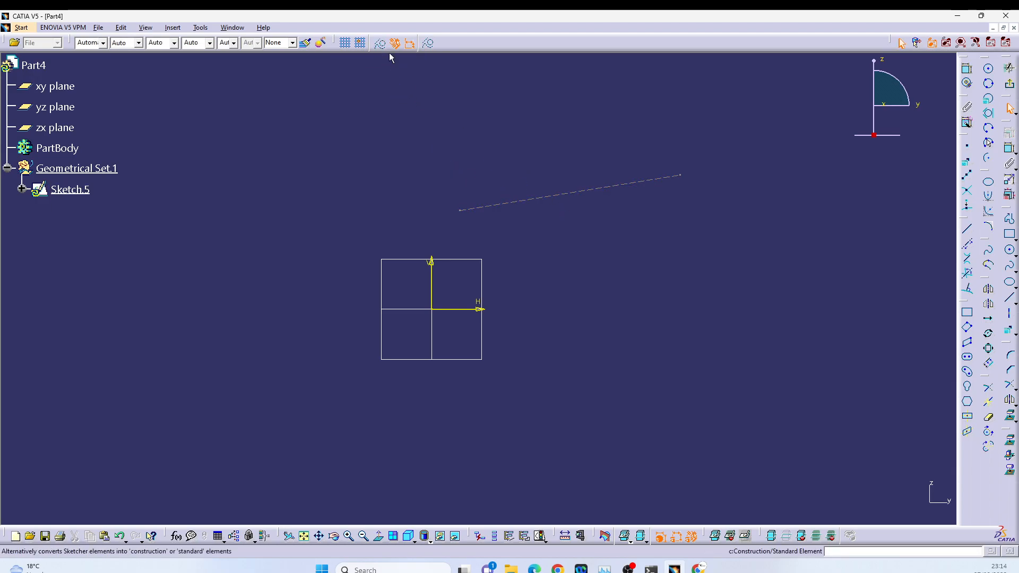
Create five equidistant points along the construction line.
click(967, 177)
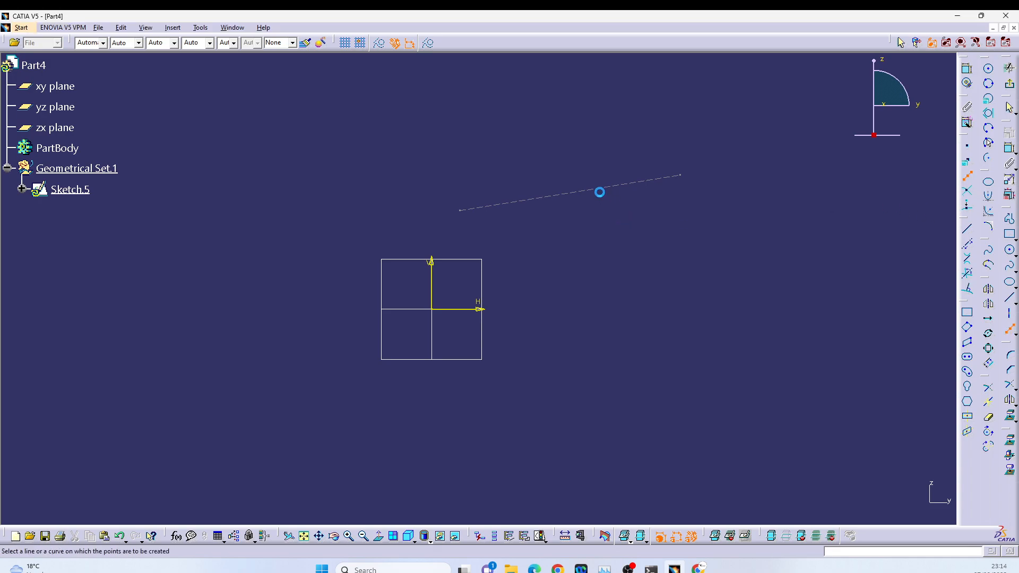
click(600, 189)
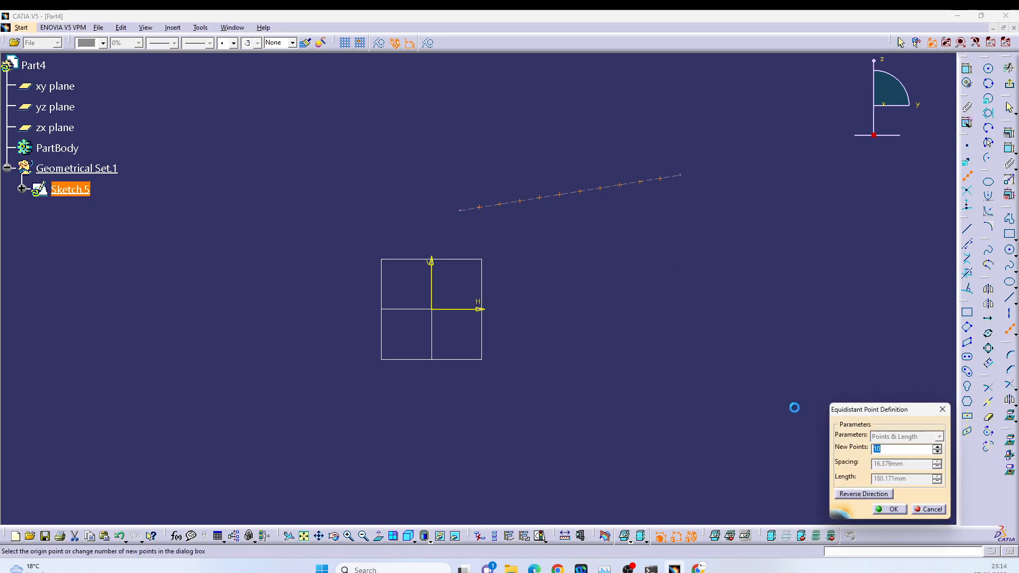
key(Return)
click(893, 509)
middle_drag(575, 215, 540, 236)
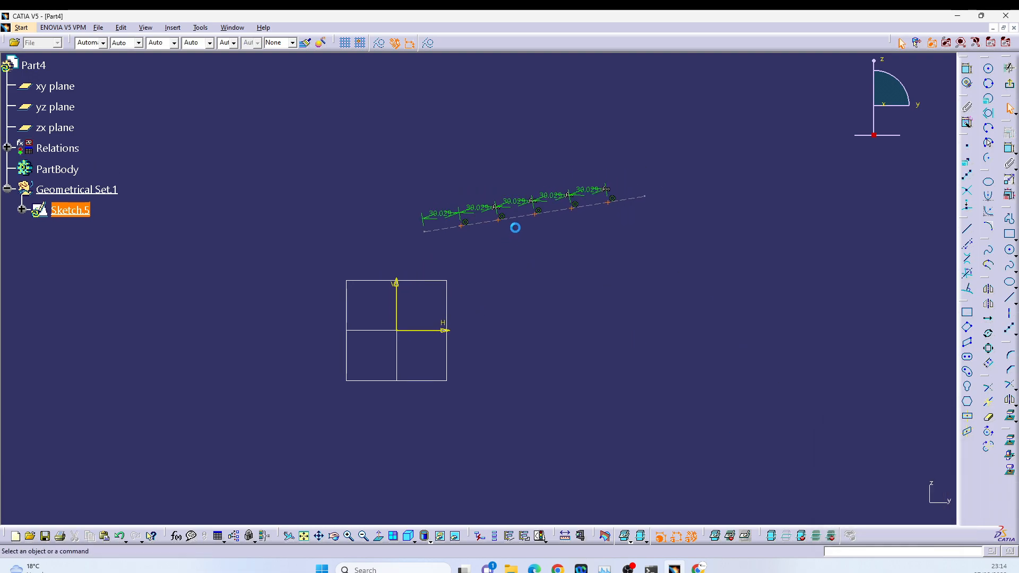
Constrain the construction line to be horizontal.
right_click(519, 216)
mouse_move(578, 378)
click(654, 407)
click(485, 268)
Dimension the distance between the construction line's left endpoint and the vertical axis, placing the dimension above the line.
click(1009, 147)
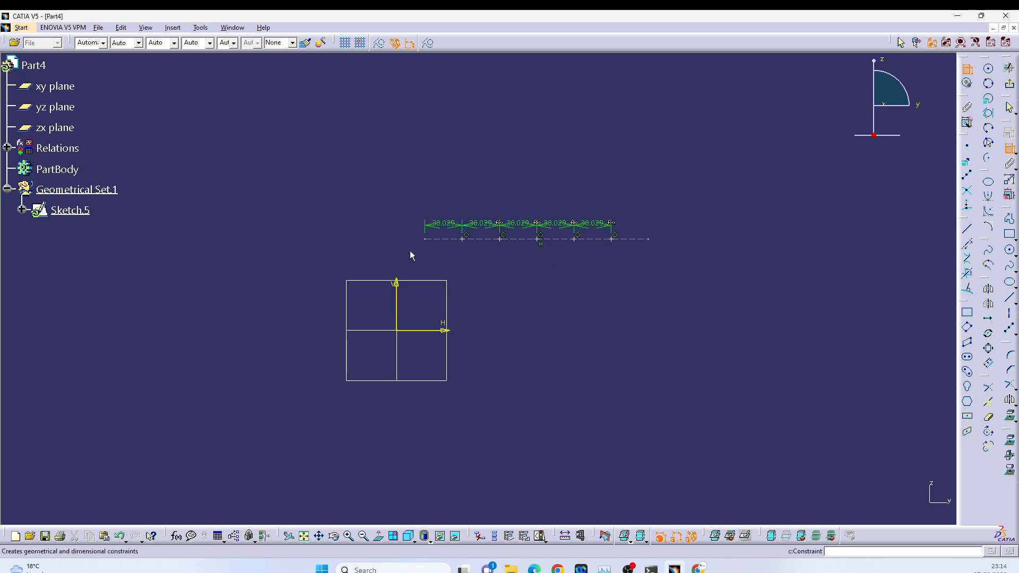
click(424, 240)
click(398, 284)
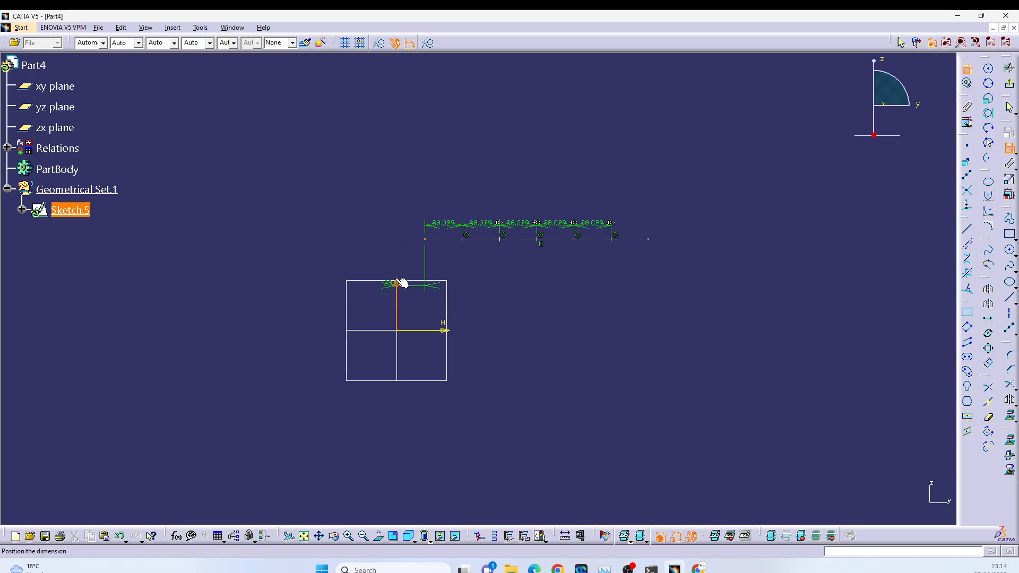
click(401, 178)
Constrain the construction line coincident with the sketch's horizontal axis.
click(1010, 148)
click(594, 240)
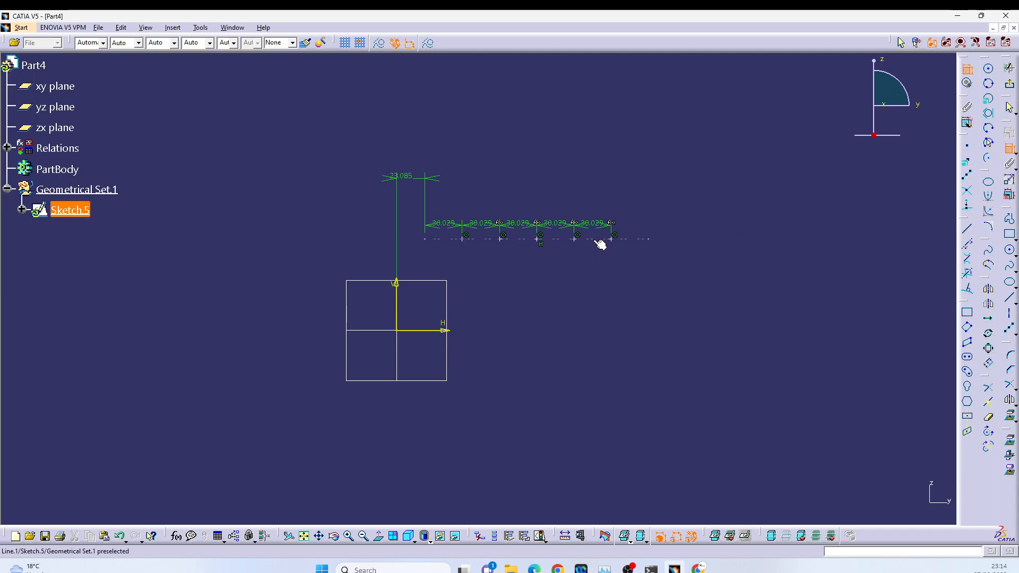
click(434, 330)
right_click(669, 286)
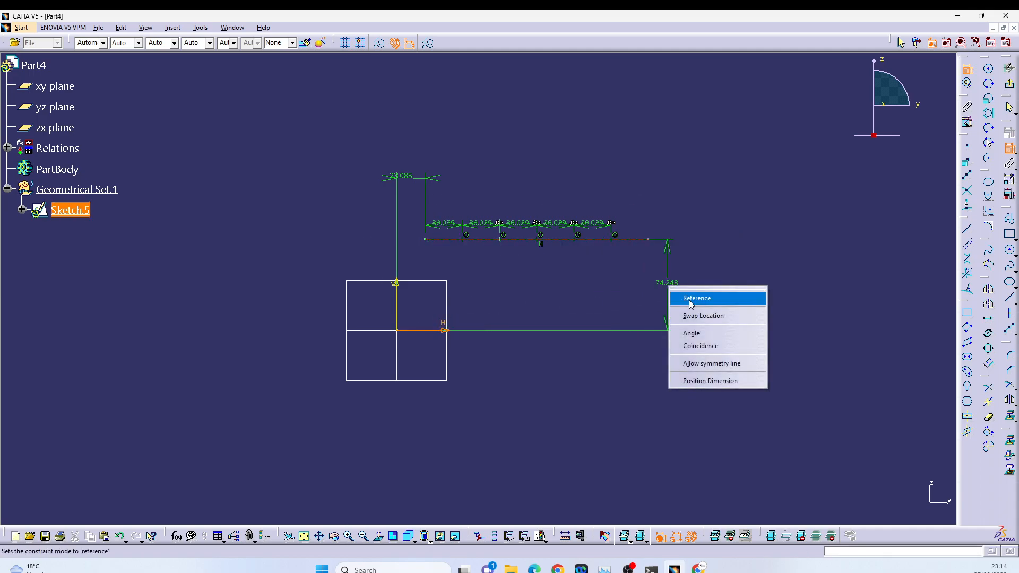
click(701, 346)
mouse_move(534, 346)
middle_down()
mouse_move(530, 384)
mouse_move(493, 358)
mouse_move(387, 392)
middle_up()
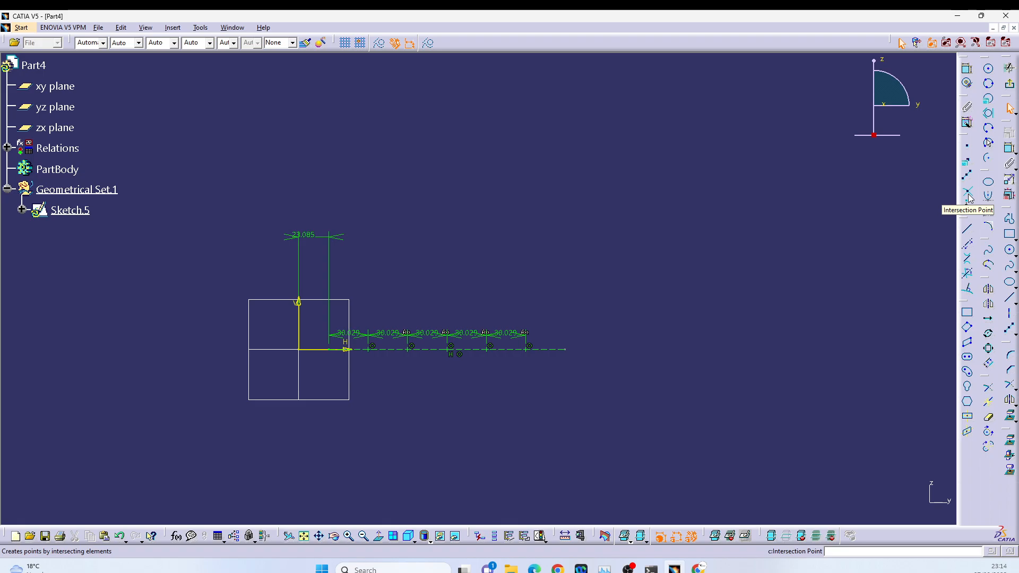
Draw a steep, nearly vertical line crossing the horizontal construction line close to its last equidistant point.
click(967, 229)
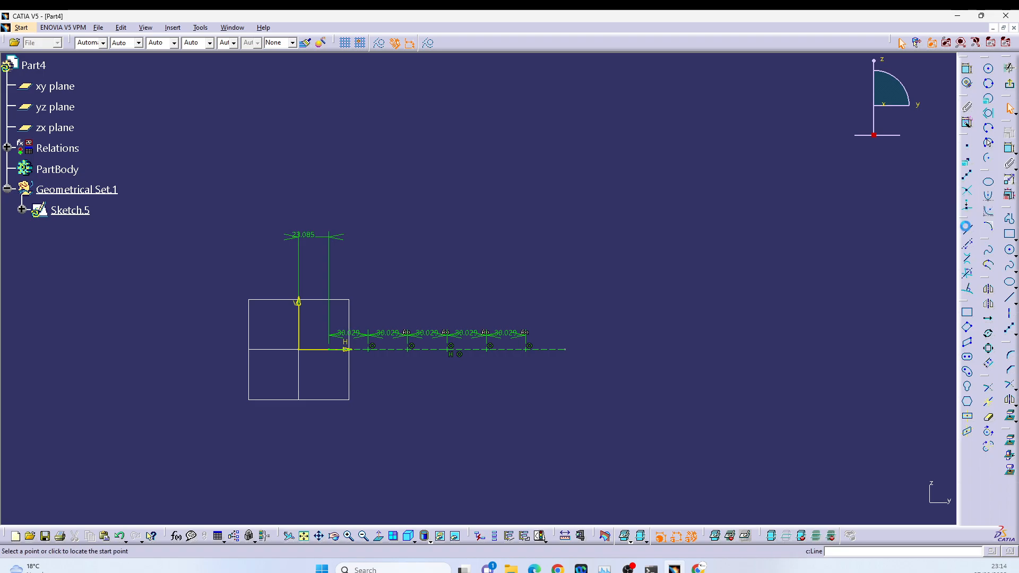
click(542, 199)
click(526, 402)
Create an intersection point between the steep line and the horizontal construction line, and convert the steep line to a construction element.
click(966, 195)
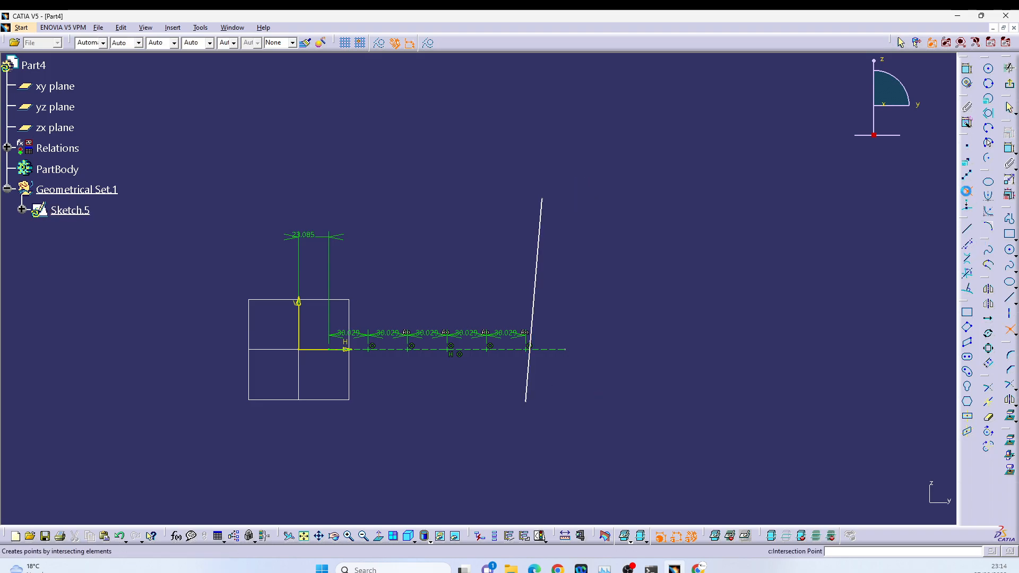
click(540, 266)
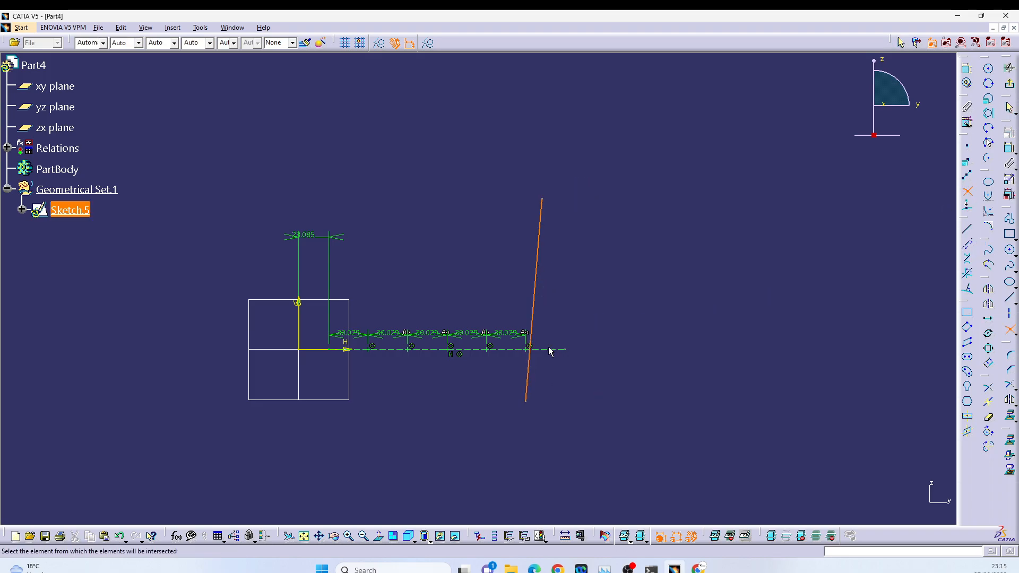
click(553, 349)
click(589, 323)
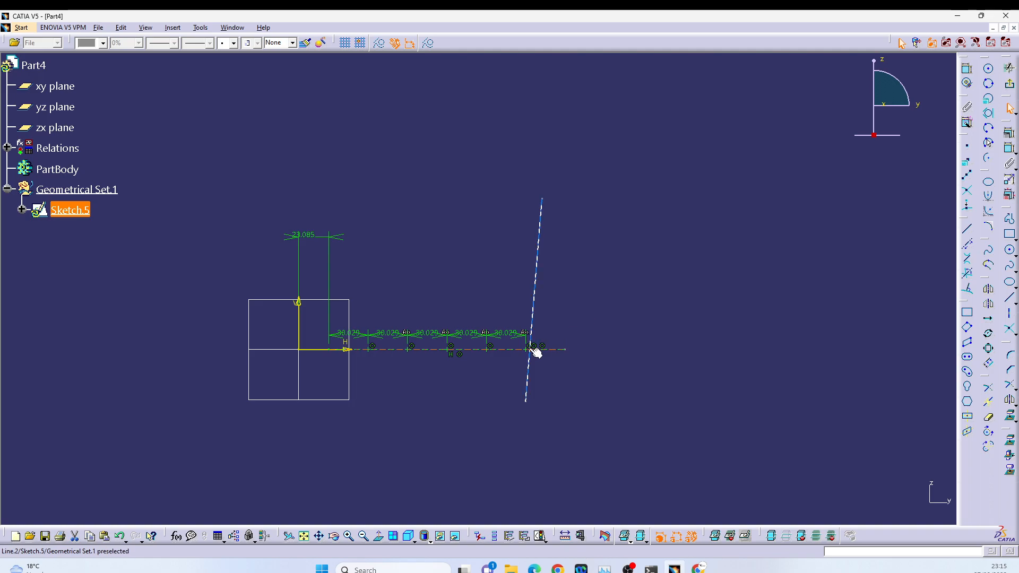
click(534, 349)
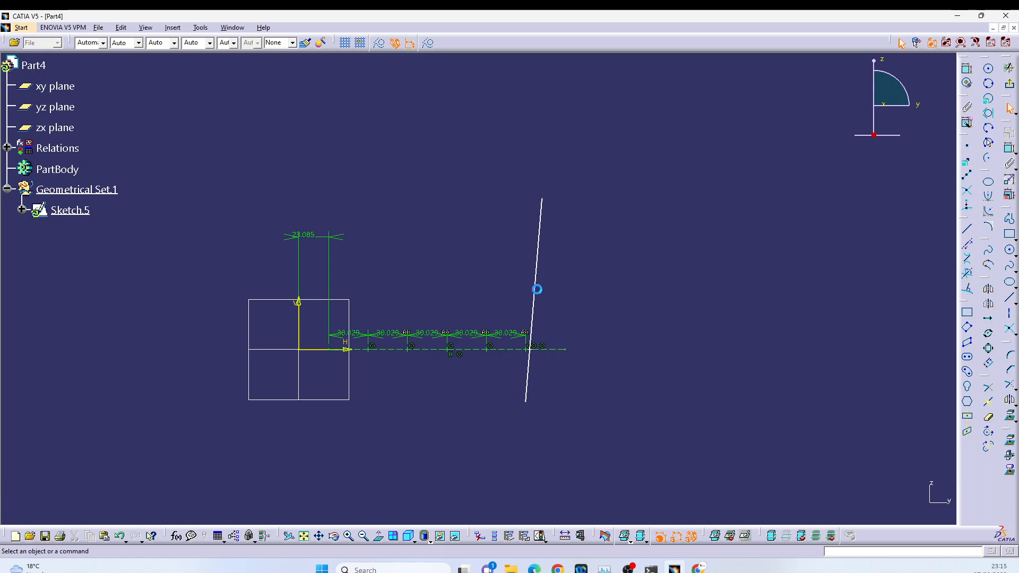
click(533, 284)
click(379, 44)
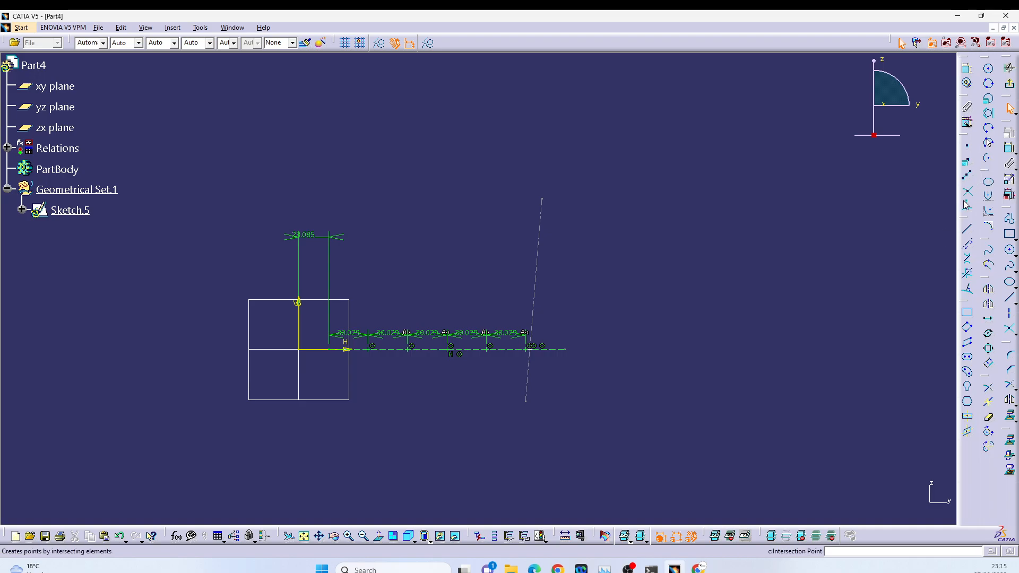
Draw a slightly sloping line above the construction lines and a diagonal line above and left of the origin.
click(969, 232)
click(627, 121)
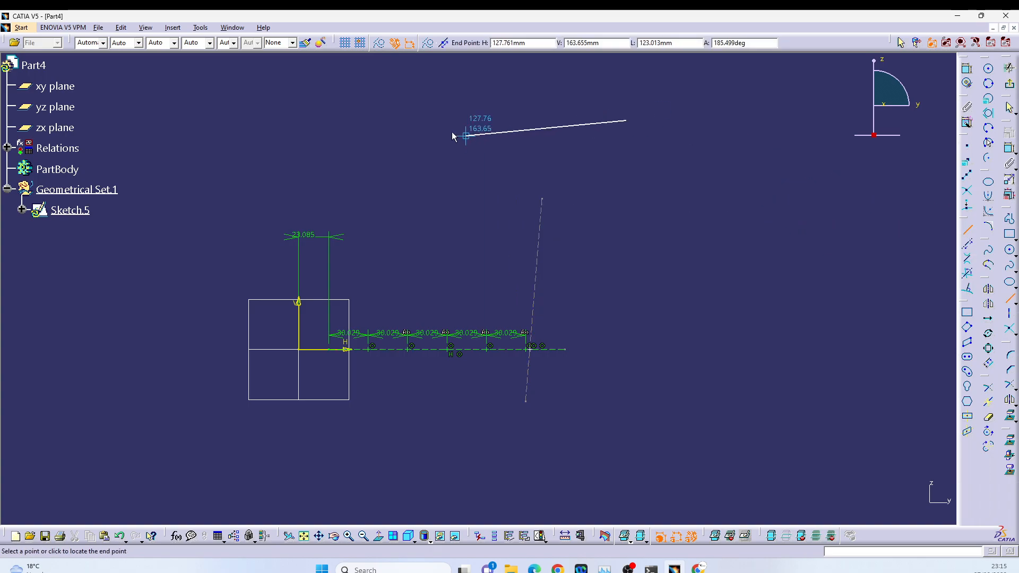
click(453, 132)
click(971, 232)
click(333, 117)
click(192, 269)
Draw a horizontal line about 125 mm long right of the steep construction line and a vertical line about 72 mm long beside it.
click(967, 229)
click(545, 210)
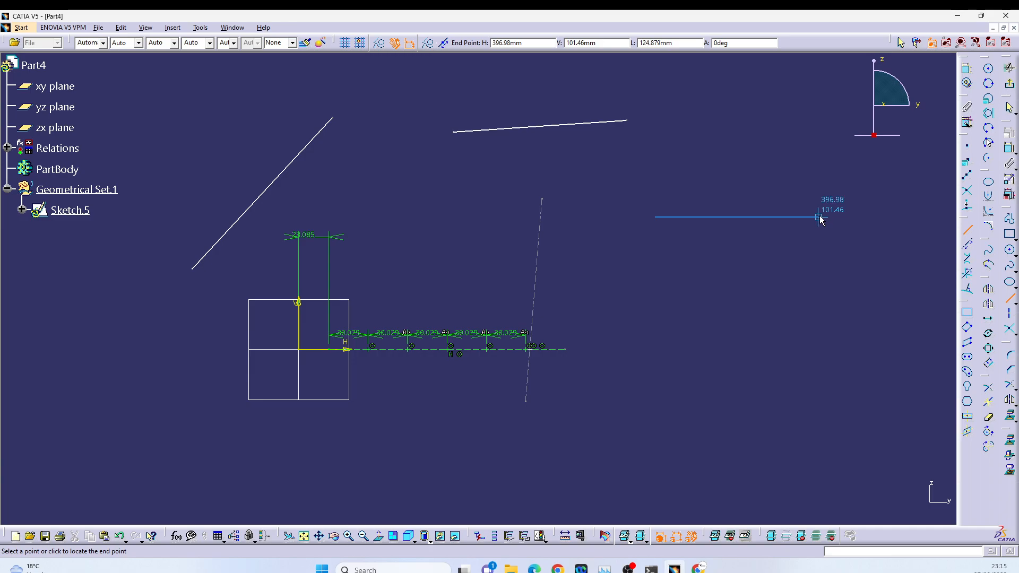
click(819, 216)
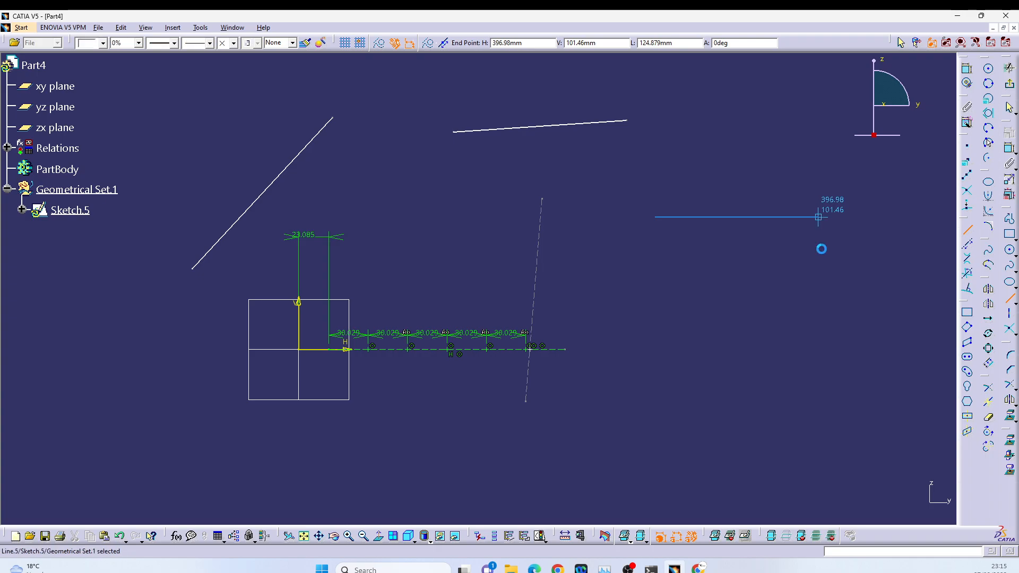
click(817, 247)
click(967, 229)
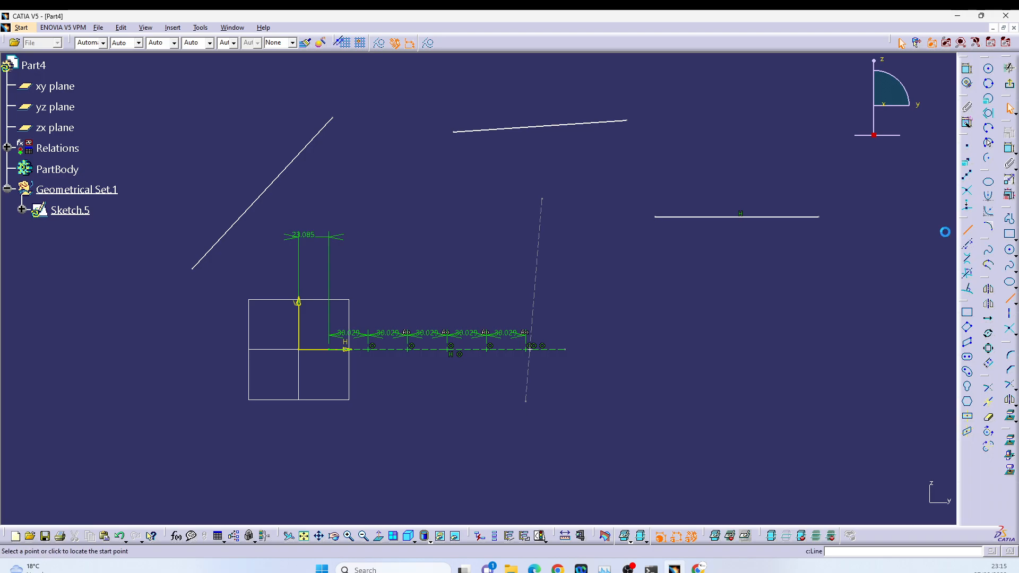
click(884, 215)
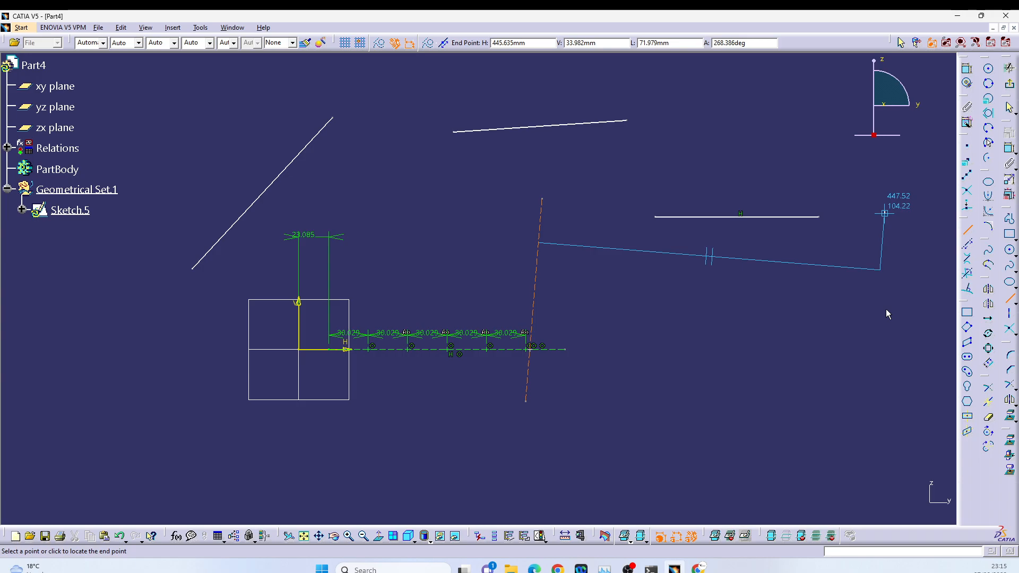
click(886, 309)
Draw a steeply sloping line about 137 mm long between the steep construction line and the horizontal line.
click(967, 229)
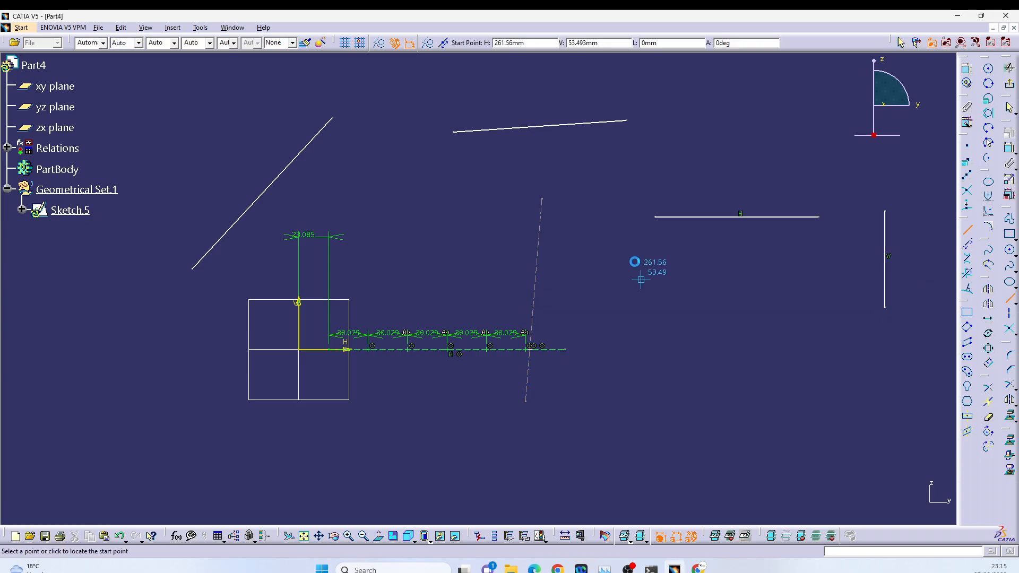
click(632, 219)
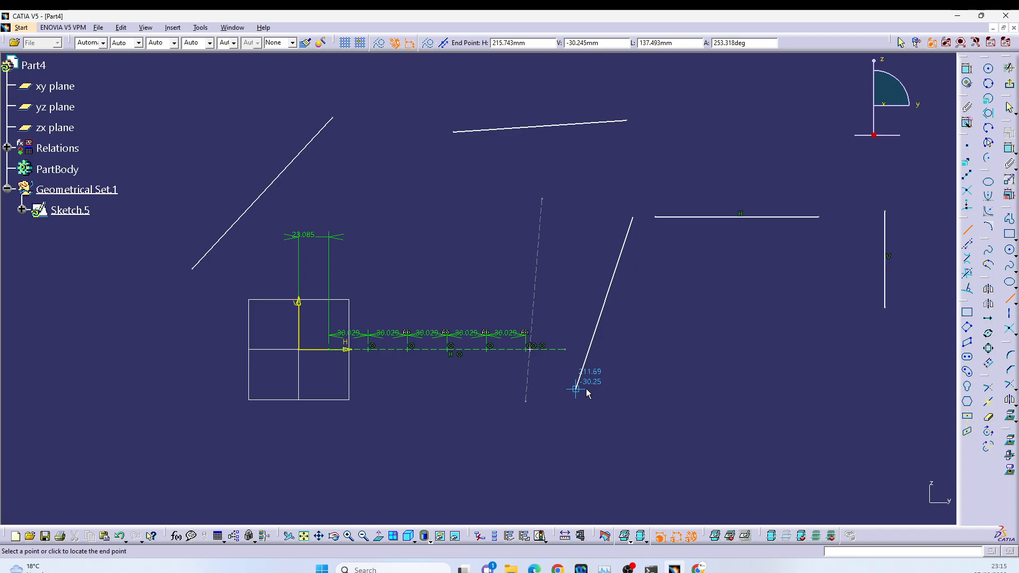
click(586, 389)
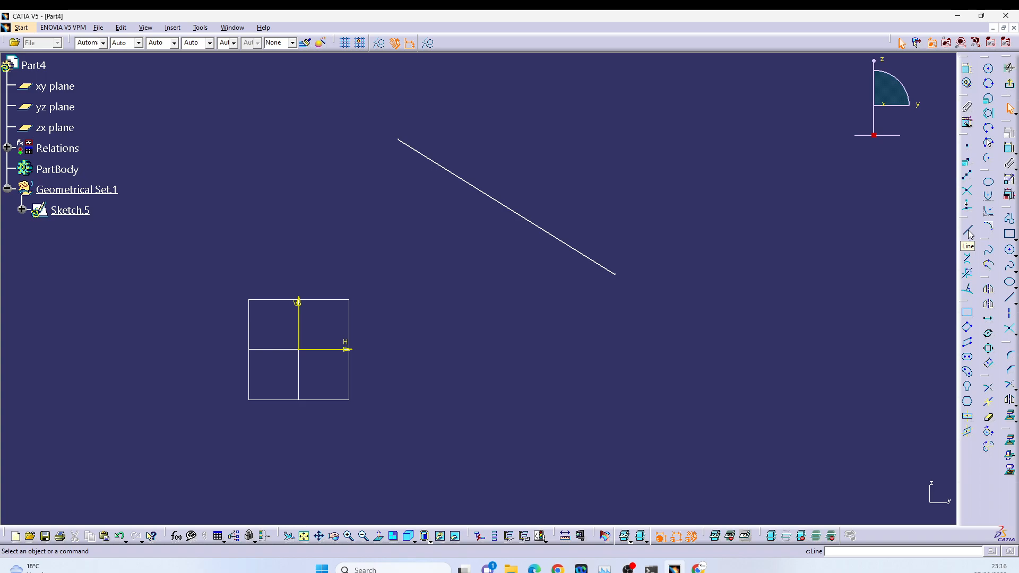
Delete the sloping line above the origin.
drag(772, 423, 494, 208)
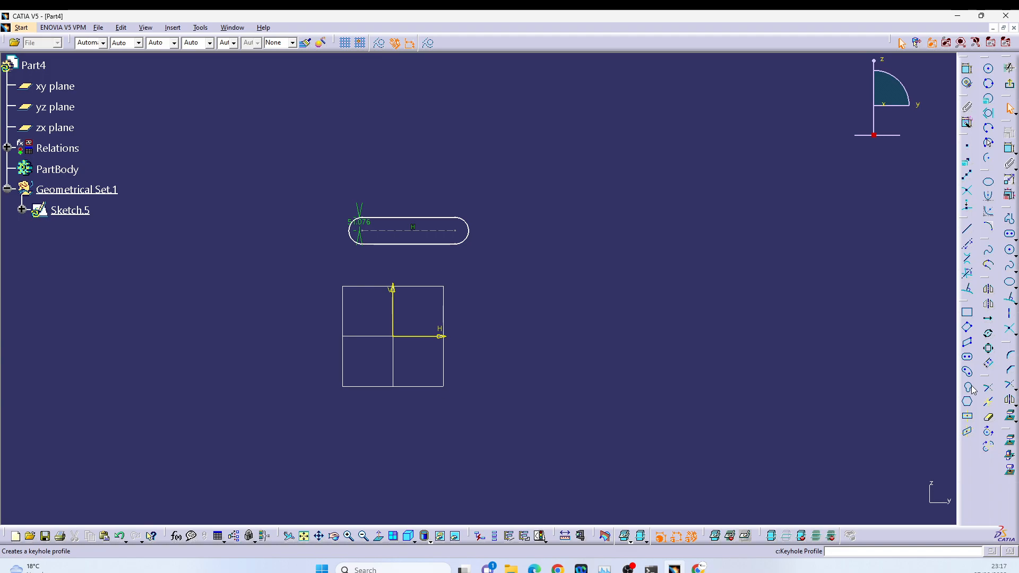
Draw a vertical keyhole profile to the right of the elongated hole, with its large circle on top.
click(967, 387)
click(589, 235)
click(589, 275)
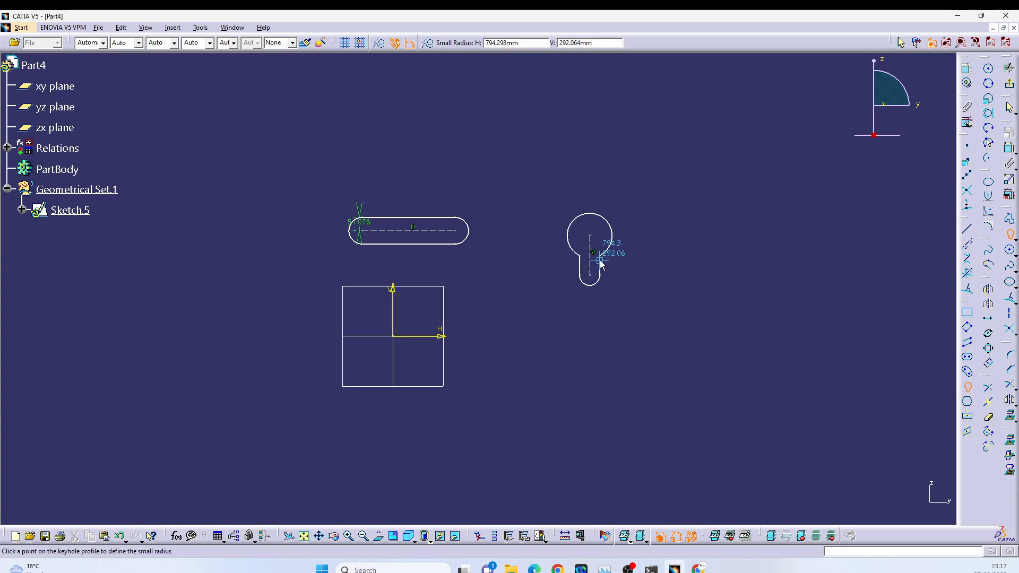
click(600, 262)
click(765, 277)
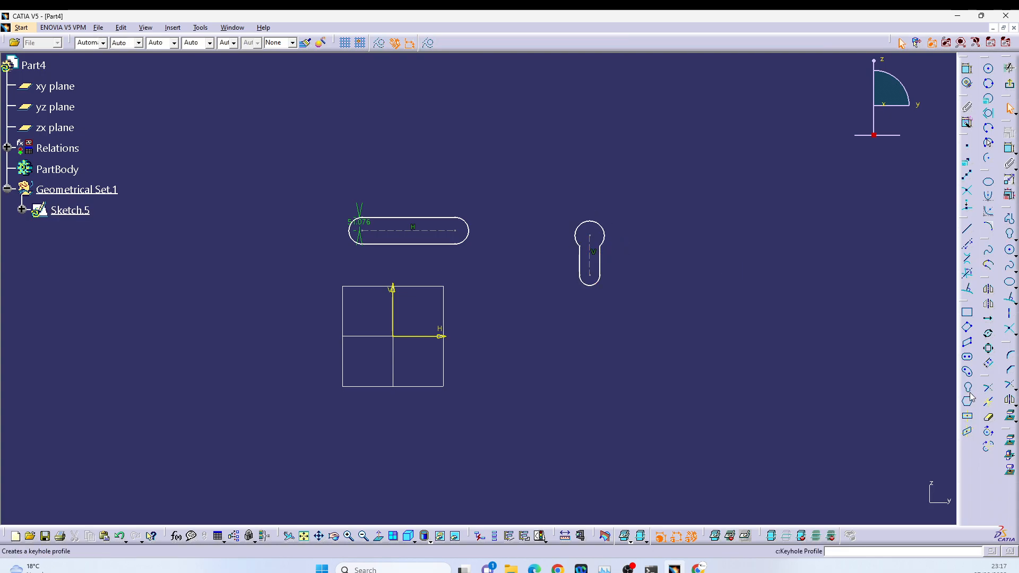
Draw a cylindrical elongated hole above the other profiles, with a centreline radius of about 165 mm and a quarter-circle sweep.
click(968, 372)
click(532, 143)
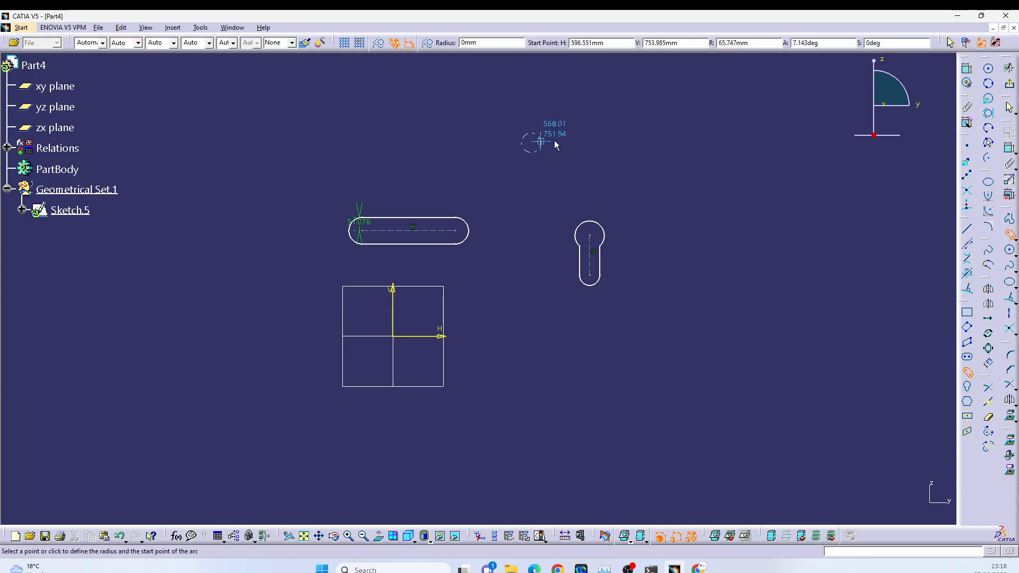
click(574, 141)
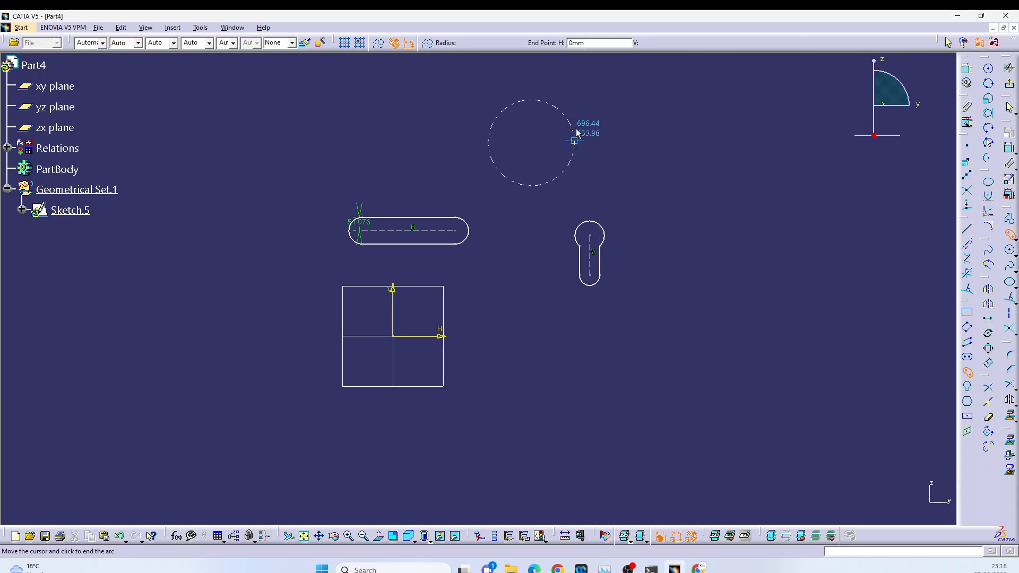
click(532, 100)
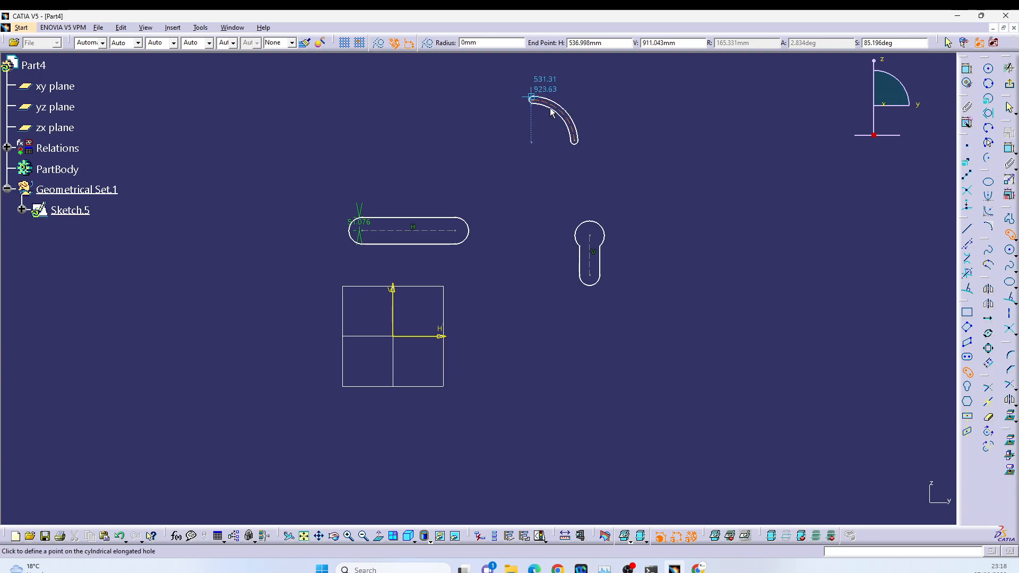
click(547, 95)
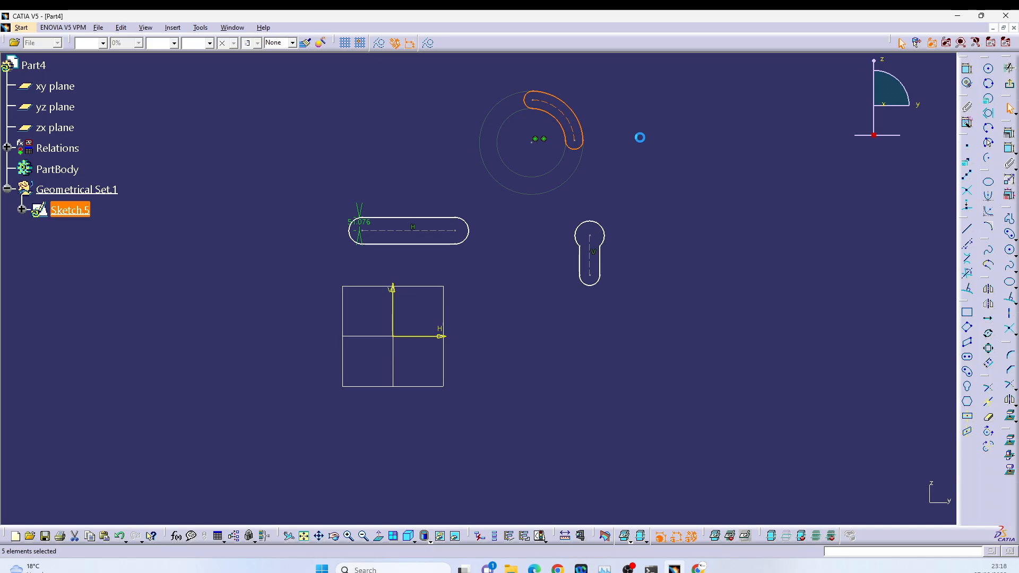
click(641, 138)
Draw a hexagon about 254 mm across flats to the right of the curved slot.
middle_drag(641, 137, 596, 170)
click(972, 406)
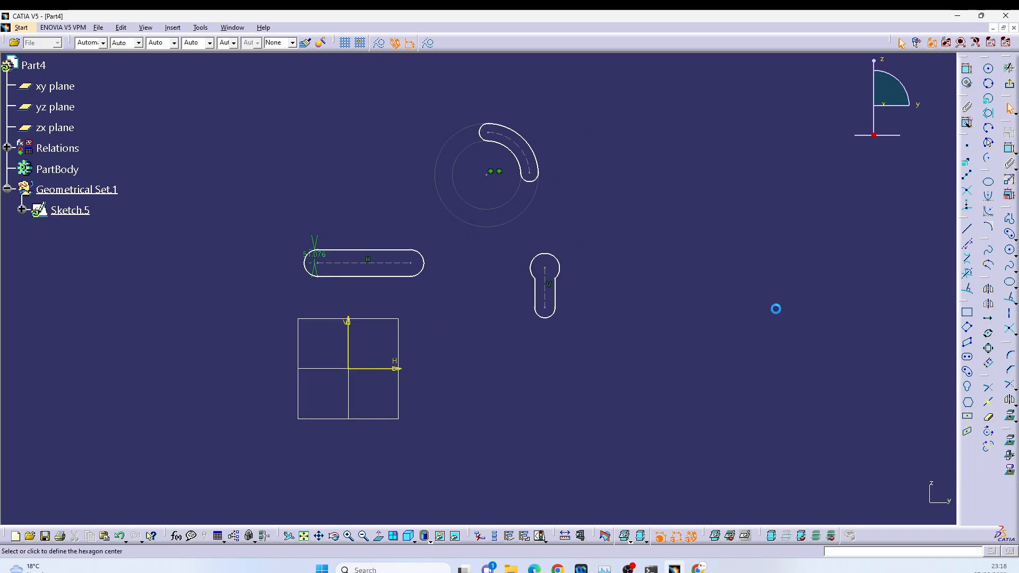
click(684, 178)
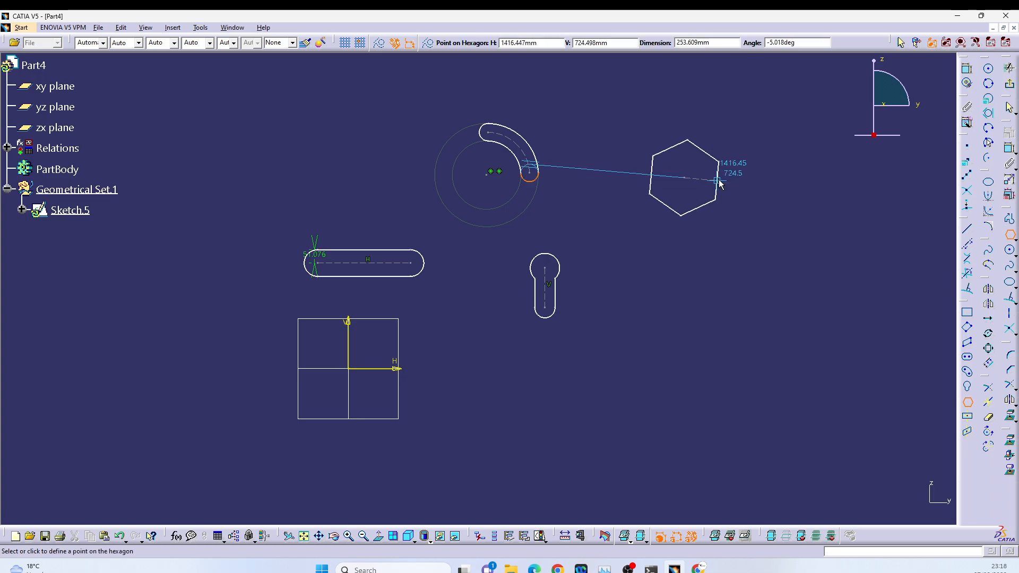
click(719, 181)
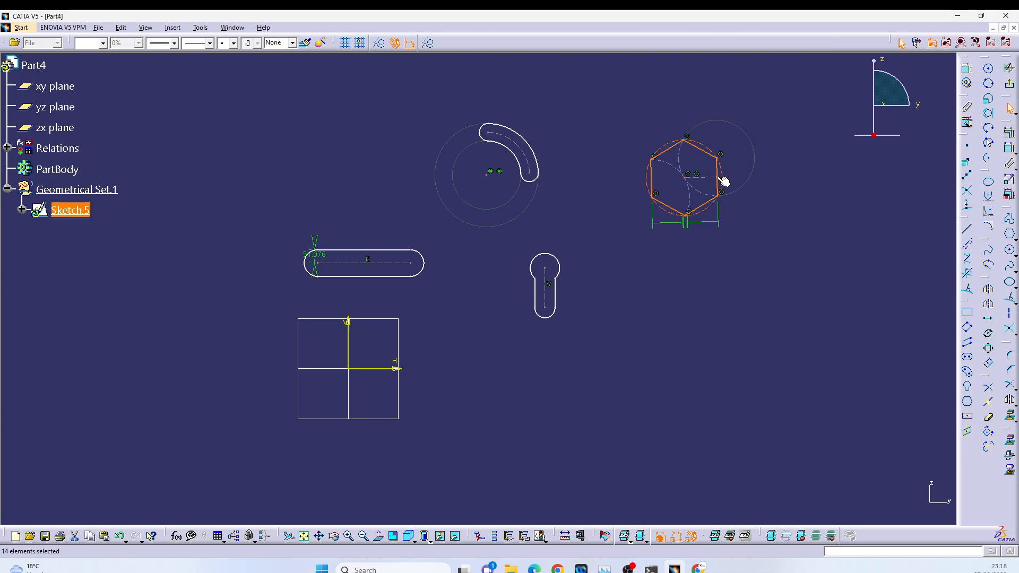
middle_drag(759, 205, 740, 222)
click(919, 352)
Draw a wide centered rectangle below the hexagon, to the right of the keyhole profile.
click(966, 417)
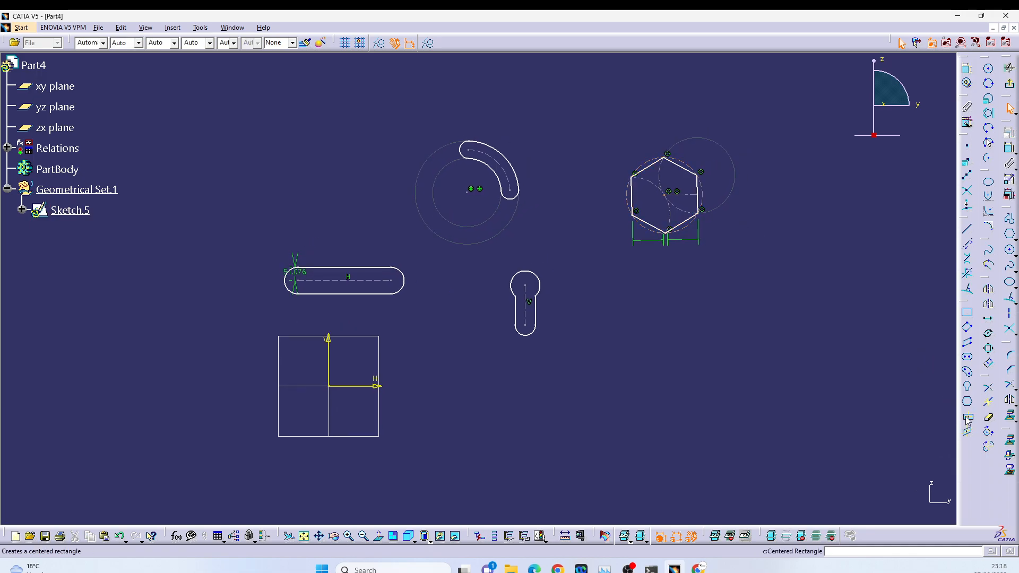
click(687, 347)
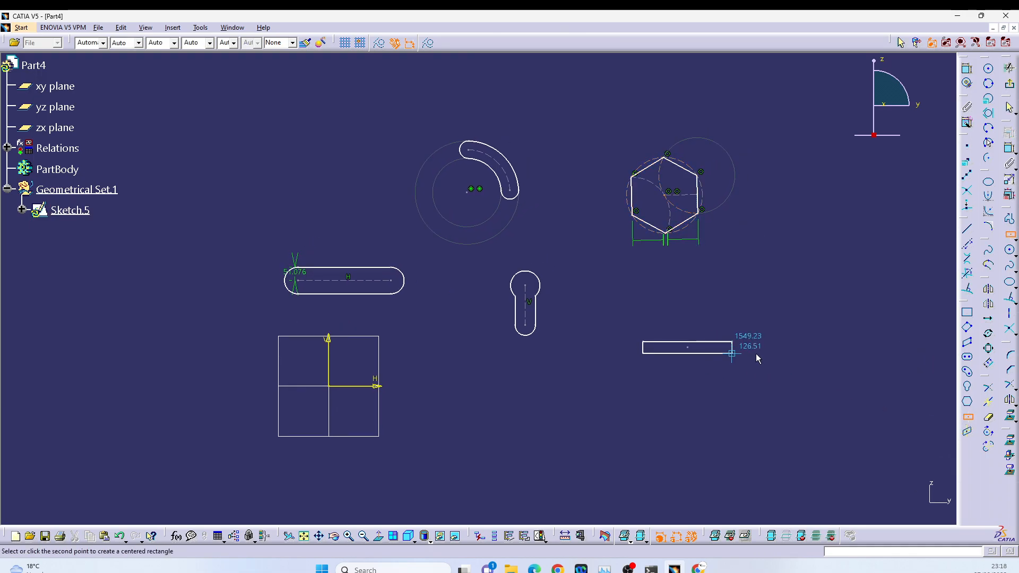
click(763, 367)
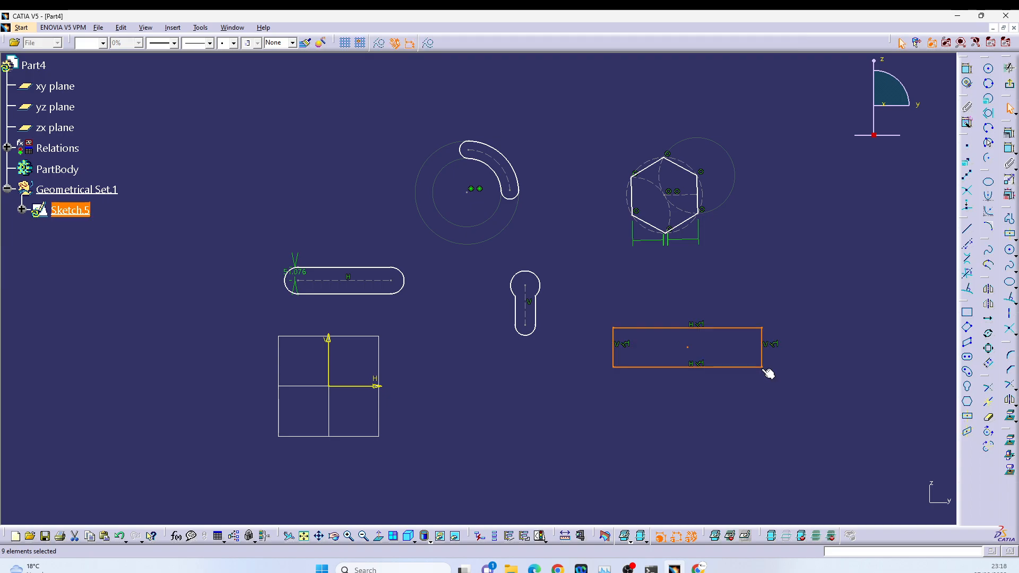
middle_drag(712, 366, 686, 369)
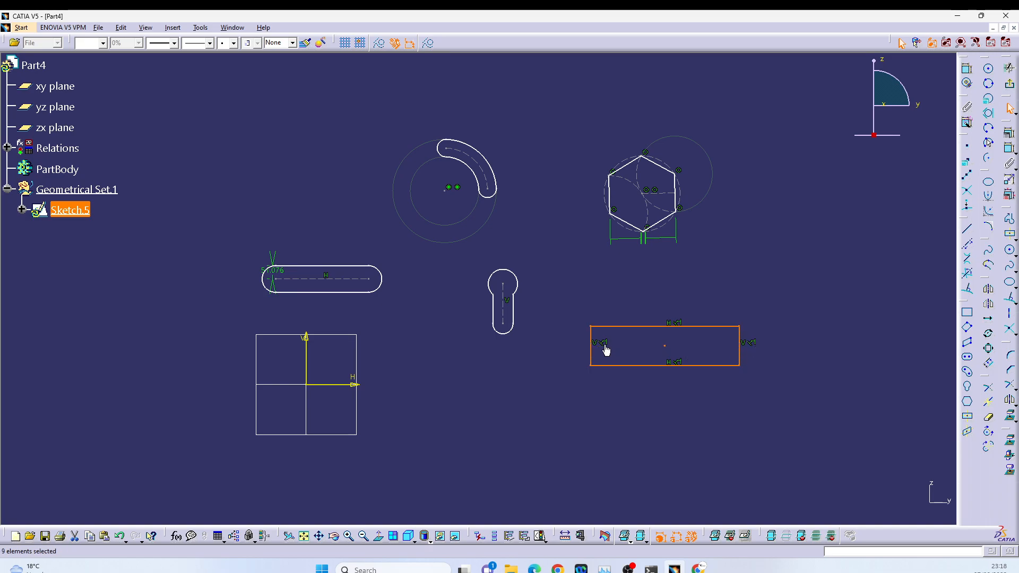
Delete all the drawn profiles from the sketch.
click(810, 370)
mouse_move(826, 439)
mouse_down()
mouse_move(353, 111)
mouse_move(171, 103)
mouse_up()
key(Delete)
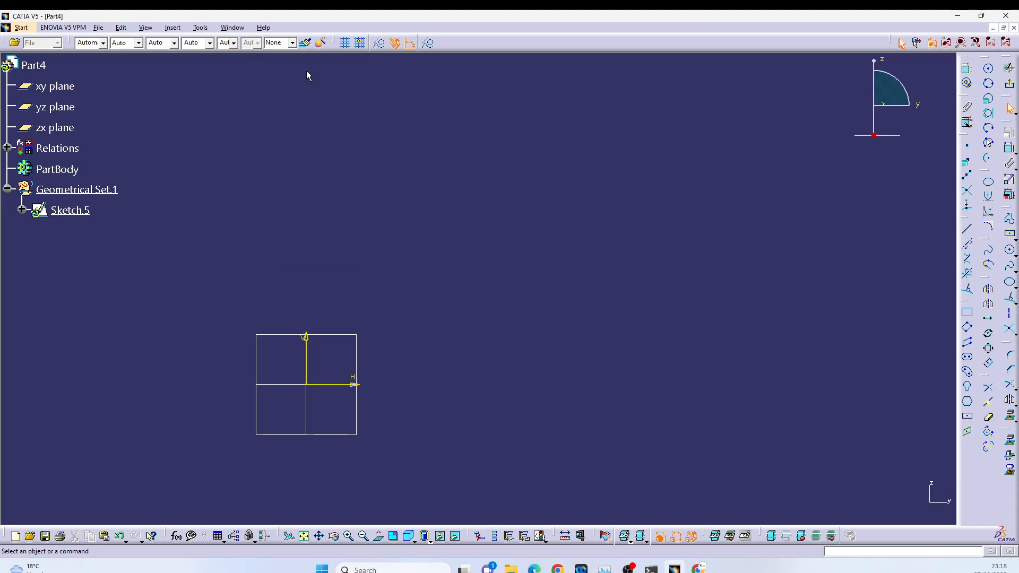
Draw a circle from its center point and radius directly above the origin.
click(989, 69)
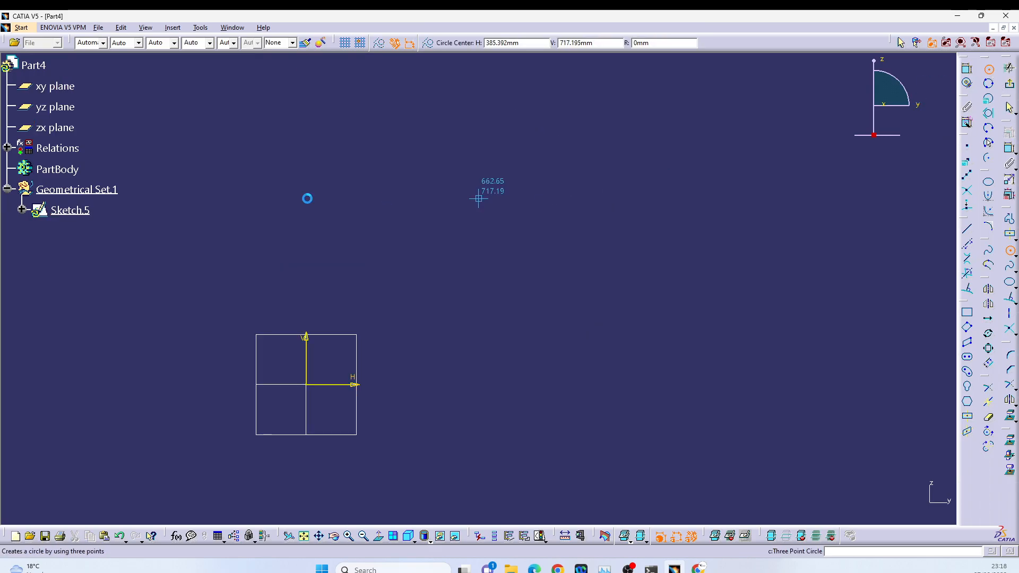
click(310, 190)
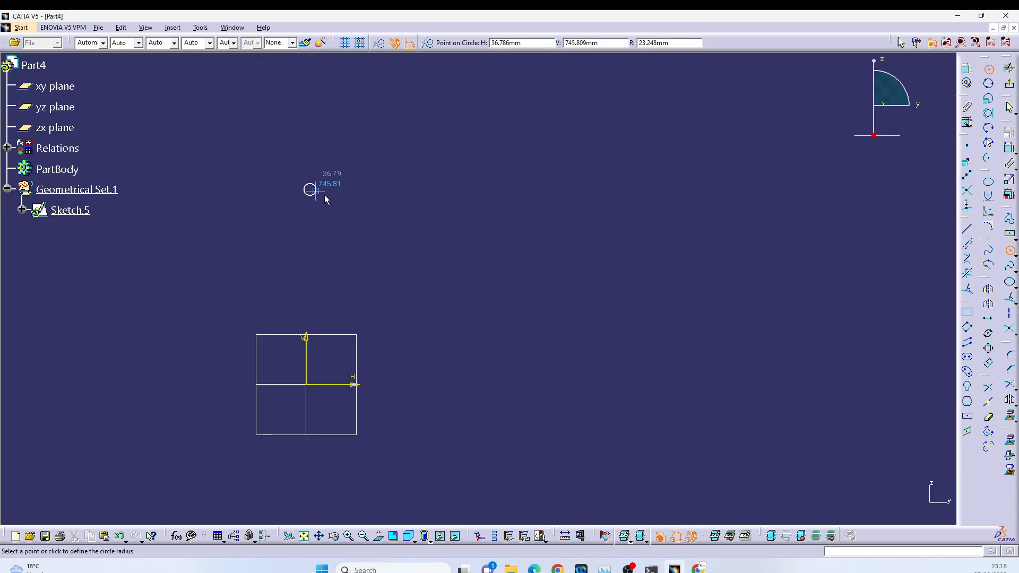
click(357, 206)
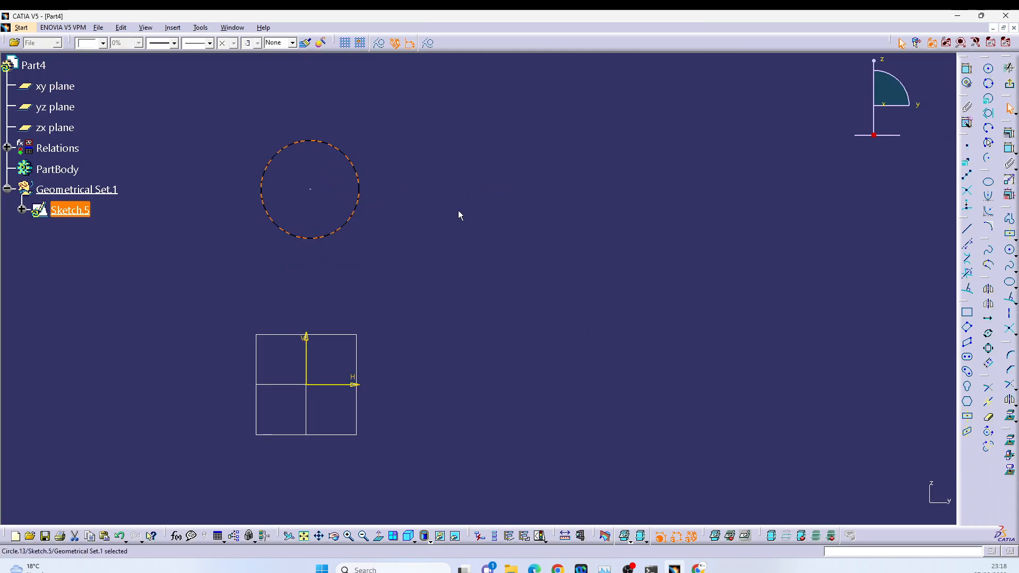
Draw a second circle from its center point and radius to the right of the first circle.
click(988, 73)
click(524, 203)
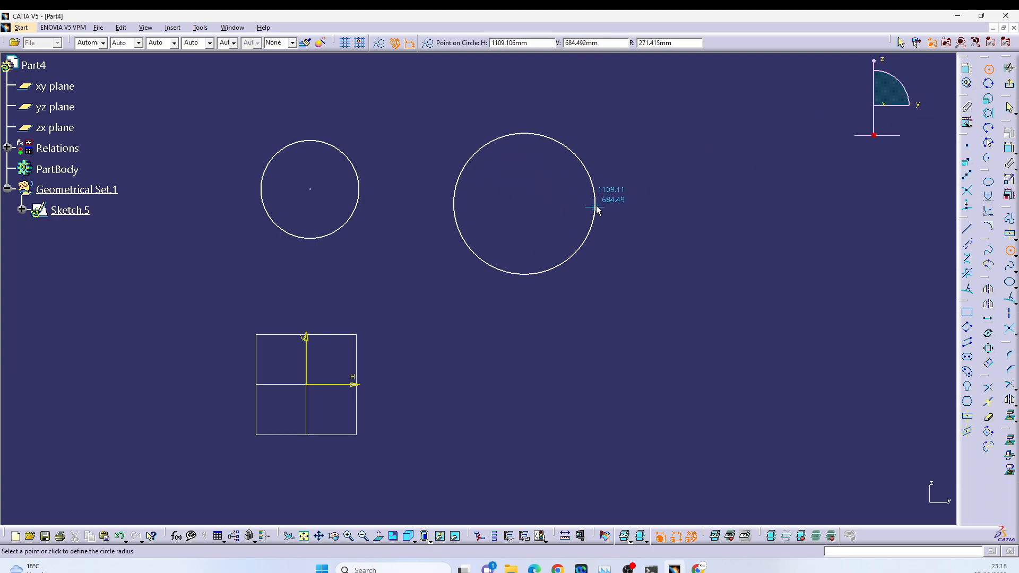
key(Delete)
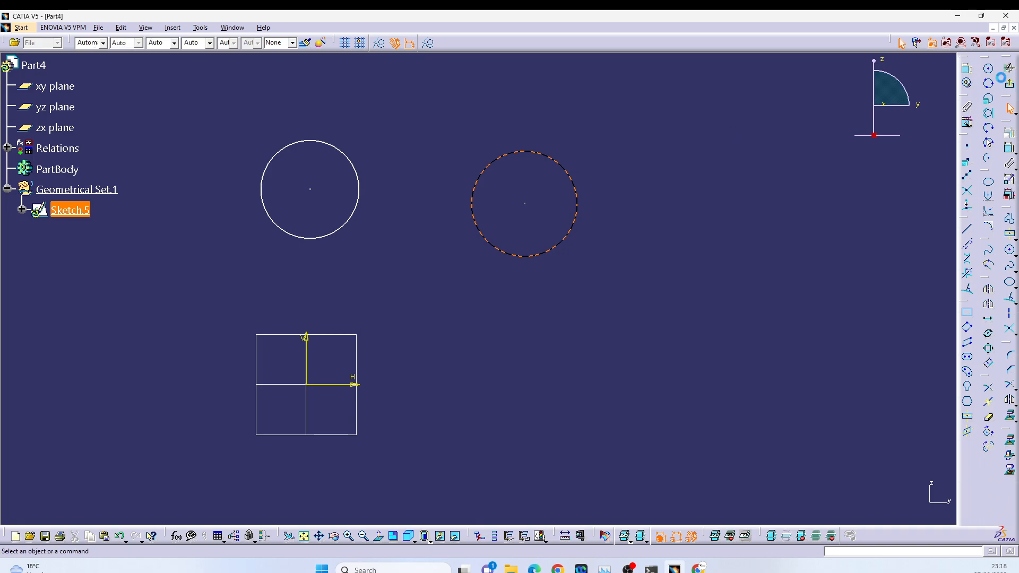
click(988, 69)
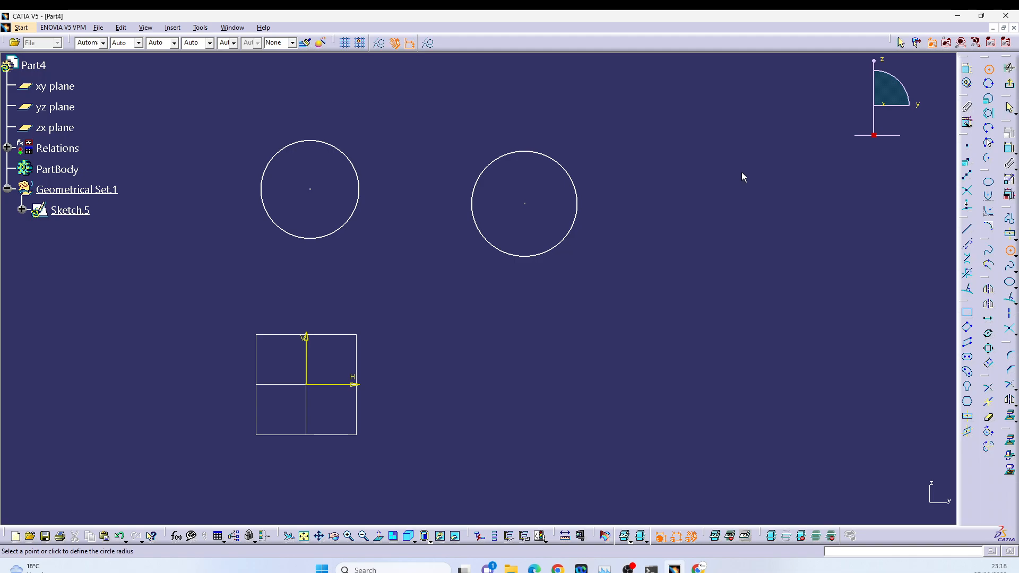
click(740, 171)
double_click(508, 44)
text(30mm)
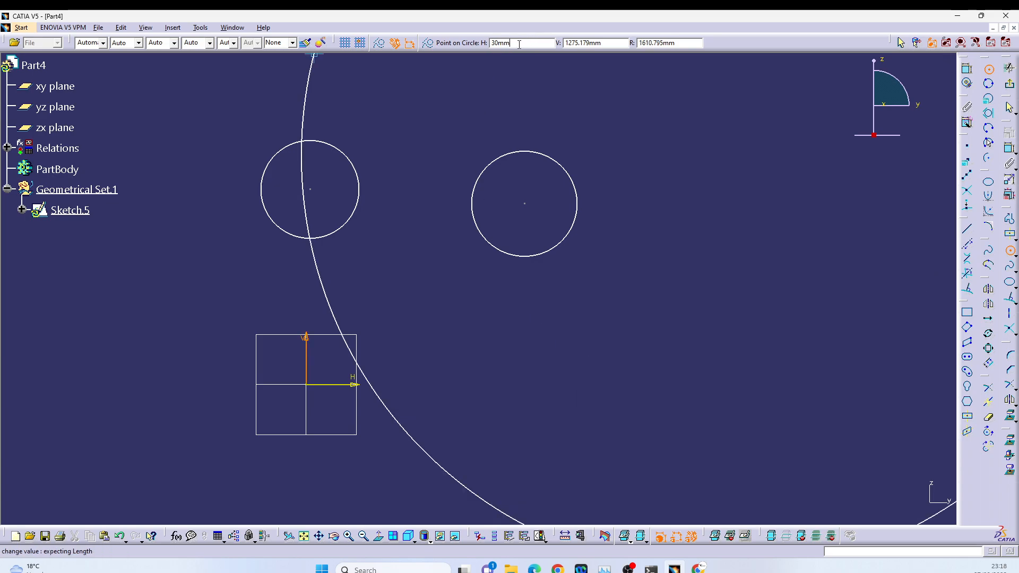
double_click(519, 43)
text(15)
key(Return)
middle_drag(520, 117, 543, 234)
middle_drag(566, 236, 481, 281)
key(Escape)
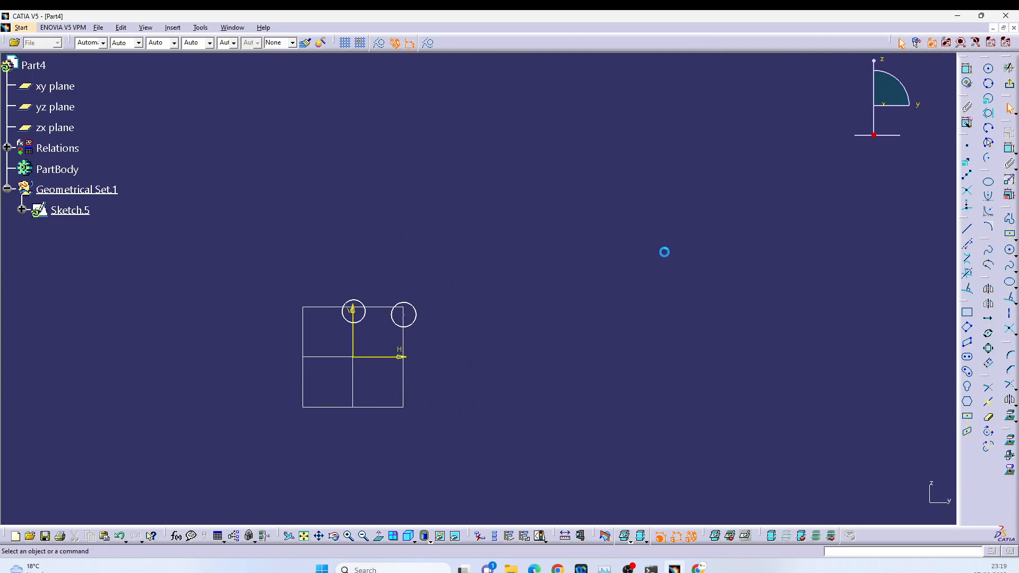
Draw a large circle through three points, to the right of the two existing circles.
click(989, 84)
click(530, 267)
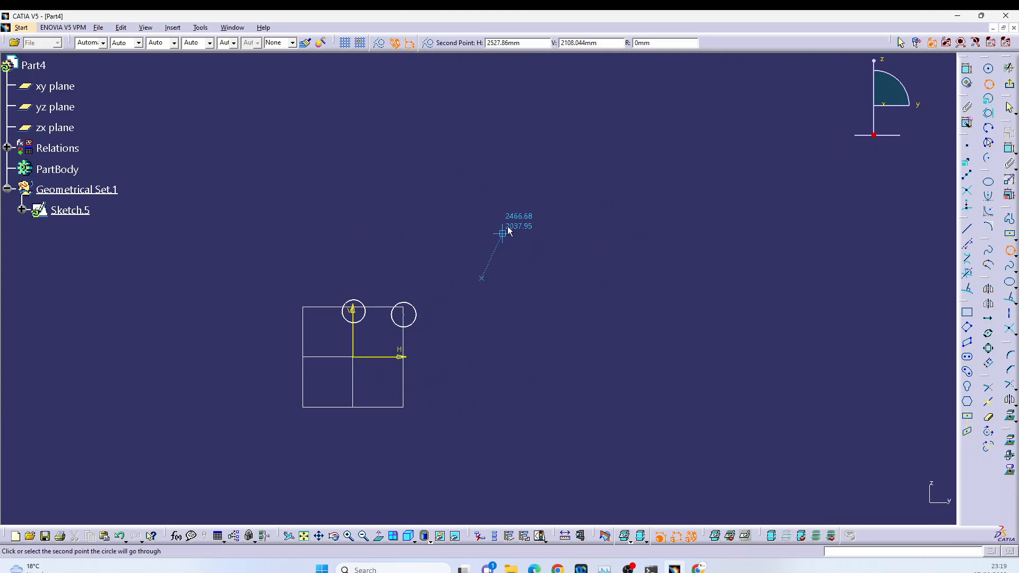
click(600, 222)
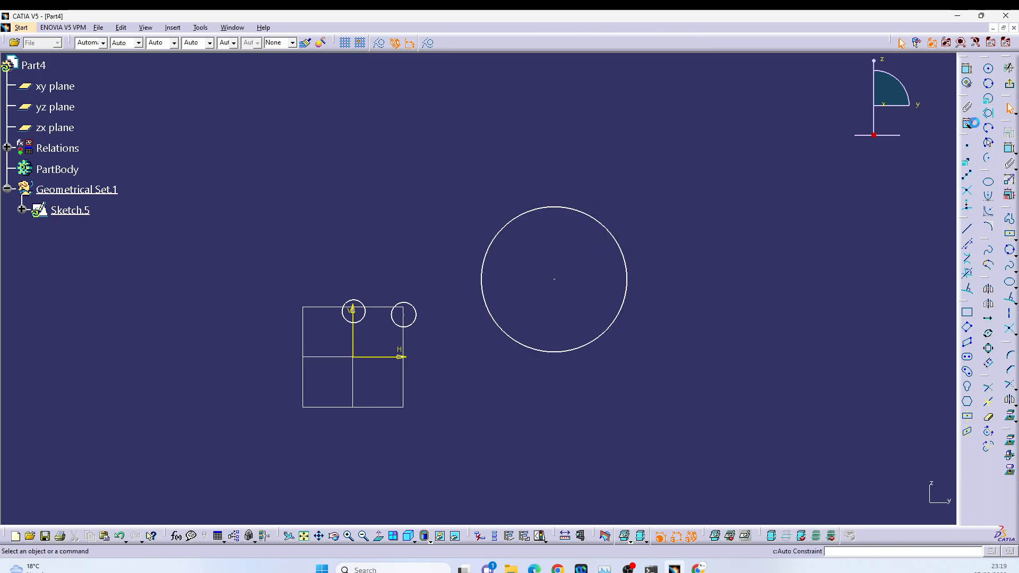
Create a circle using coordinates, centered at H 100 mm and V 100 mm with a radius of 10 mm.
click(991, 101)
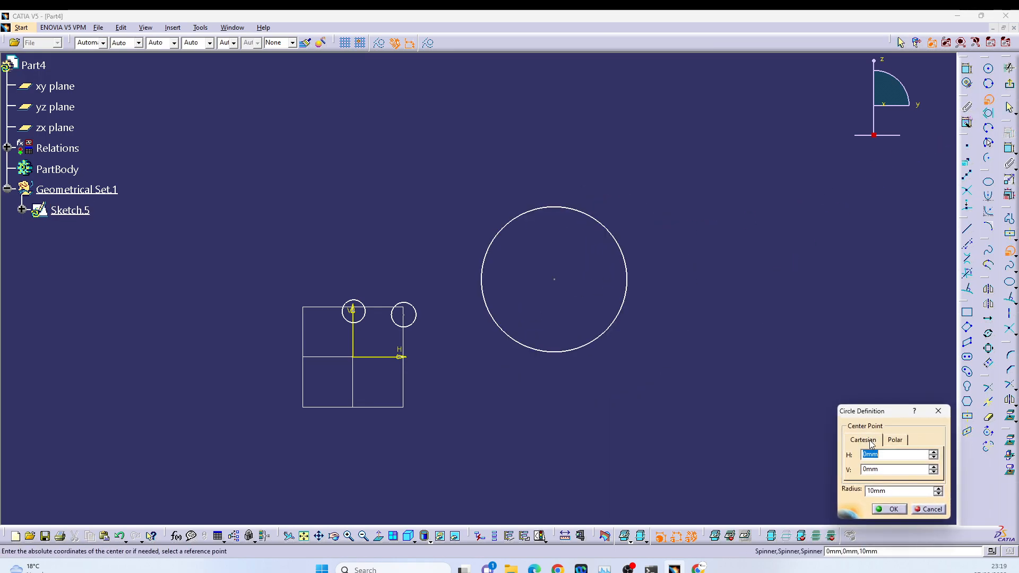
text(100)
key(Tab)
text(100)
key(Return)
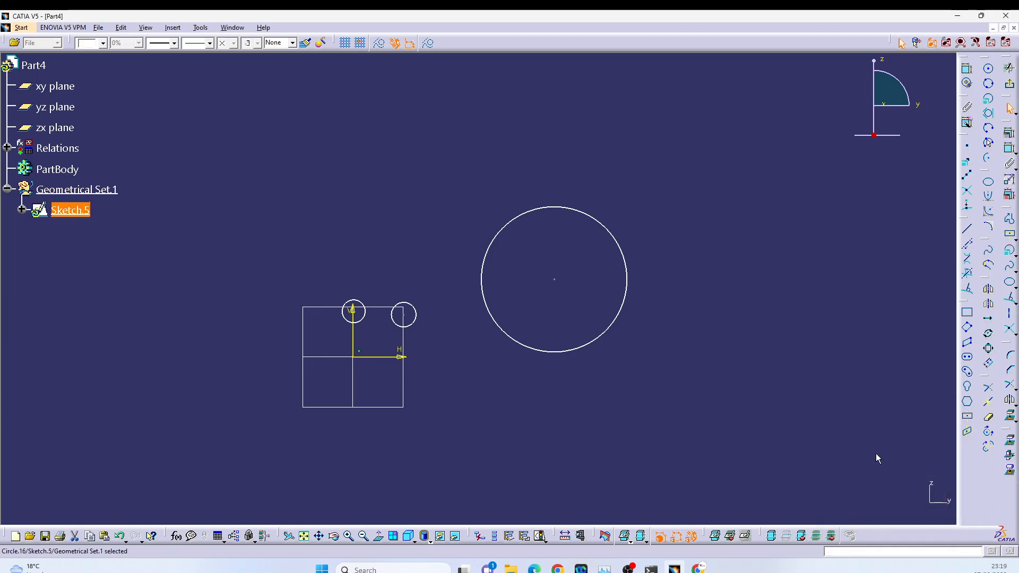
Delete all the drawn circles from the sketch.
mouse_move(462, 312)
middle_down()
mouse_move(330, 382)
mouse_move(560, 304)
mouse_move(614, 107)
mouse_move(500, 296)
mouse_move(509, 287)
mouse_move(470, 270)
middle_up()
mouse_move(557, 286)
middle_down()
mouse_move(577, 468)
mouse_move(587, 282)
mouse_move(546, 291)
mouse_move(552, 345)
middle_up()
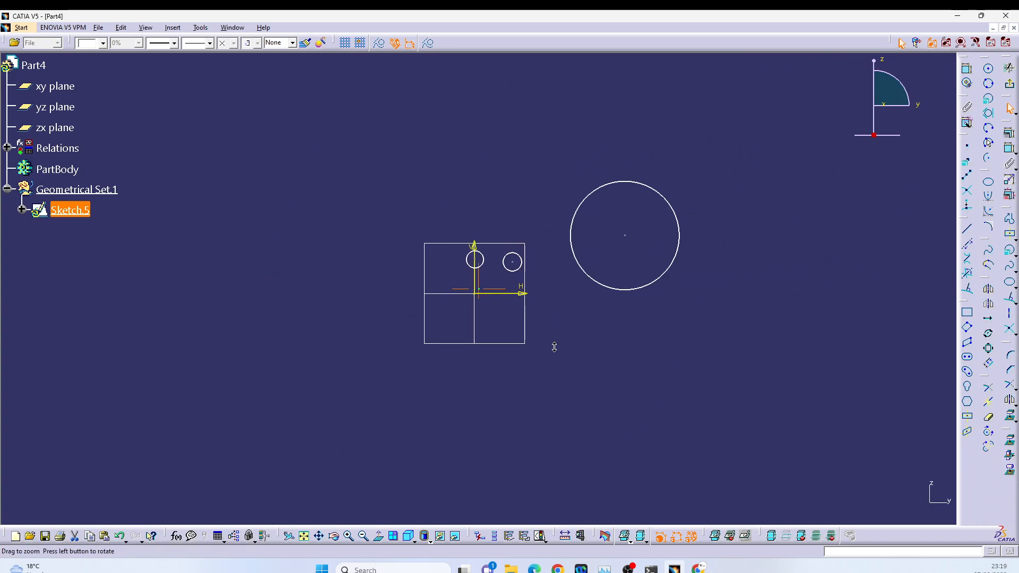
mouse_move(753, 341)
mouse_down()
mouse_move(455, 152)
mouse_move(407, 138)
mouse_up()
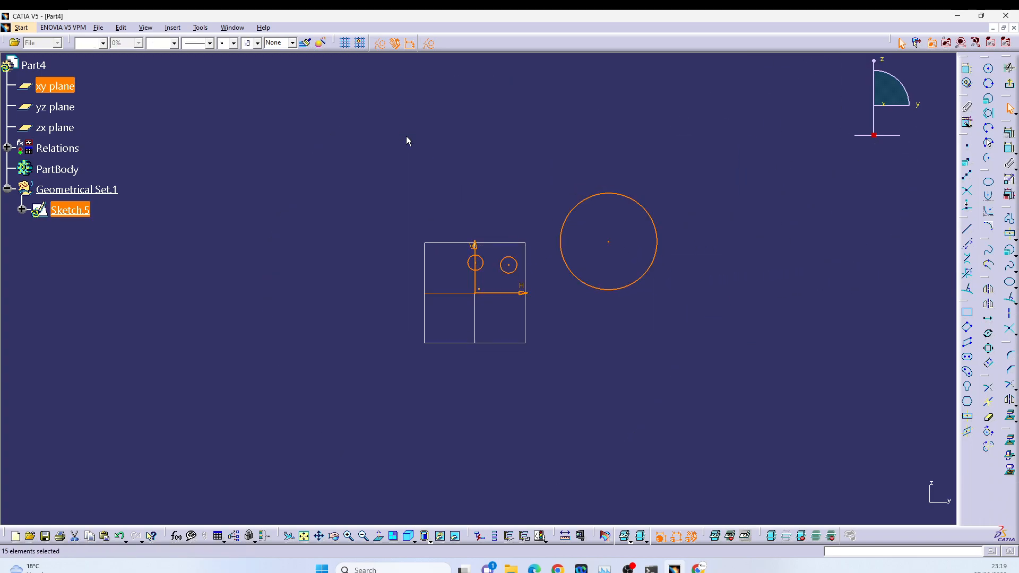
key(Delete)
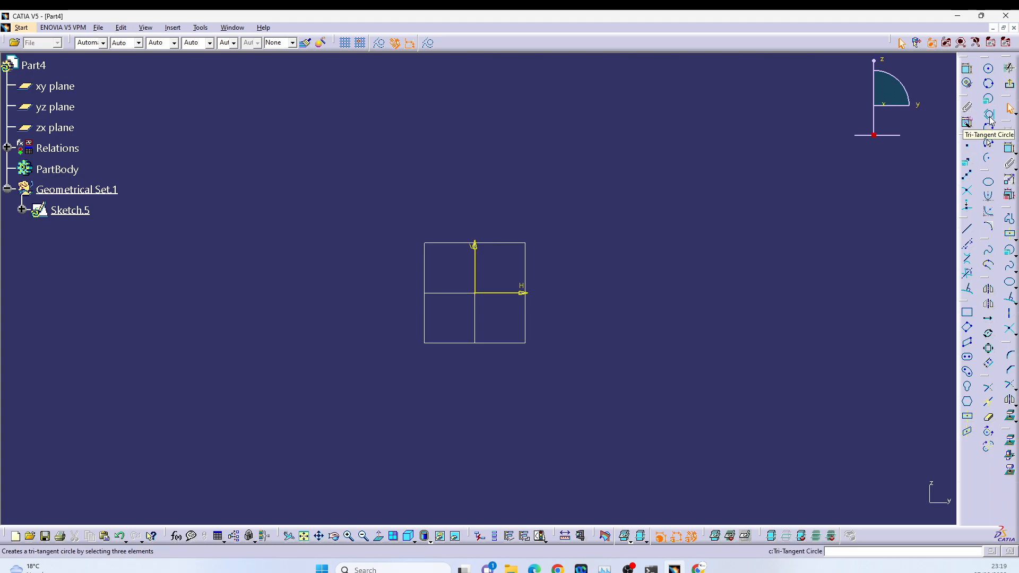
Draw three separate slanted lines that cross one another, above and to the left of the origin.
click(967, 233)
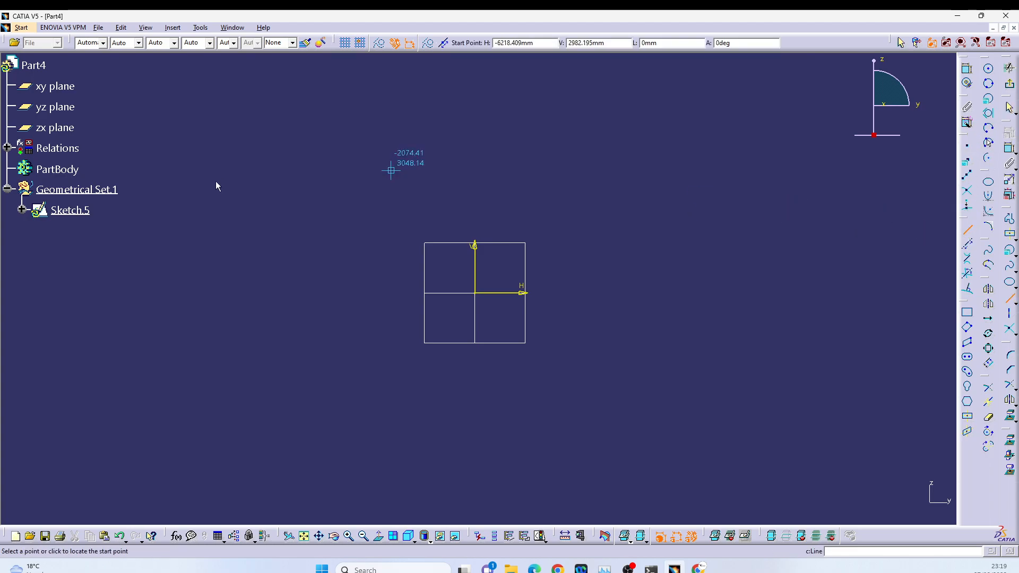
drag(284, 236, 407, 142)
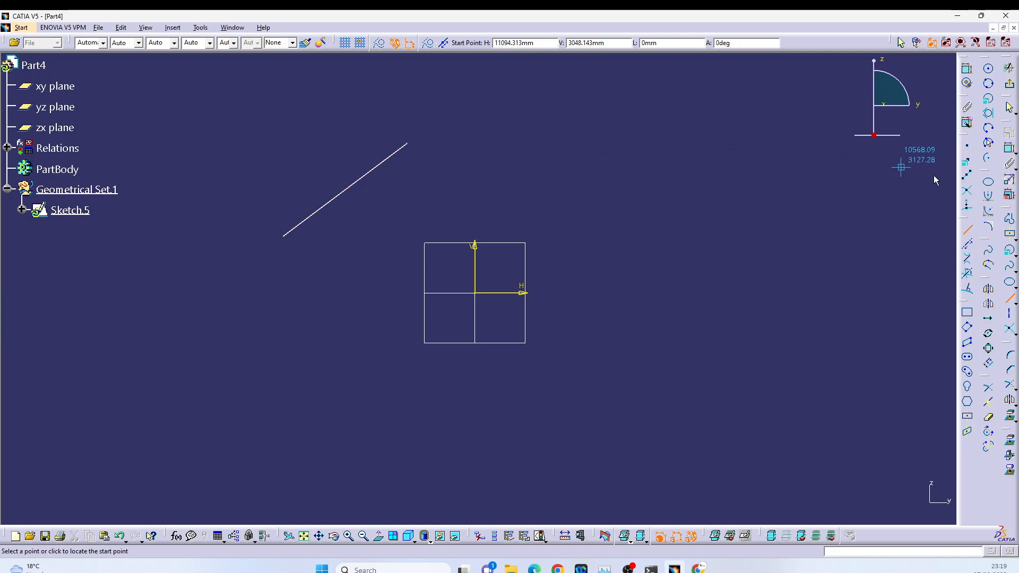
click(338, 139)
click(493, 197)
click(489, 166)
click(358, 315)
key(Escape)
Create a tri-tangent circle touching the three slanted lines.
click(989, 114)
click(369, 181)
click(417, 170)
click(458, 206)
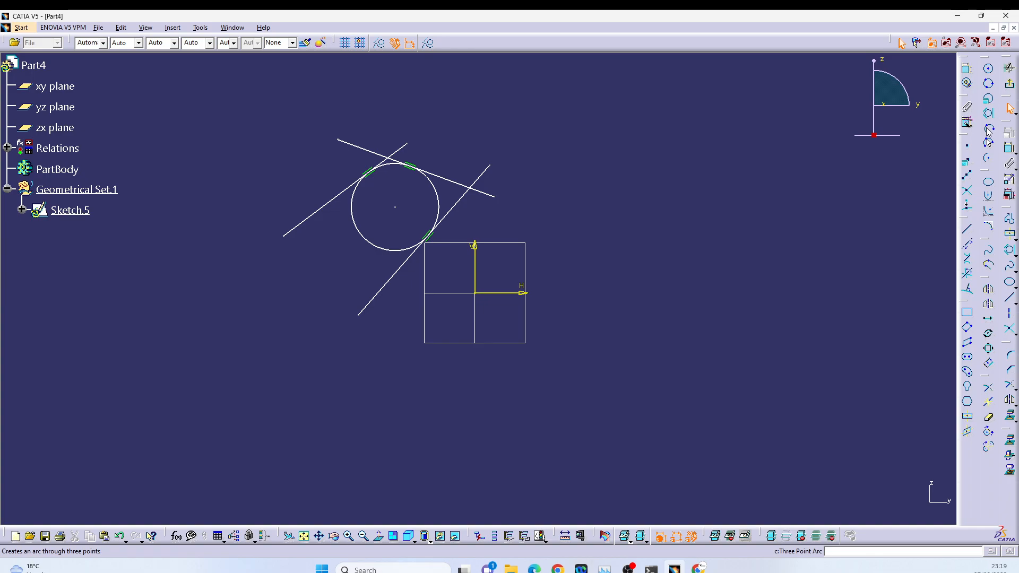
Draw a three-point arc curving upward, to the upper right of the origin.
click(989, 132)
click(652, 242)
click(685, 194)
click(773, 192)
Draw a nearly full-circle three-point arc starting with its limits, below the first arc.
click(989, 143)
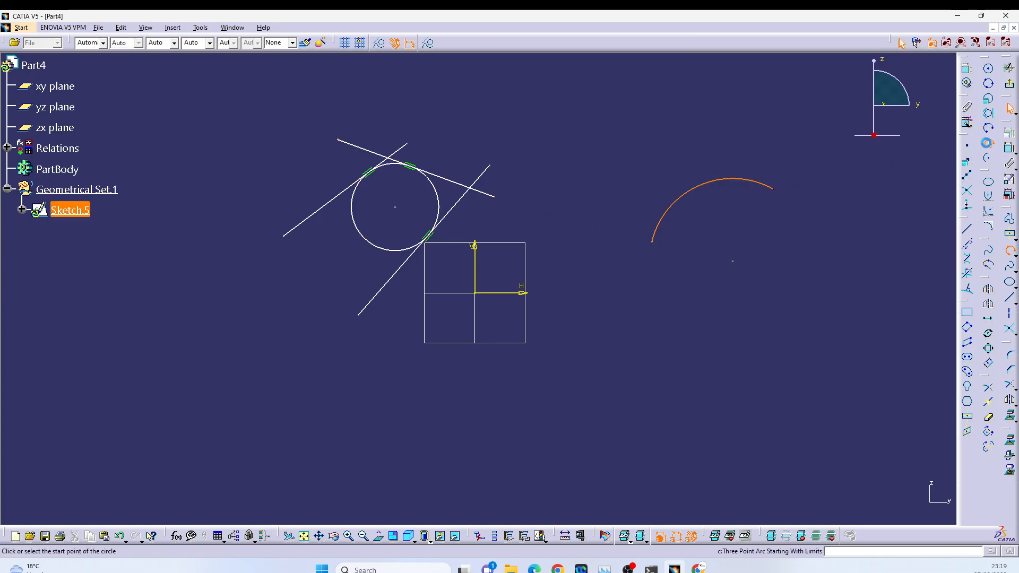
click(676, 336)
click(716, 285)
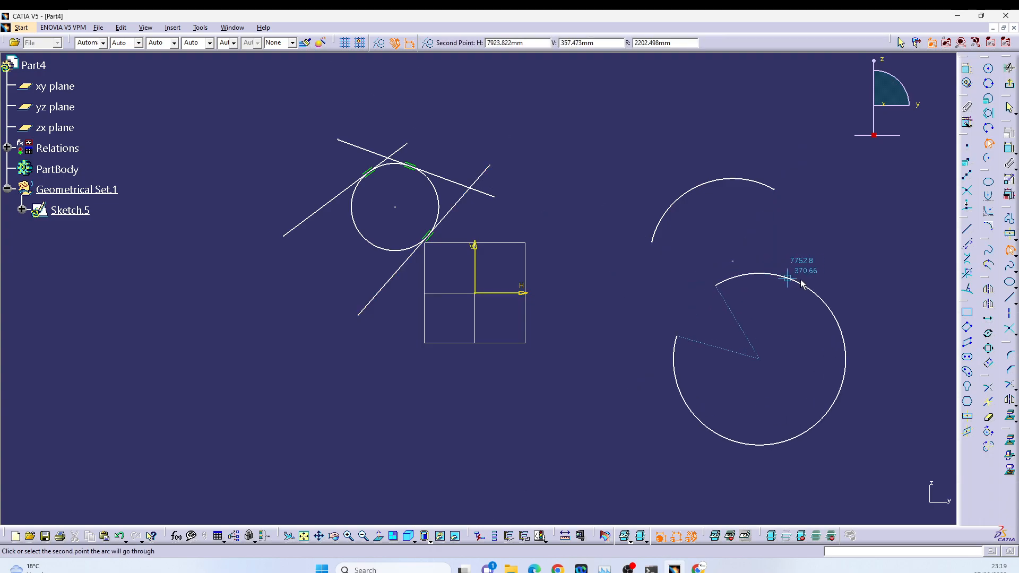
click(824, 303)
Draw an arc from its center with a radius of about 885 mm, opening upward above the other arcs.
middle_drag(856, 300, 774, 285)
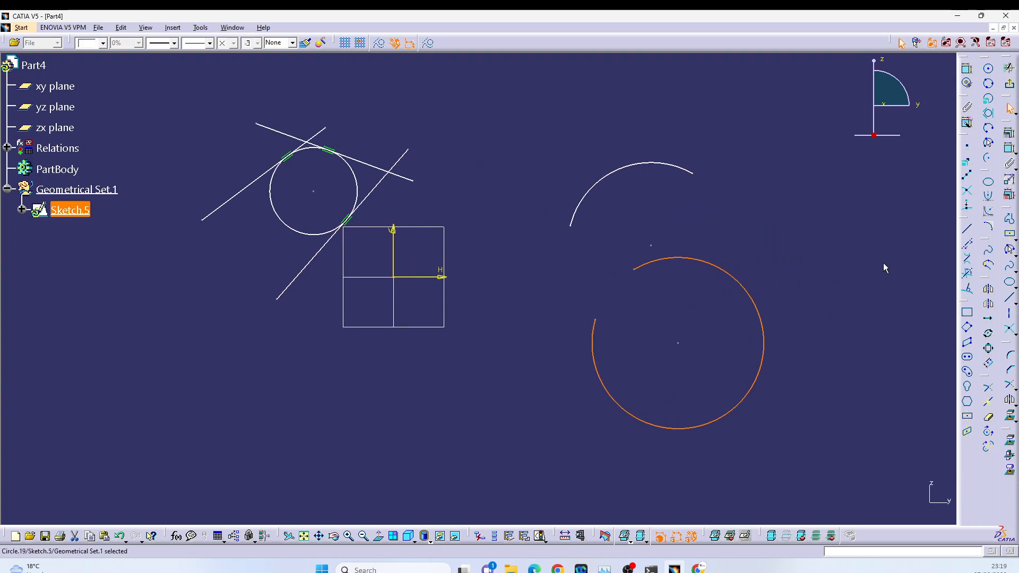
click(989, 158)
click(603, 107)
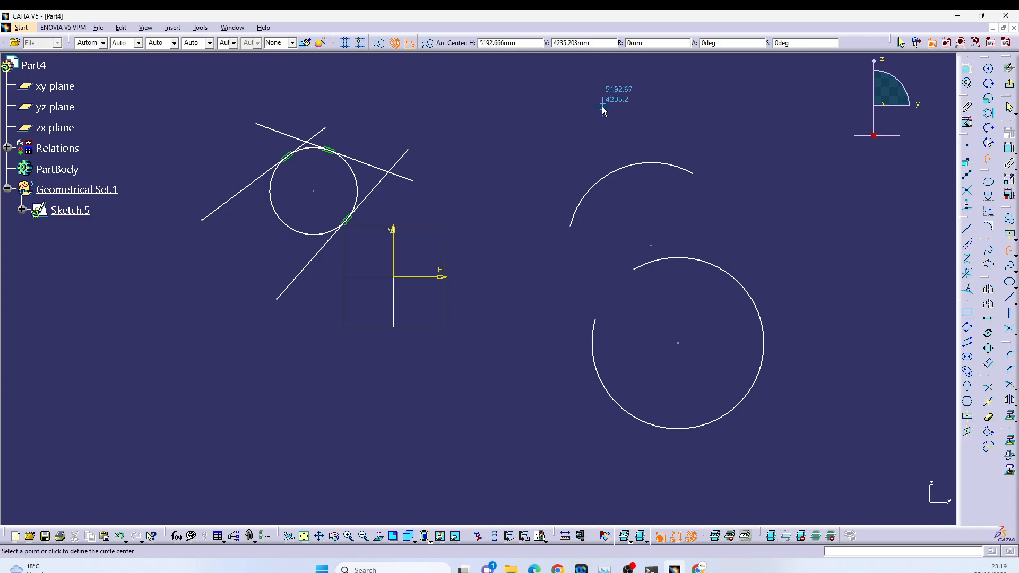
click(574, 127)
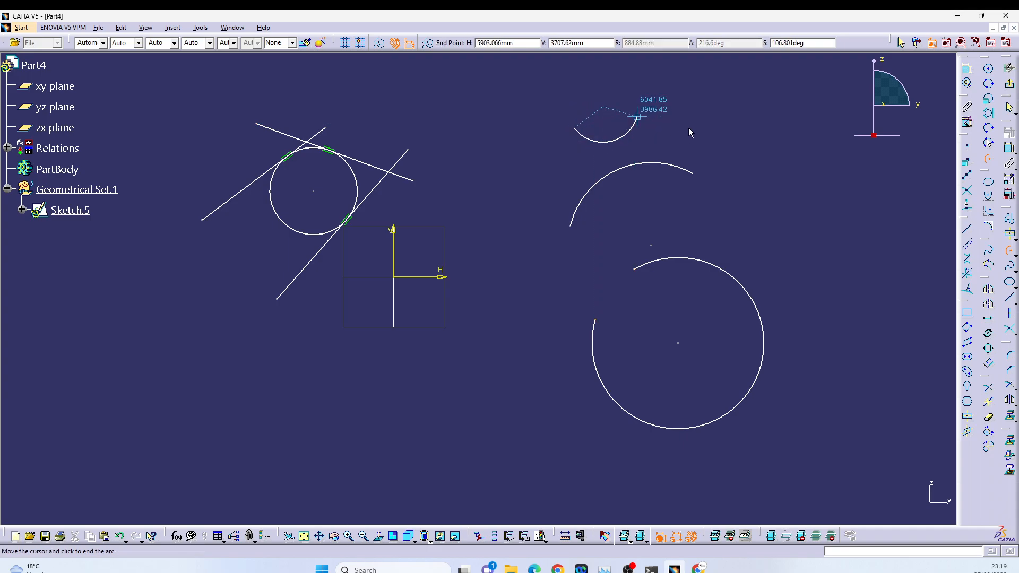
click(708, 113)
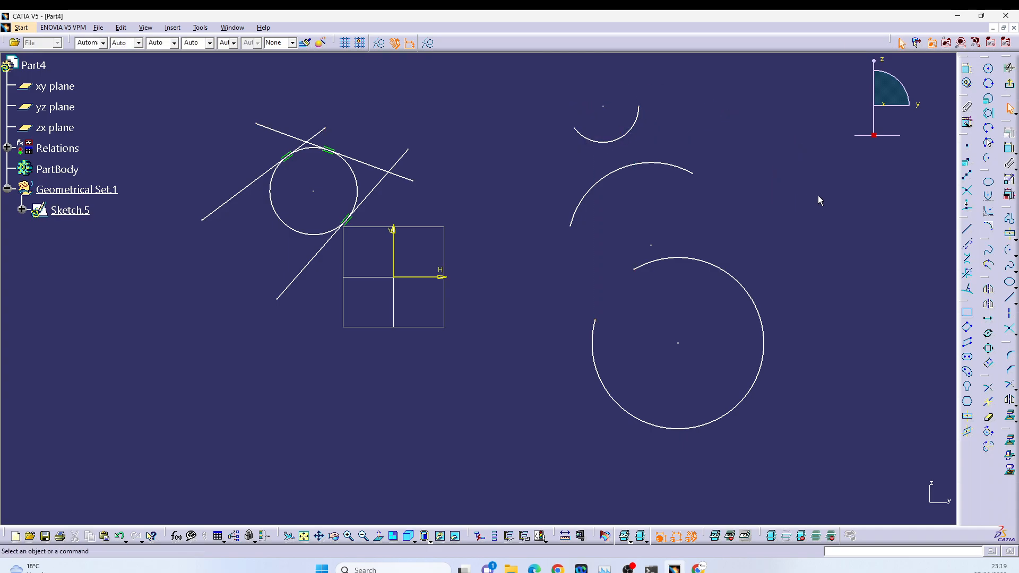
Delete all the lines, arcs and the tangent circle from the sketch.
middle_drag(812, 196, 827, 253)
mouse_move(686, 445)
mouse_down()
mouse_move(660, 410)
mouse_move(290, 140)
mouse_up()
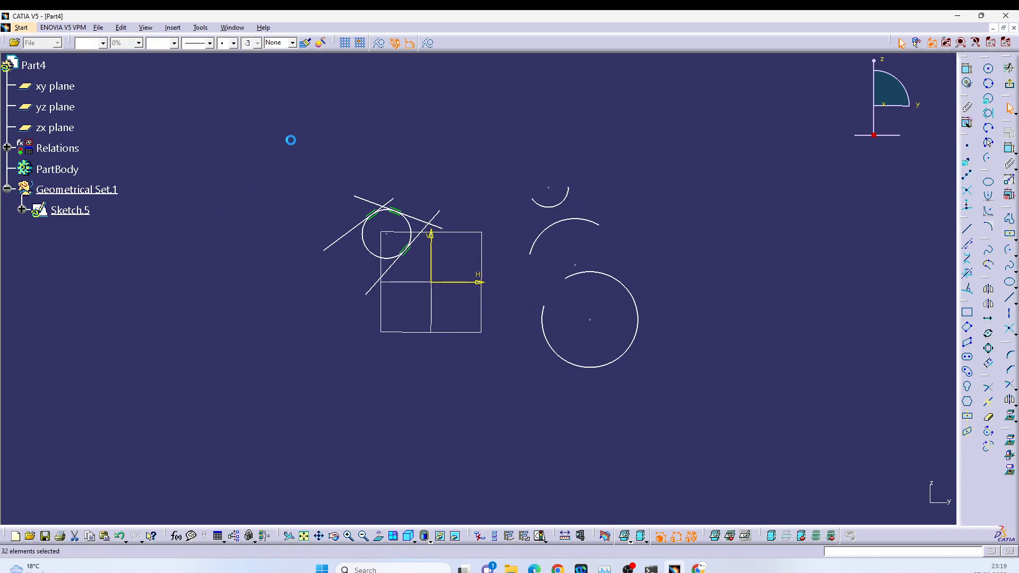
key(Delete)
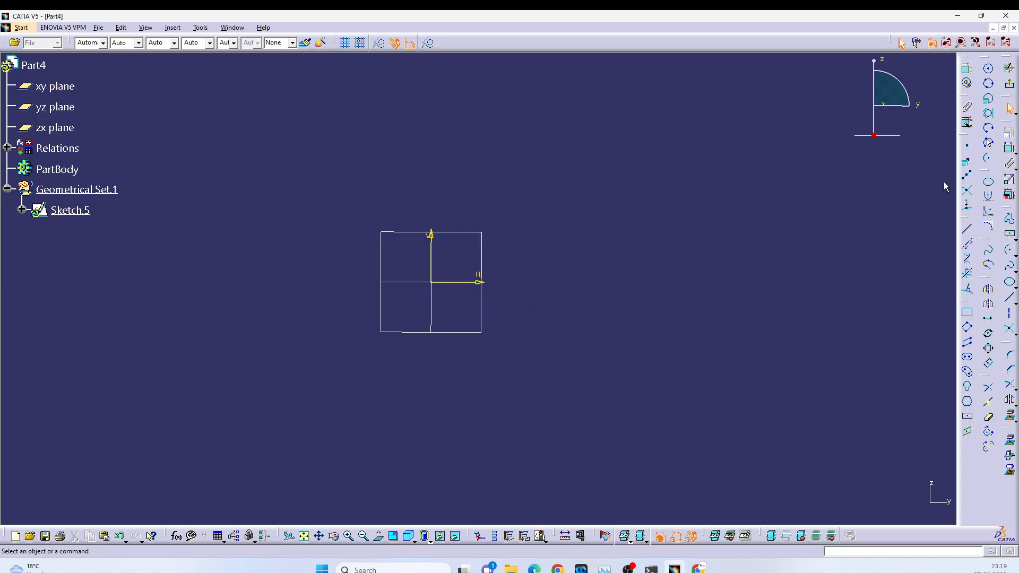
Draw a horizontal ellipse with a major radius of about 3226 mm to the upper left of the origin.
click(989, 184)
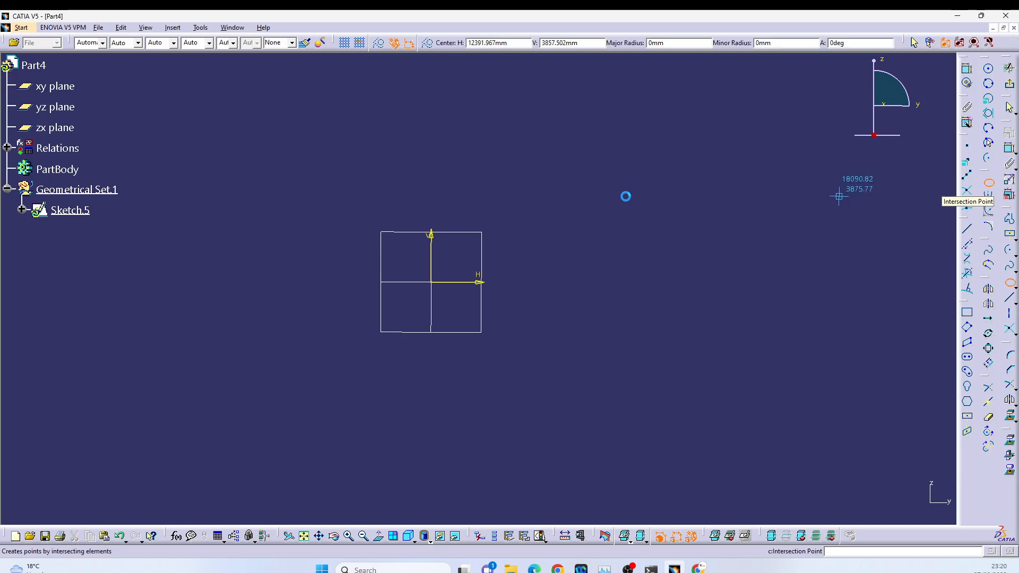
click(264, 139)
click(337, 140)
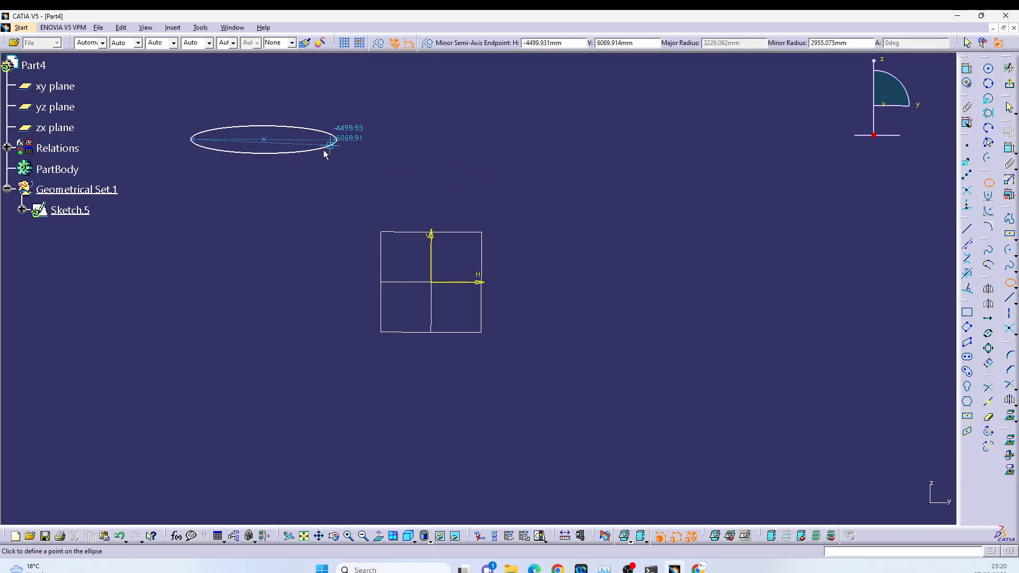
click(276, 181)
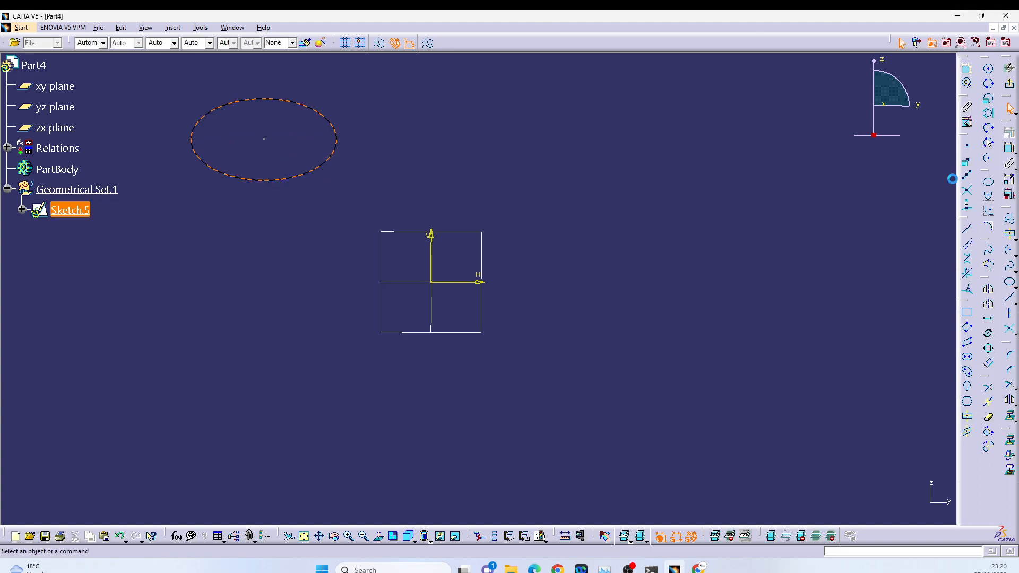
Draw an upward-opening parabola above the origin by its focus, apex and two end points.
click(989, 196)
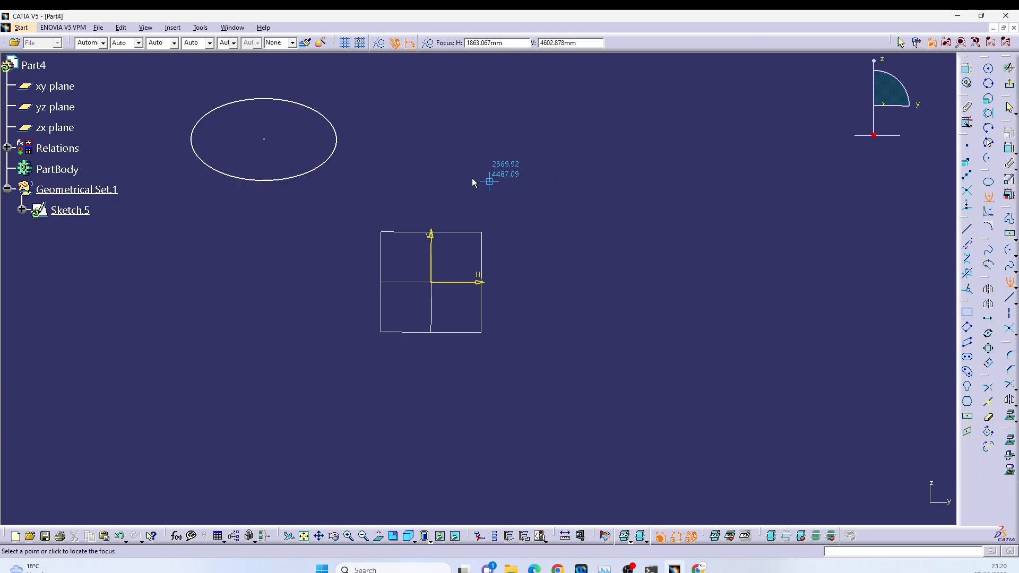
click(436, 125)
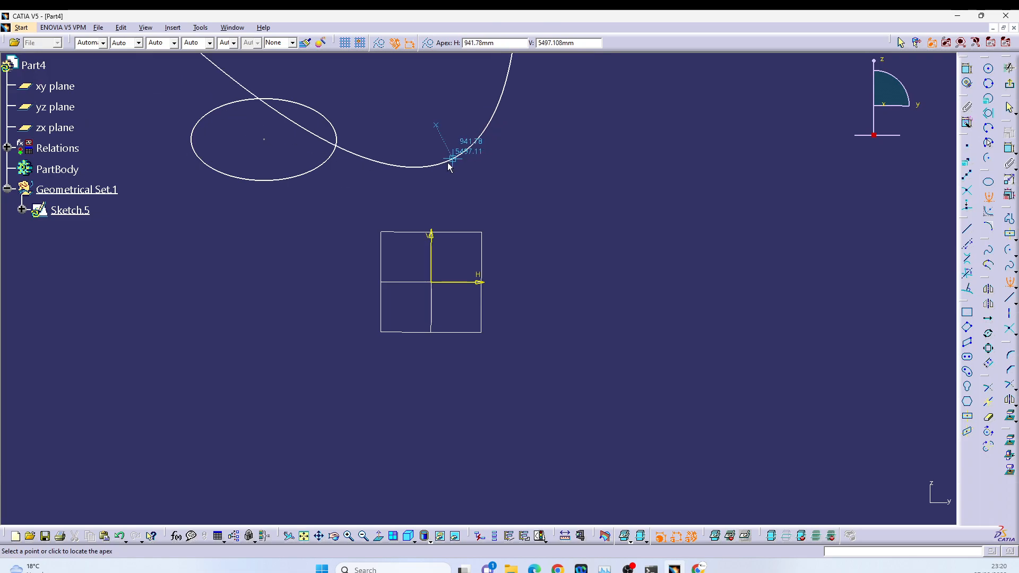
click(437, 140)
click(568, 129)
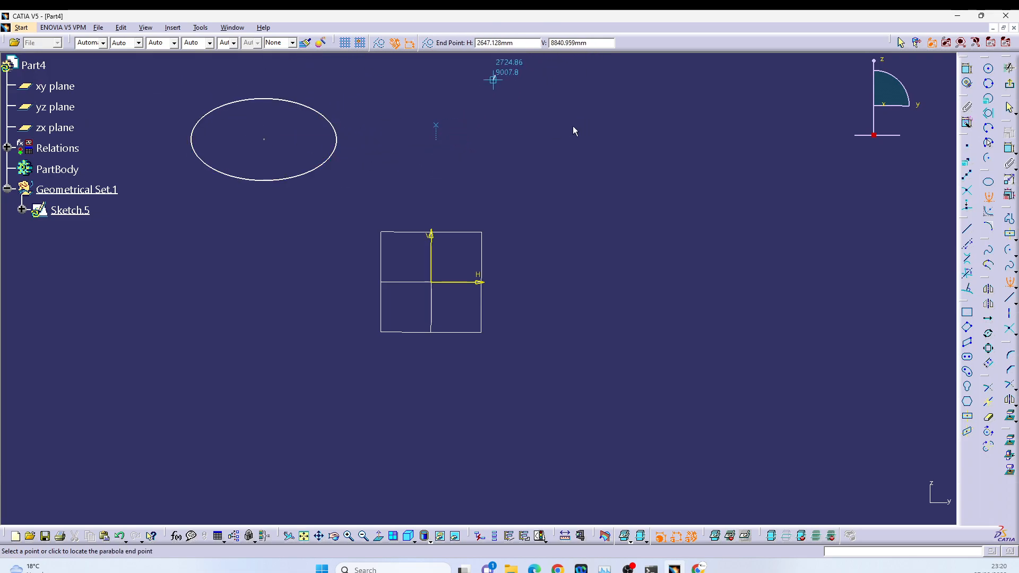
click(382, 96)
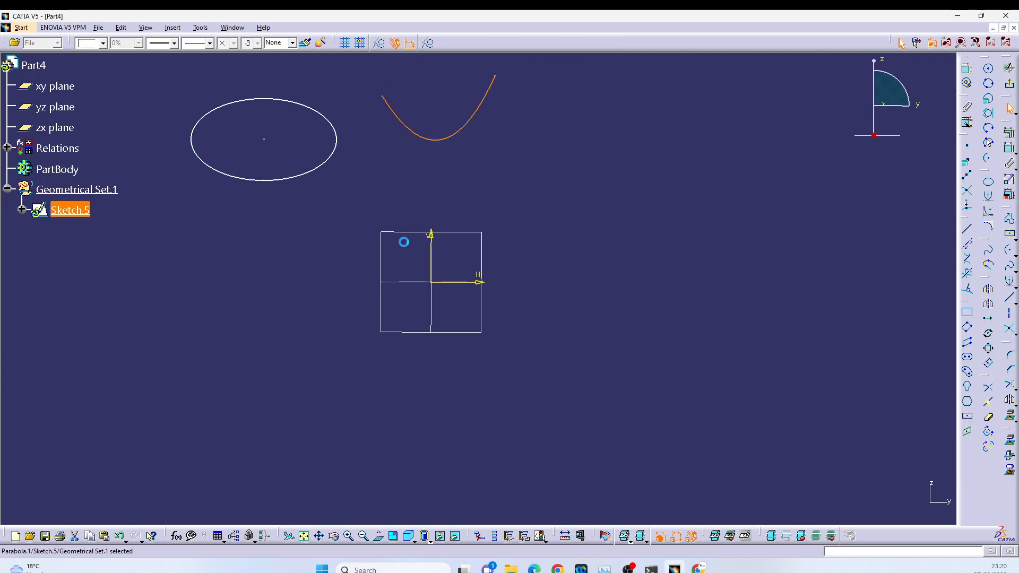
Draw a hyperbola by focus, center, apex and end points to the right of the parabola, with an eccentricity of about 1.58.
mouse_move(593, 230)
ctrl+middle_down()
mouse_move(597, 248)
mouse_move(483, 260)
ctrl+middle_up()
click(481, 156)
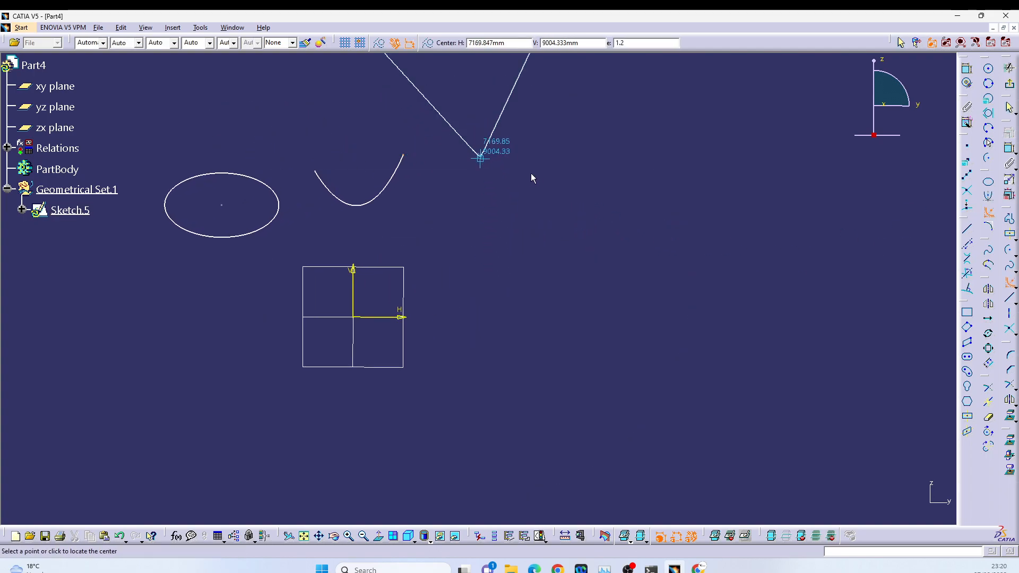
click(536, 111)
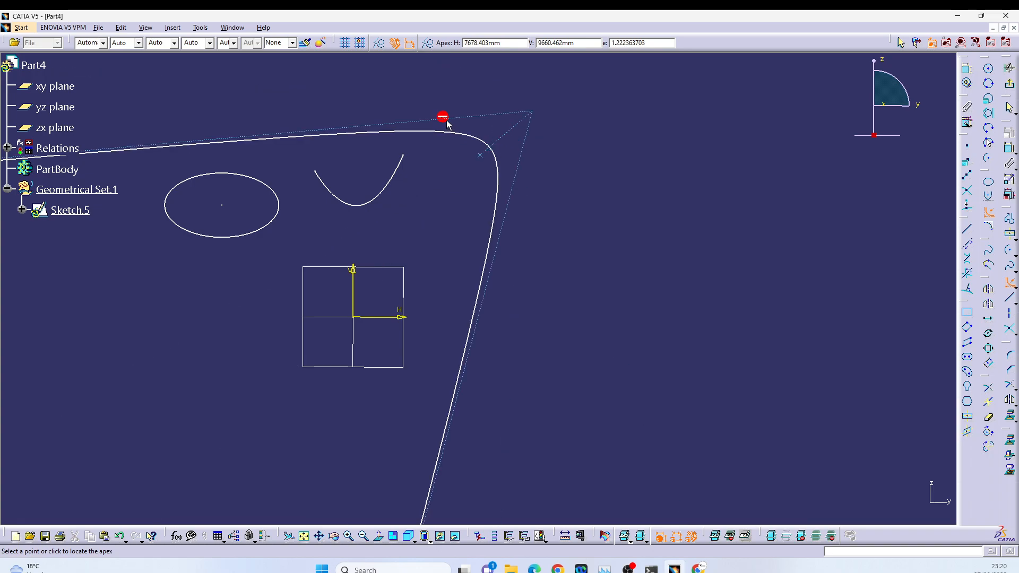
click(499, 140)
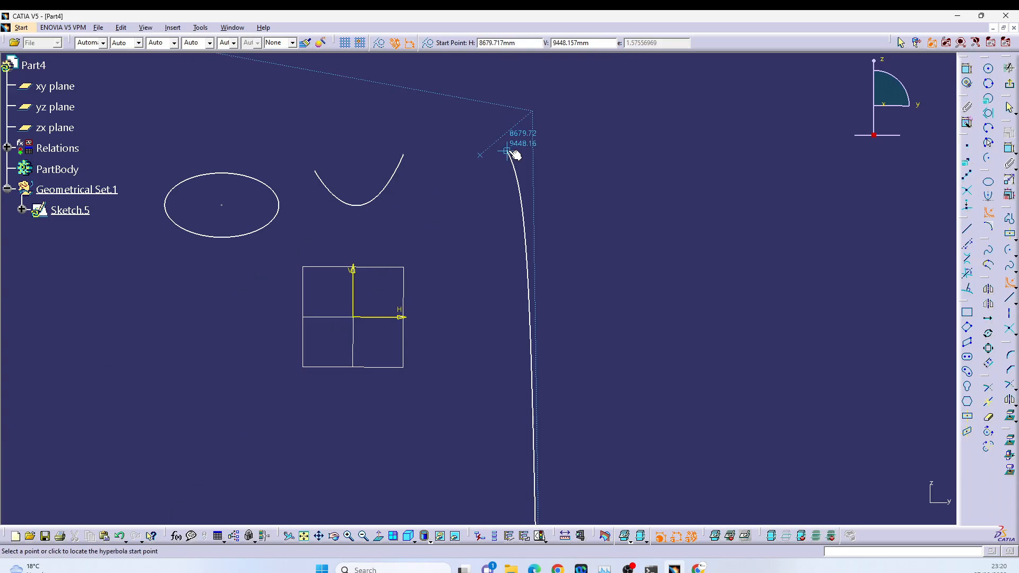
click(395, 95)
click(626, 222)
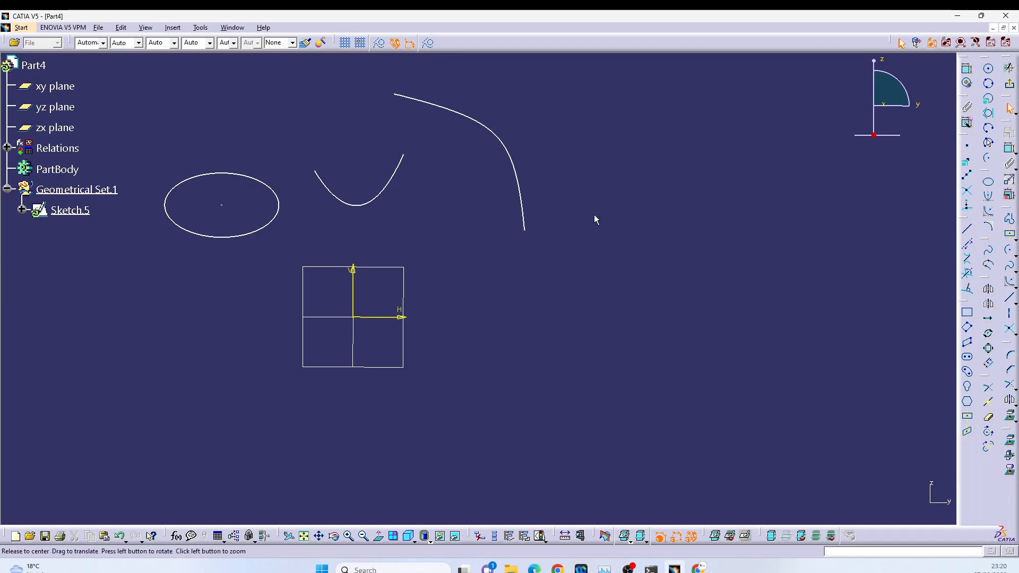
middle_drag(595, 217, 644, 250)
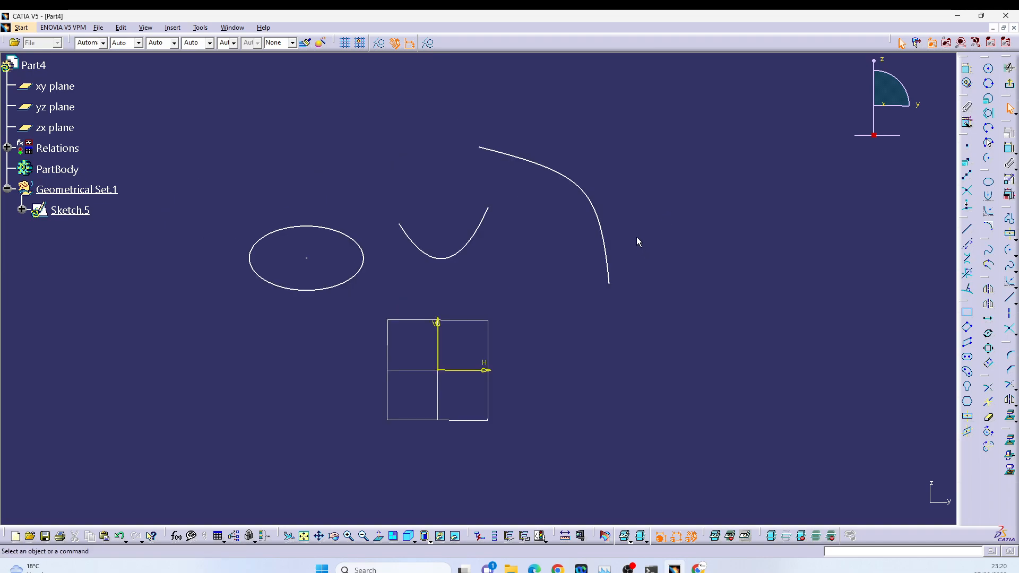
Draw a conic curve to the upper right of the hyperbola with a horizontal start tangent and a vertical end tangent.
click(995, 232)
ctrl+middle_drag(705, 246, 641, 277)
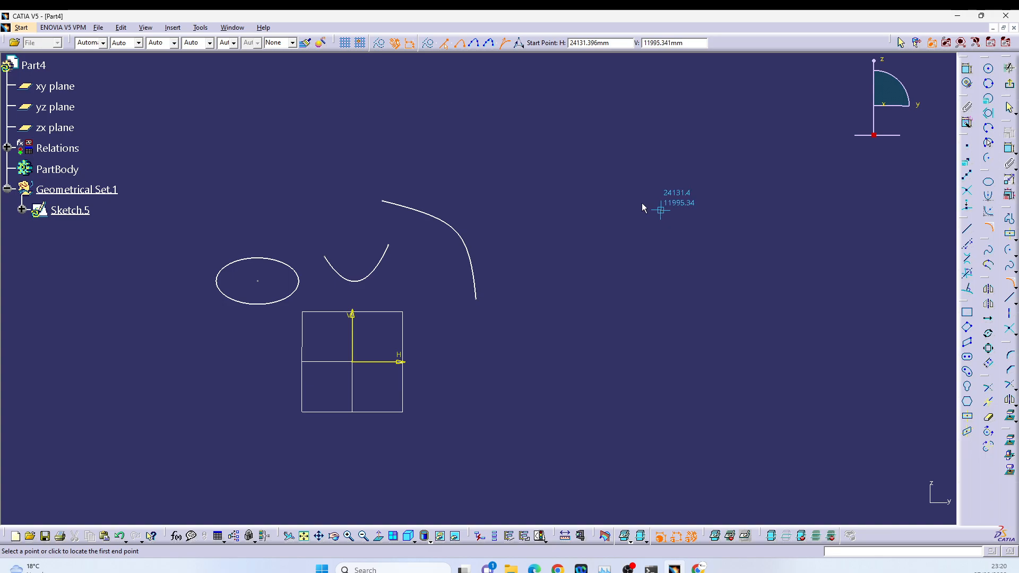
click(606, 174)
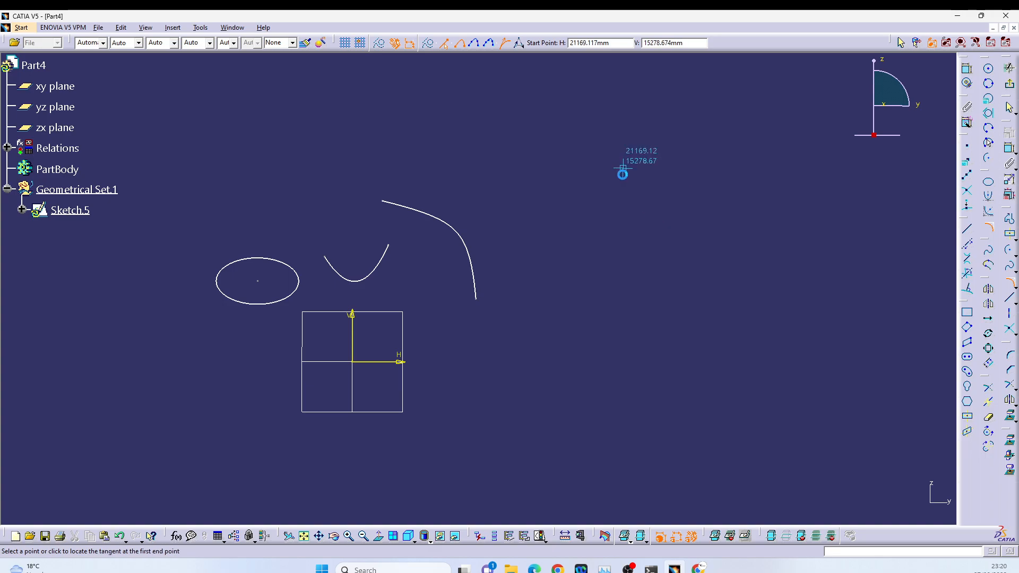
click(686, 175)
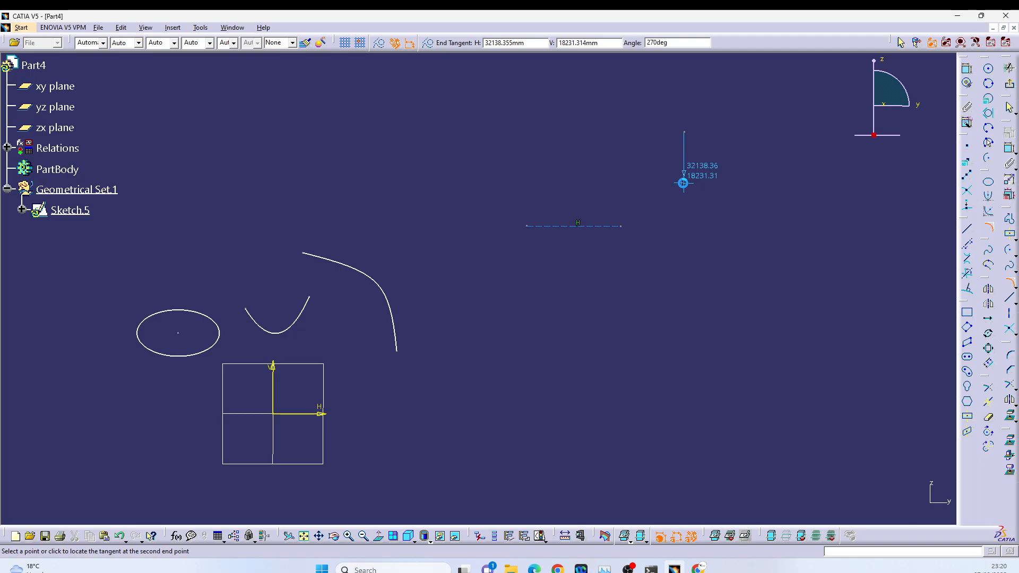
click(683, 183)
middle_drag(683, 184, 649, 208)
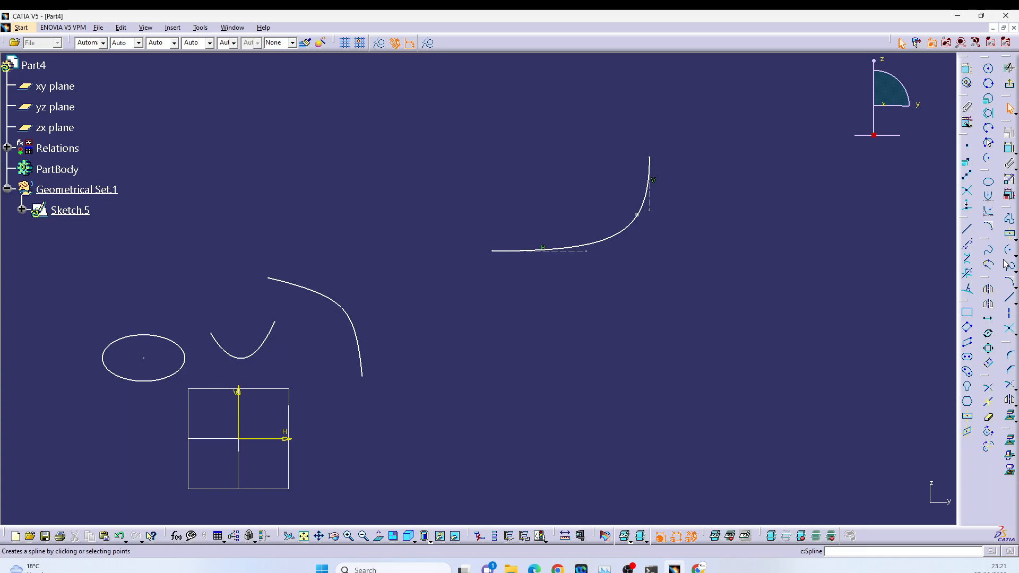
Draw a spline through three points, rising to the right, below the conic curve.
click(525, 352)
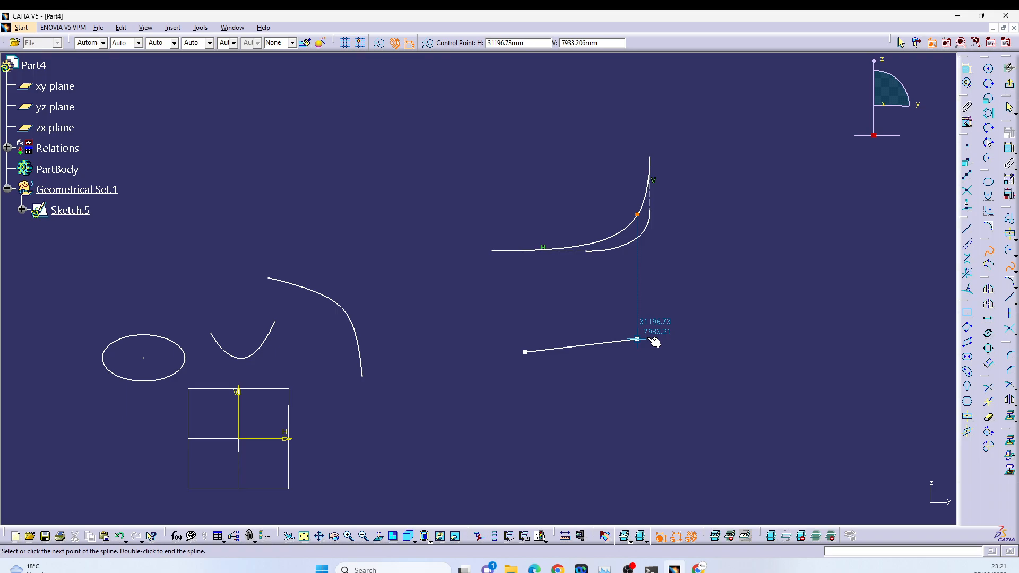
click(637, 339)
double_click(744, 299)
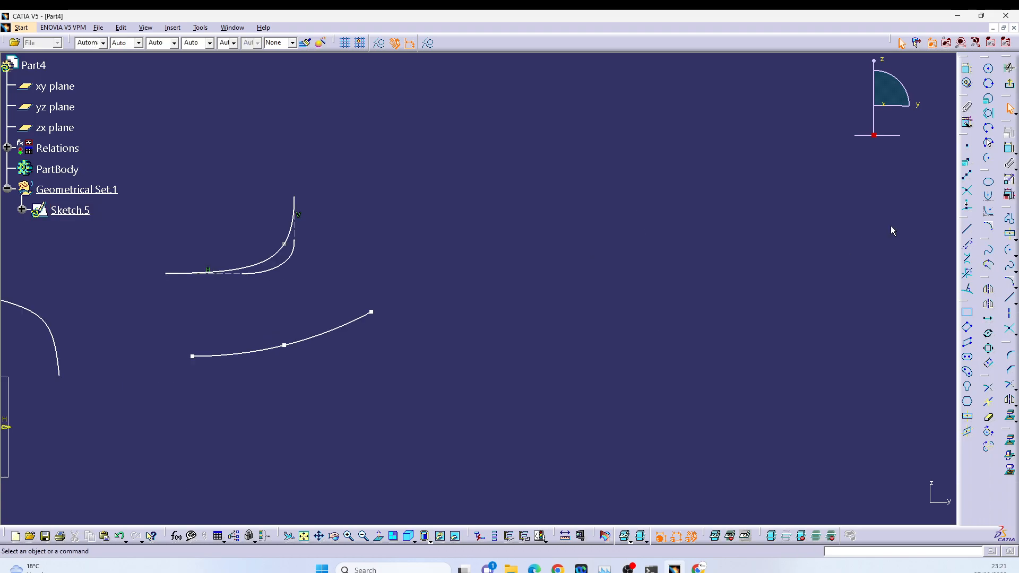
Draw a vertical line to the right of the spline as a mirror axis.
click(968, 229)
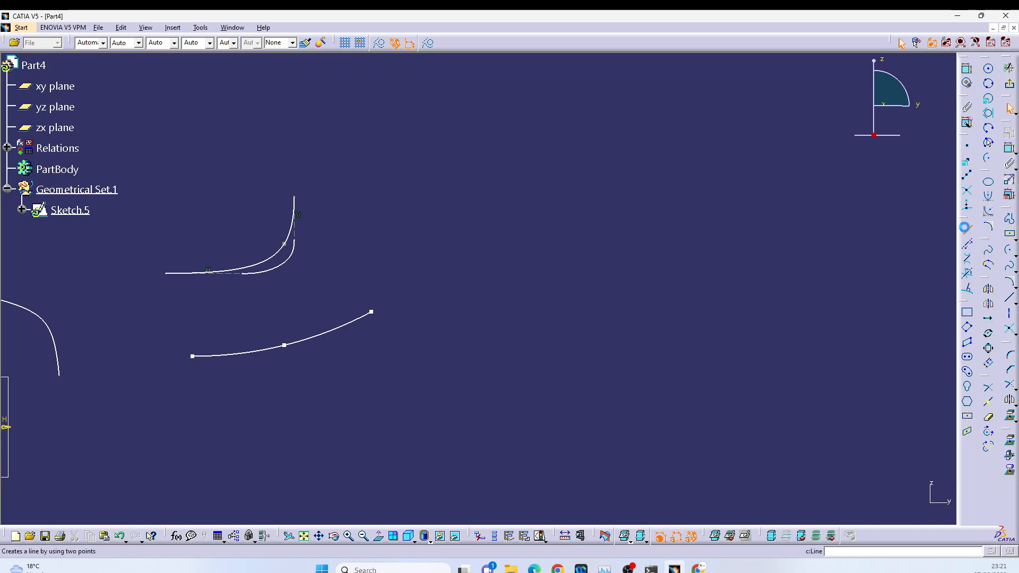
click(435, 398)
click(434, 212)
click(495, 228)
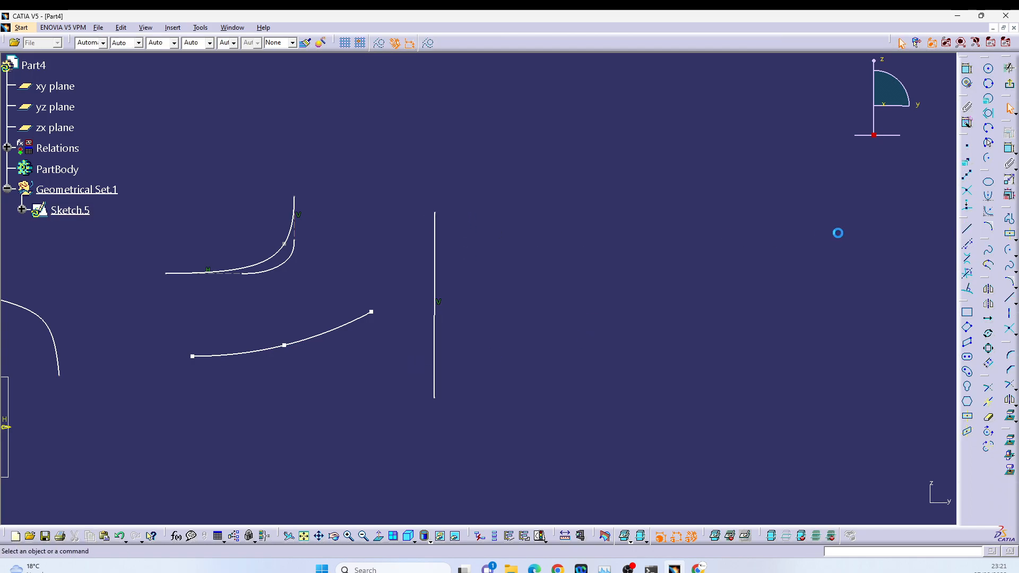
Mirror the three-point spline across the vertical line, keeping the original.
click(988, 291)
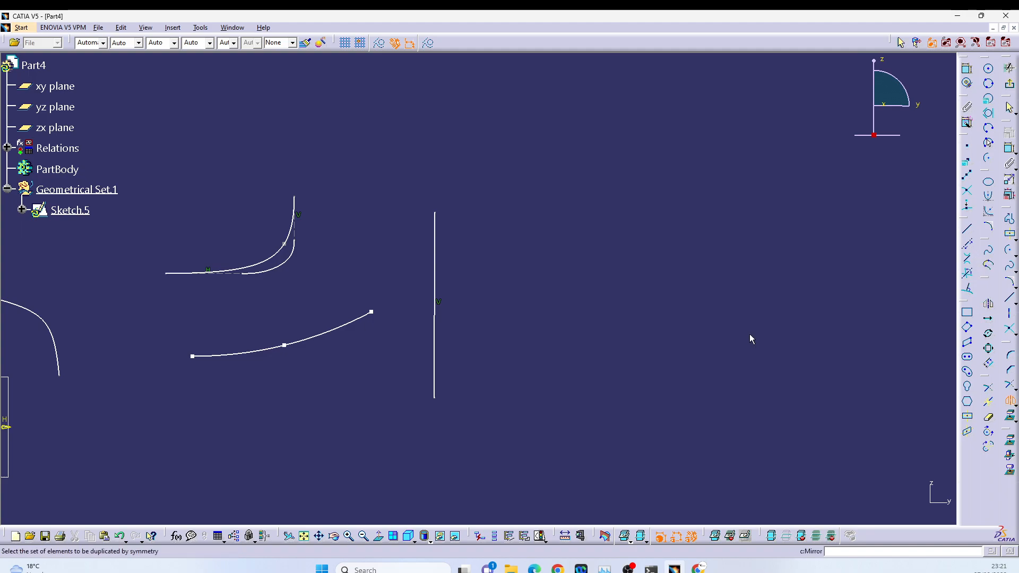
click(338, 331)
click(435, 328)
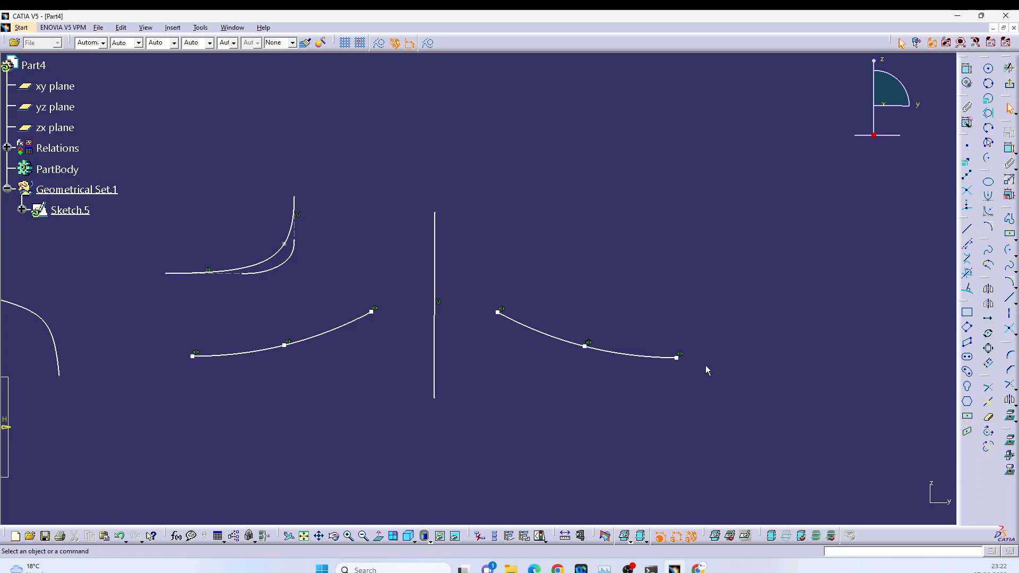
Draw a second three-point spline below the first and move it across the vertical line with Symmetry, without duplication.
middle_drag(596, 380, 606, 362)
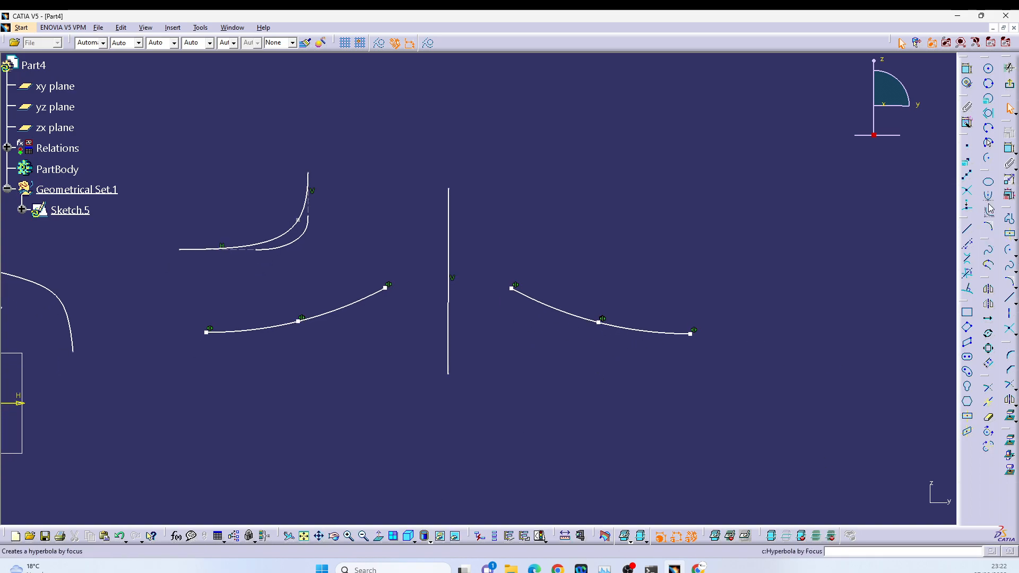
click(988, 250)
click(221, 395)
click(324, 394)
click(399, 426)
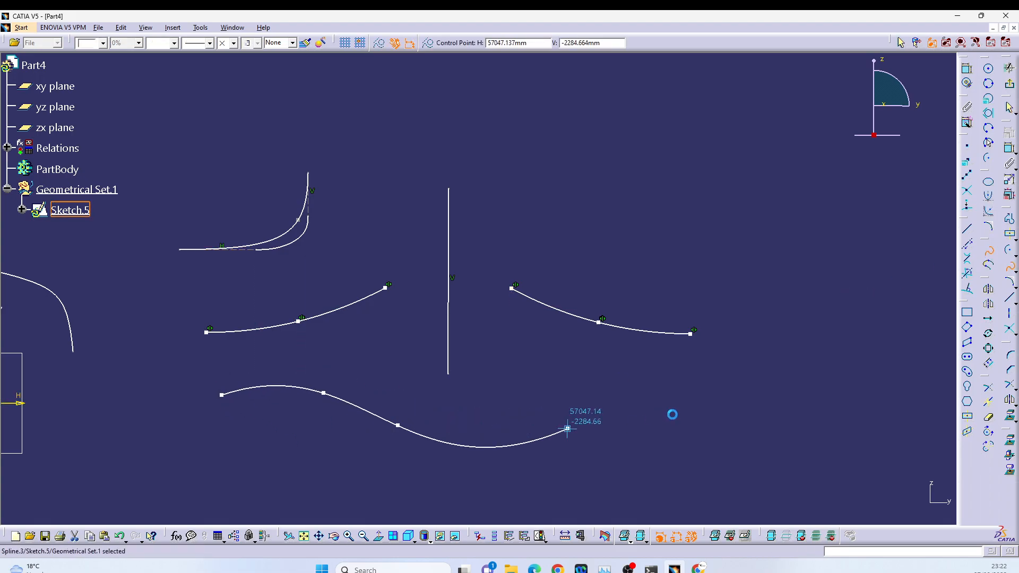
key(Escape)
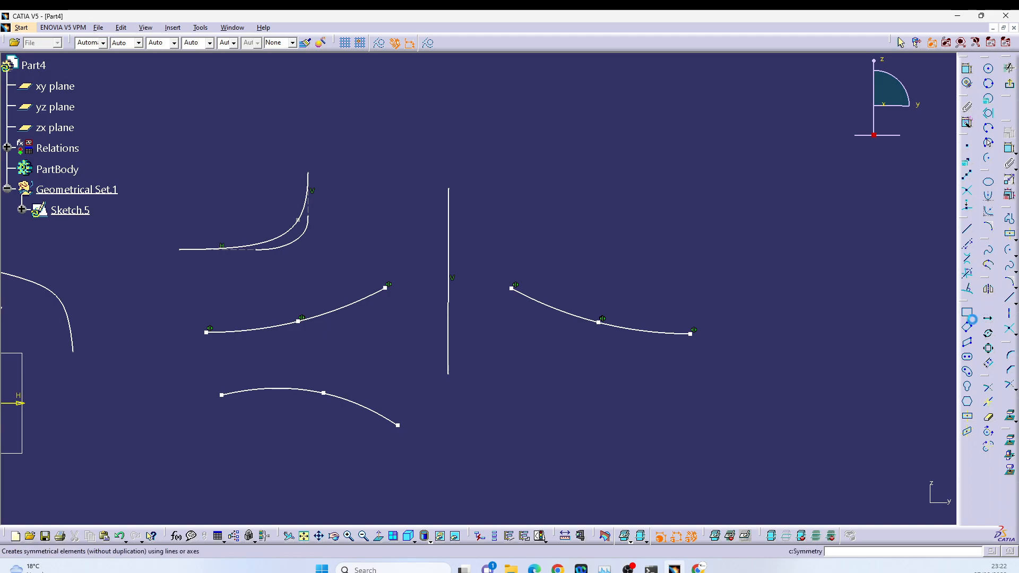
click(371, 412)
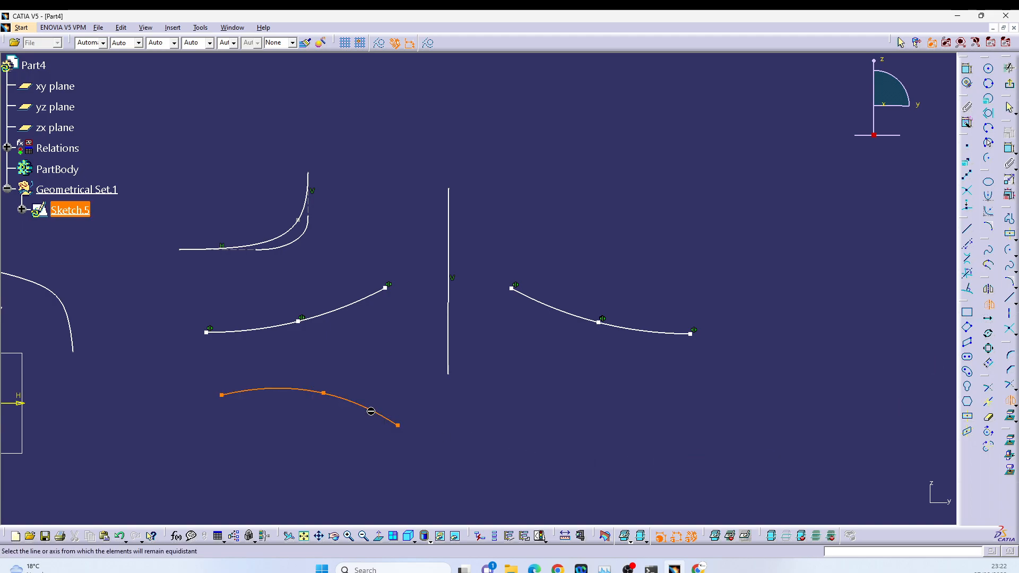
click(449, 342)
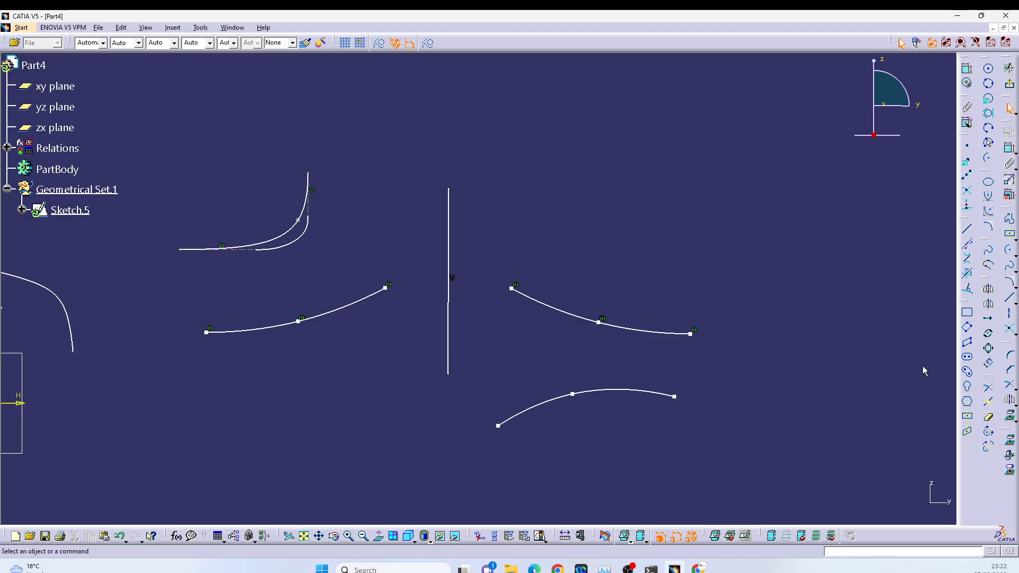
Translate the flipped spline about 26068 mm upward and to the right with duplicate mode off.
click(990, 324)
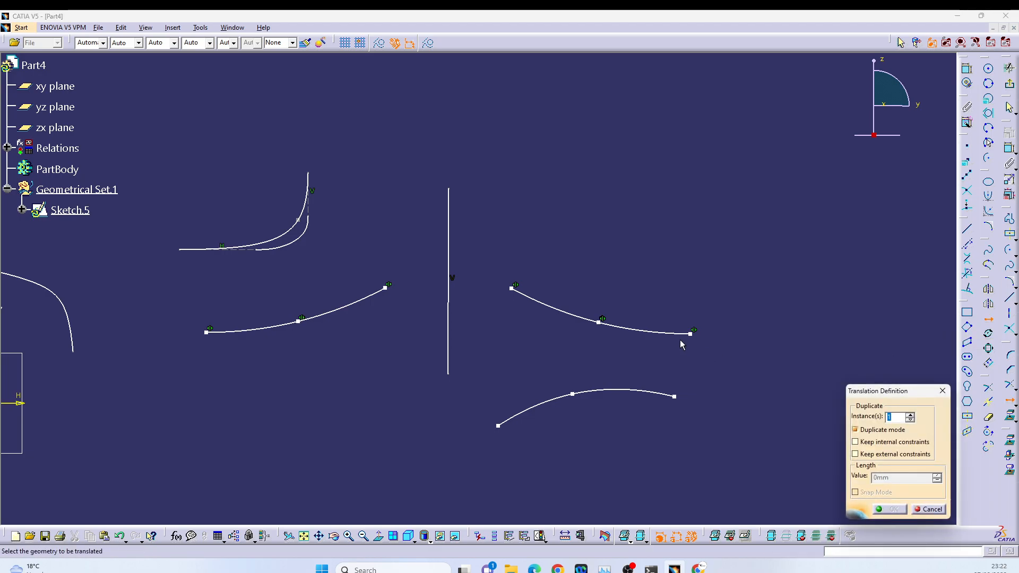
click(610, 391)
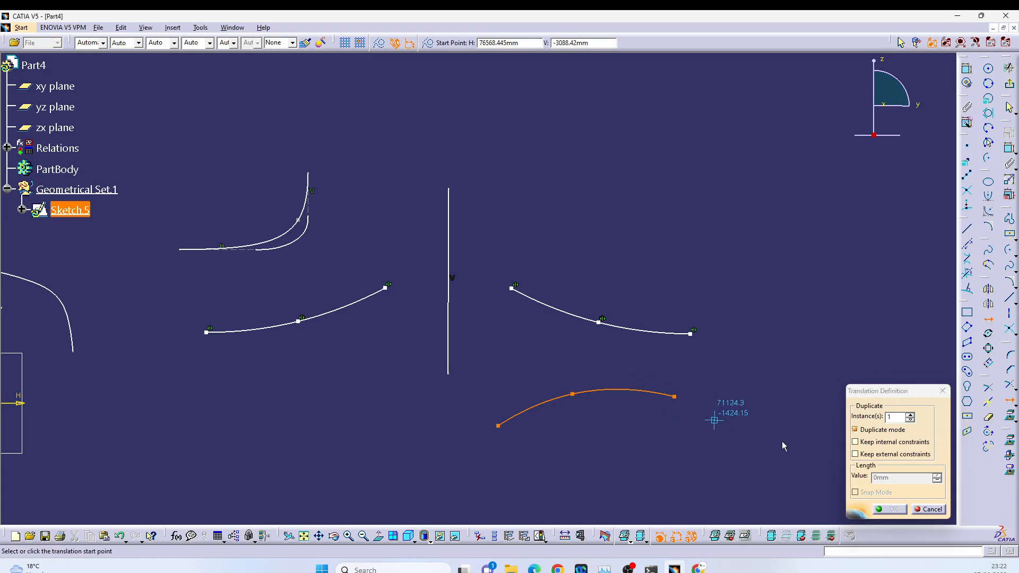
click(885, 430)
click(625, 390)
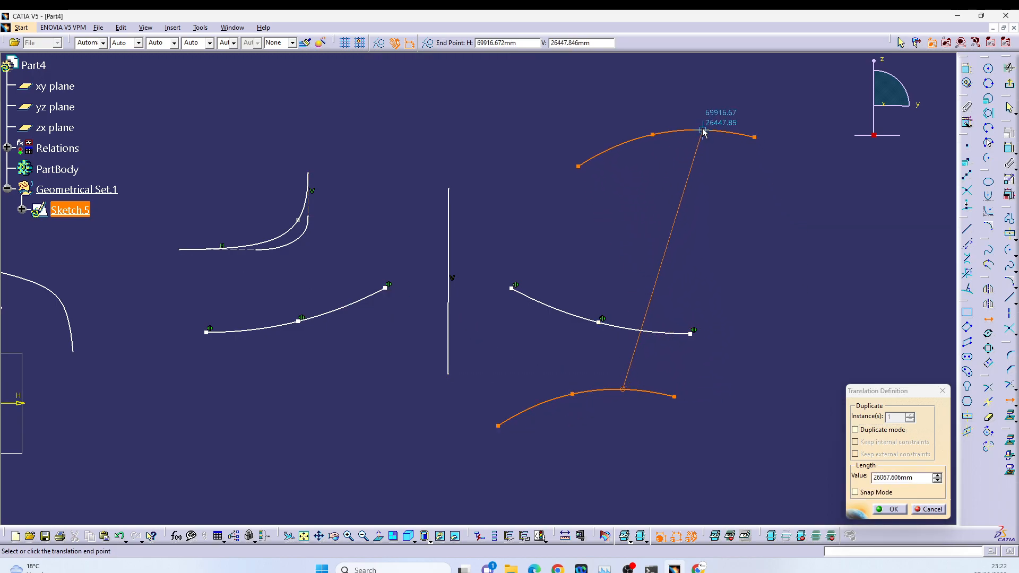
click(704, 132)
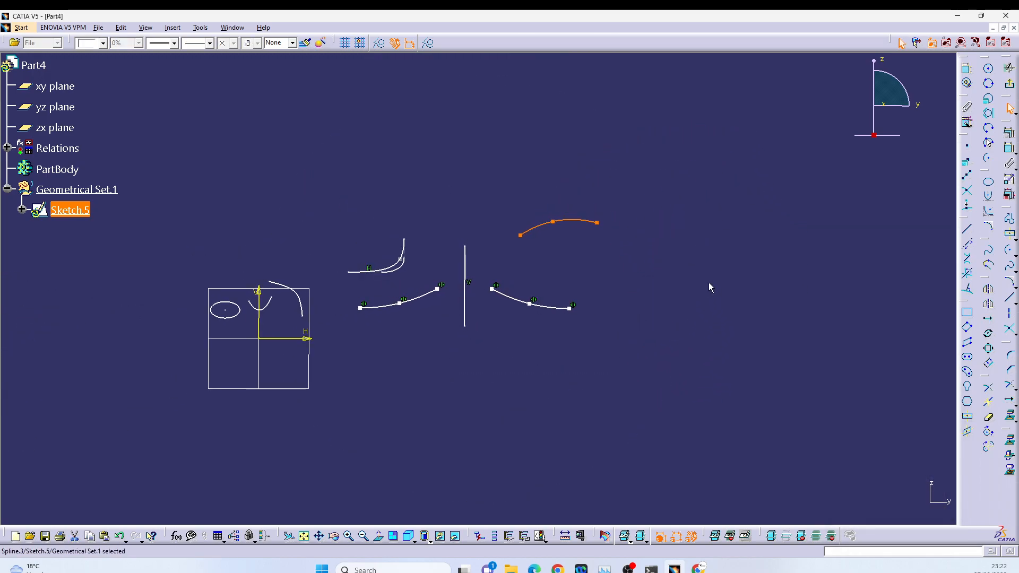
Rotate the translated spline counterclockwise about a point on its curve with duplicate mode off and snap mode on.
click(989, 334)
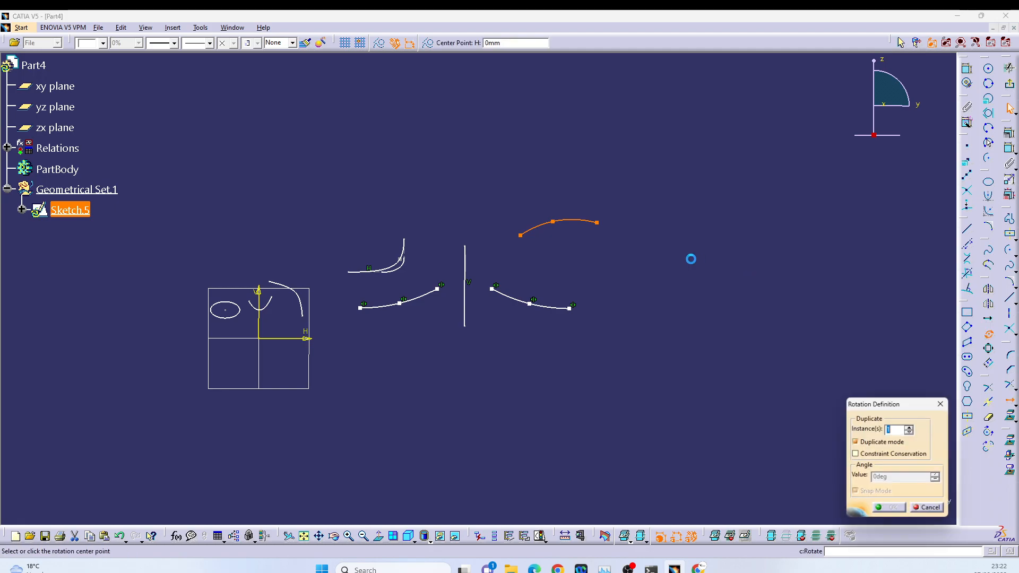
click(888, 444)
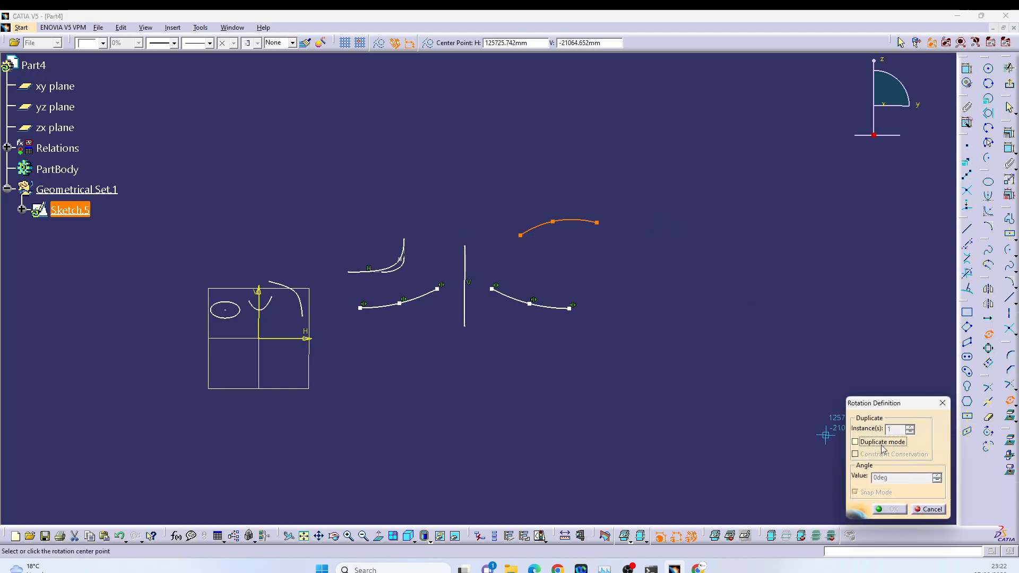
click(583, 222)
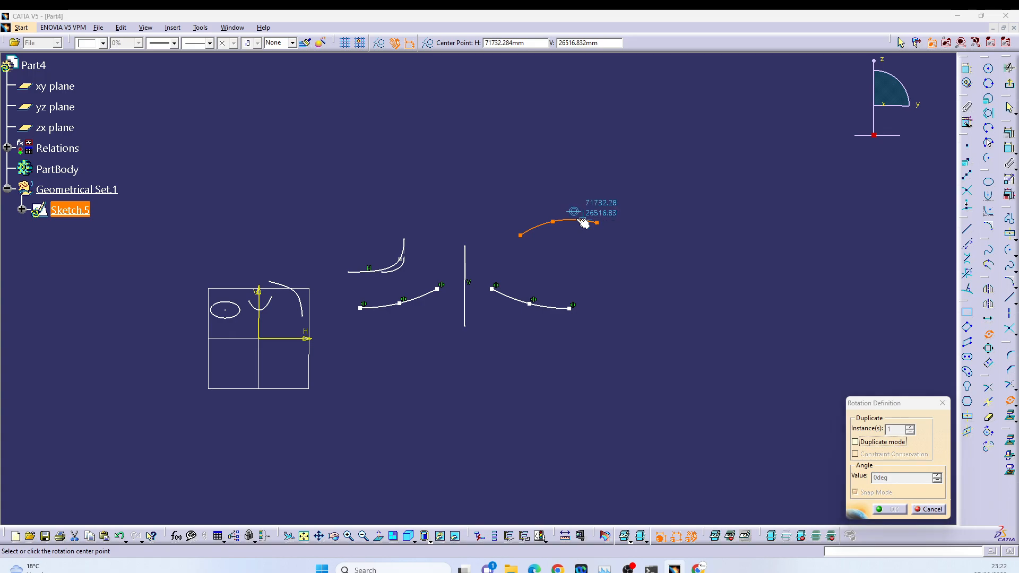
click(583, 222)
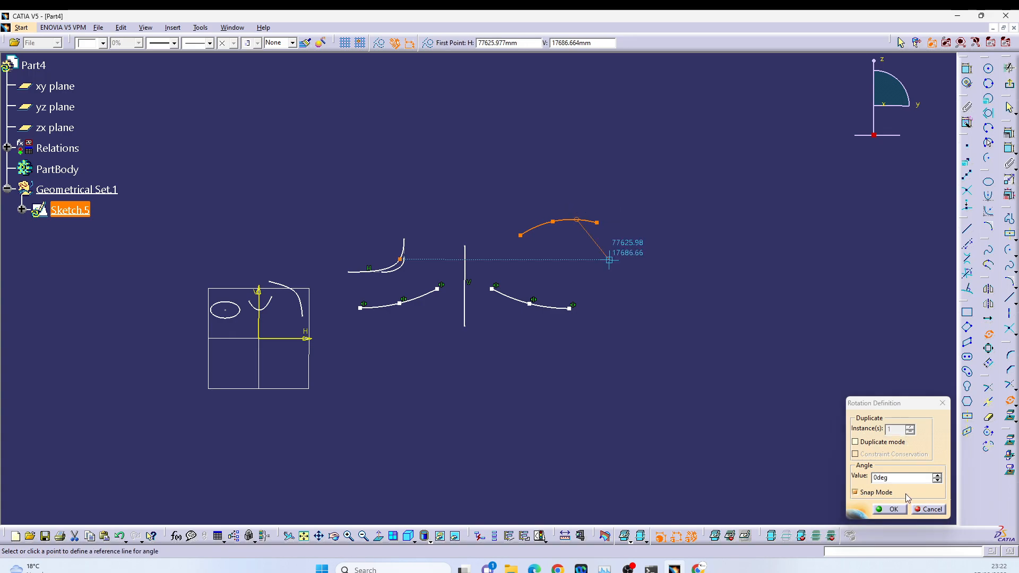
click(691, 414)
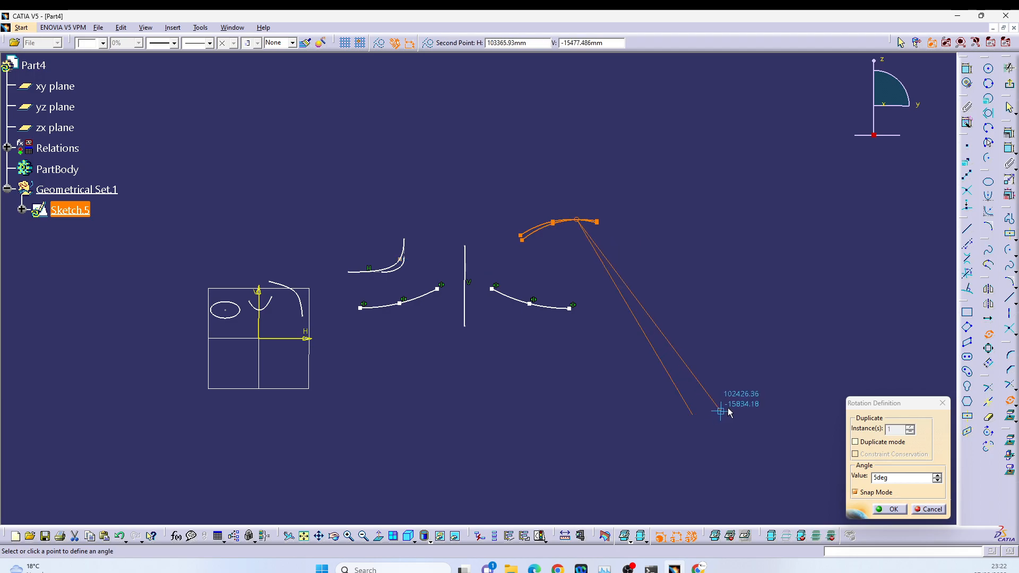
click(759, 381)
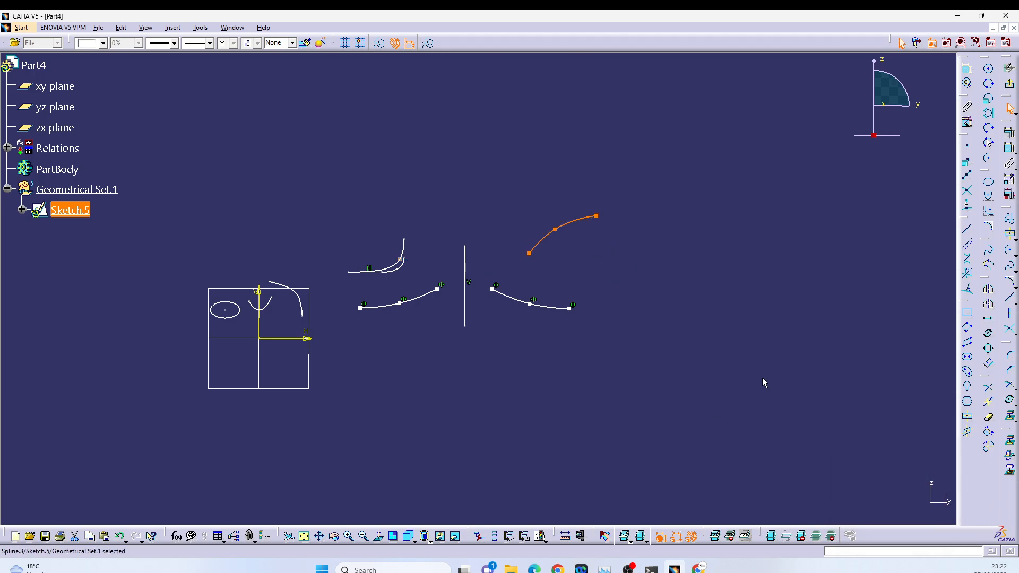
click(610, 297)
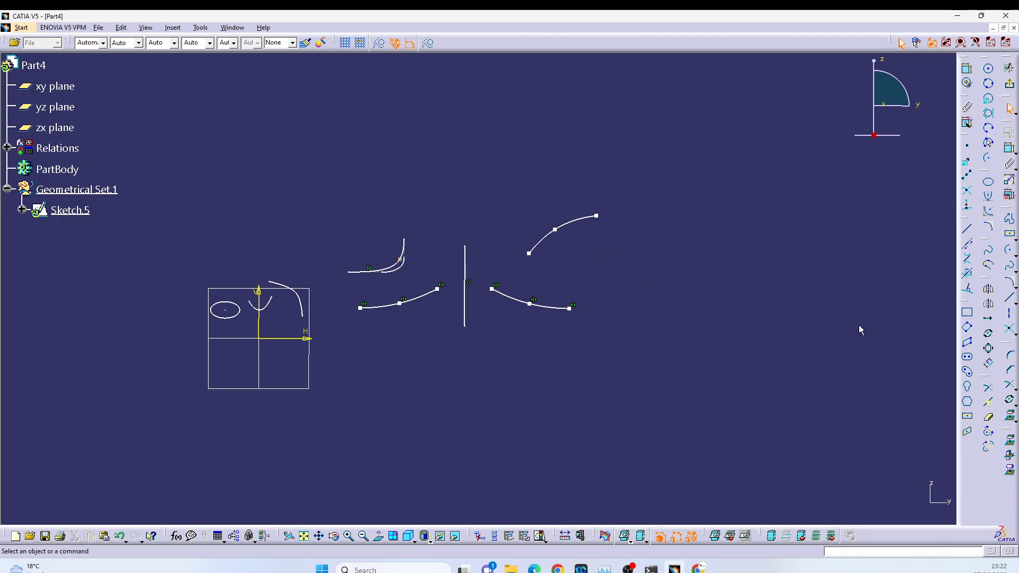
Scale the rotated spline about its right end point with duplicate mode and conservation of constraints on.
click(989, 349)
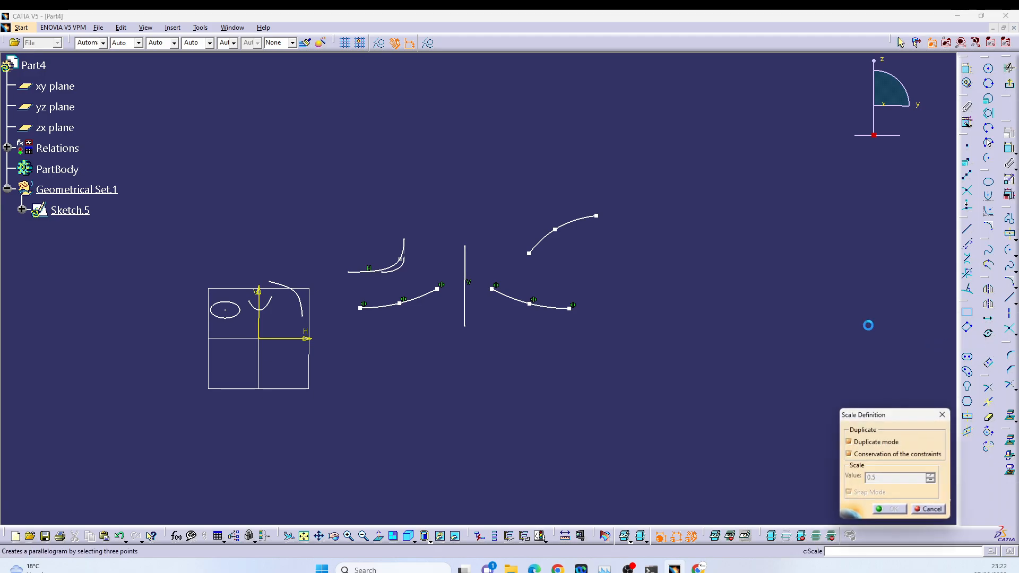
click(597, 218)
click(597, 217)
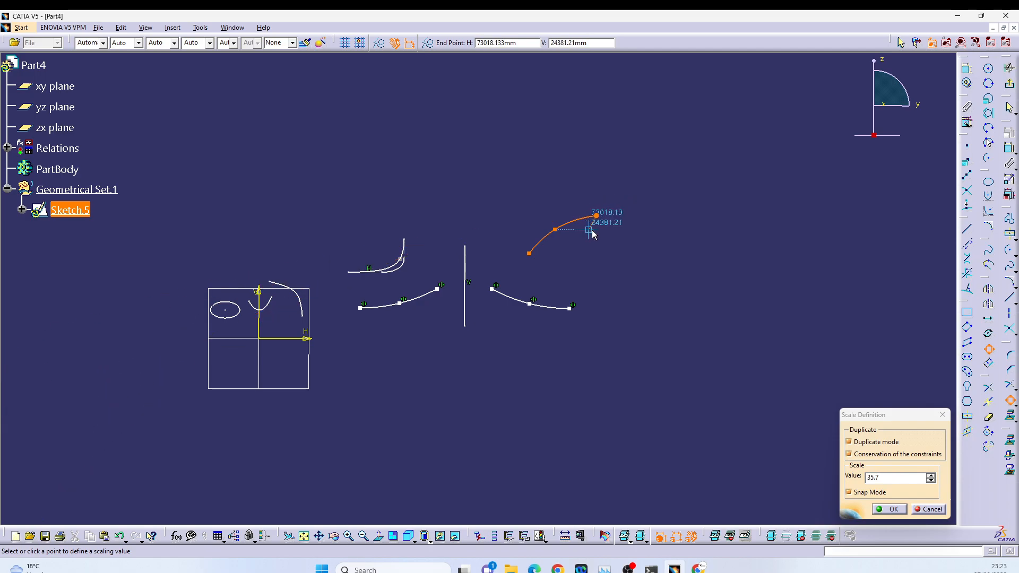
click(620, 208)
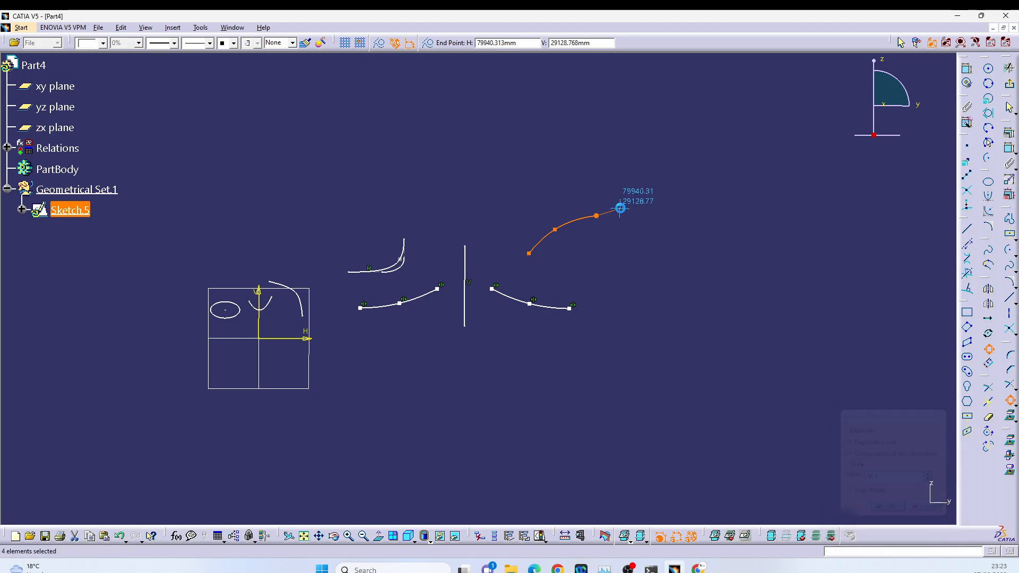
Offset the vertical line about 2268 mm to the right and create another offset copy on its left side.
click(988, 363)
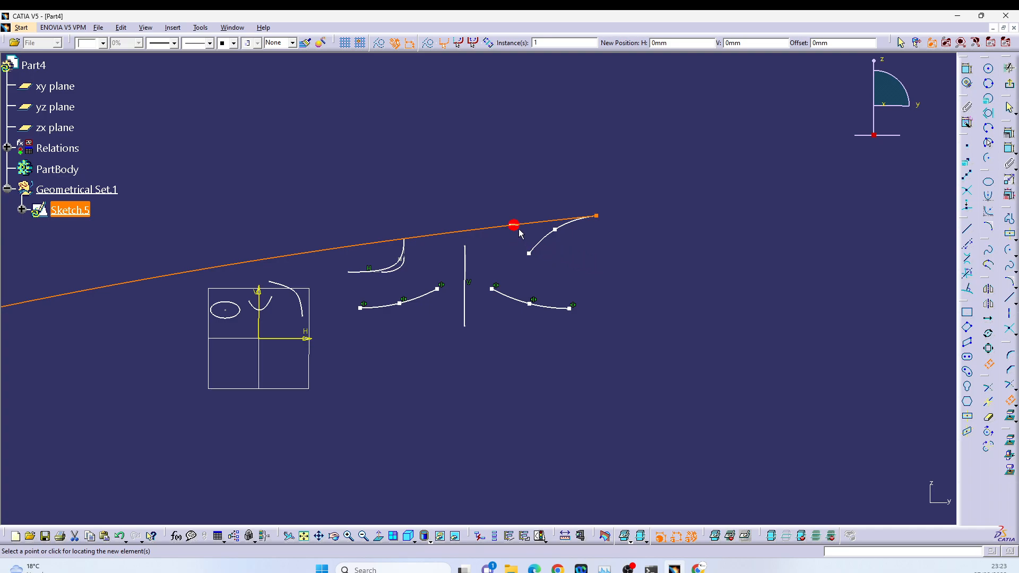
key(Escape)
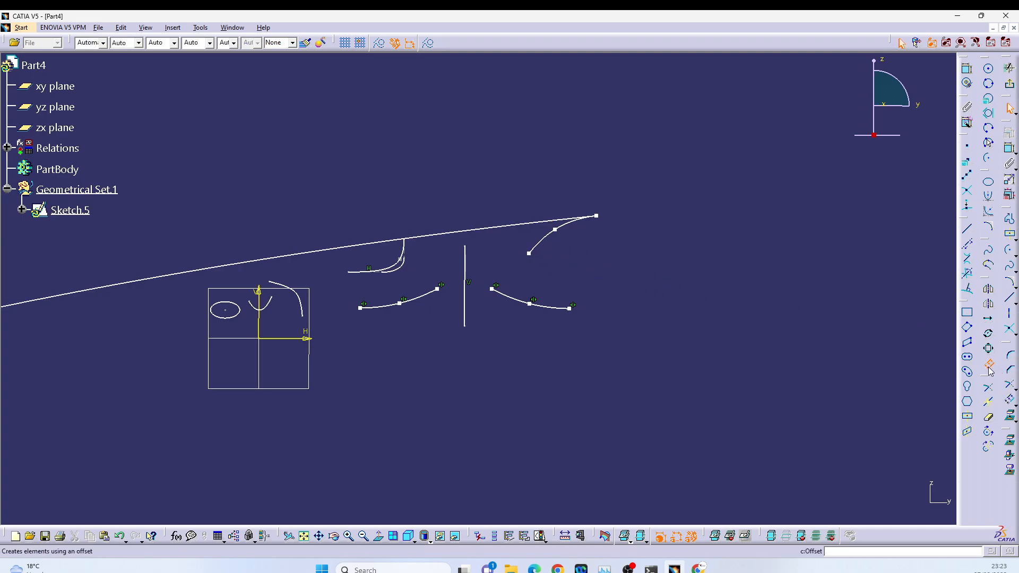
mouse_move(444, 334)
middle_down()
mouse_move(523, 324)
mouse_move(539, 303)
middle_up()
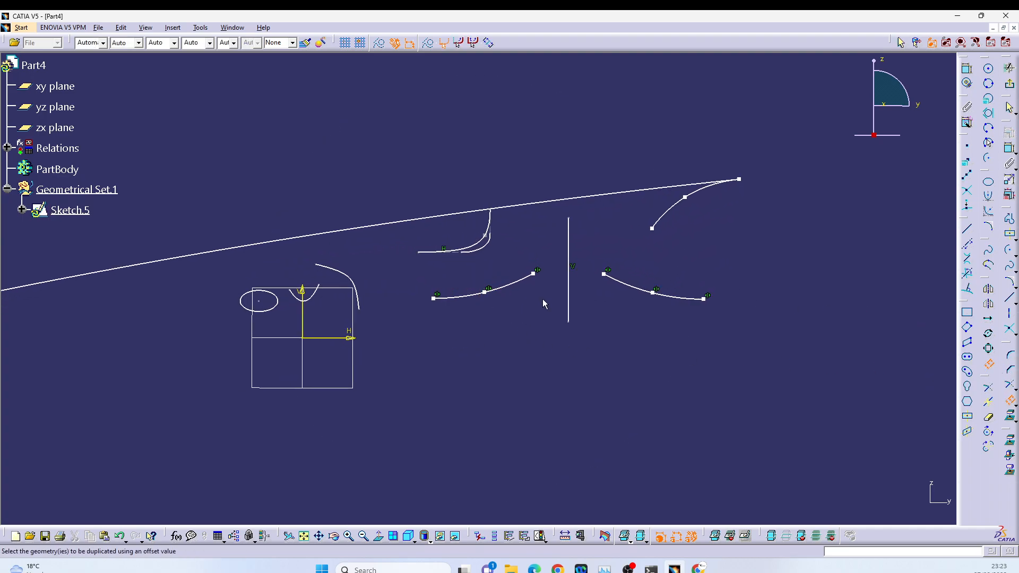
click(569, 280)
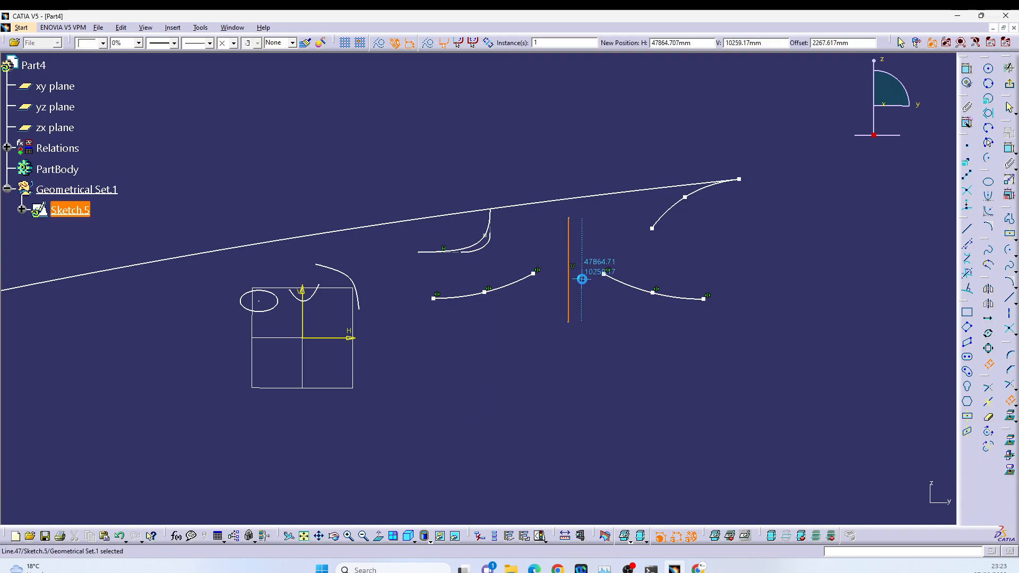
click(582, 278)
click(989, 365)
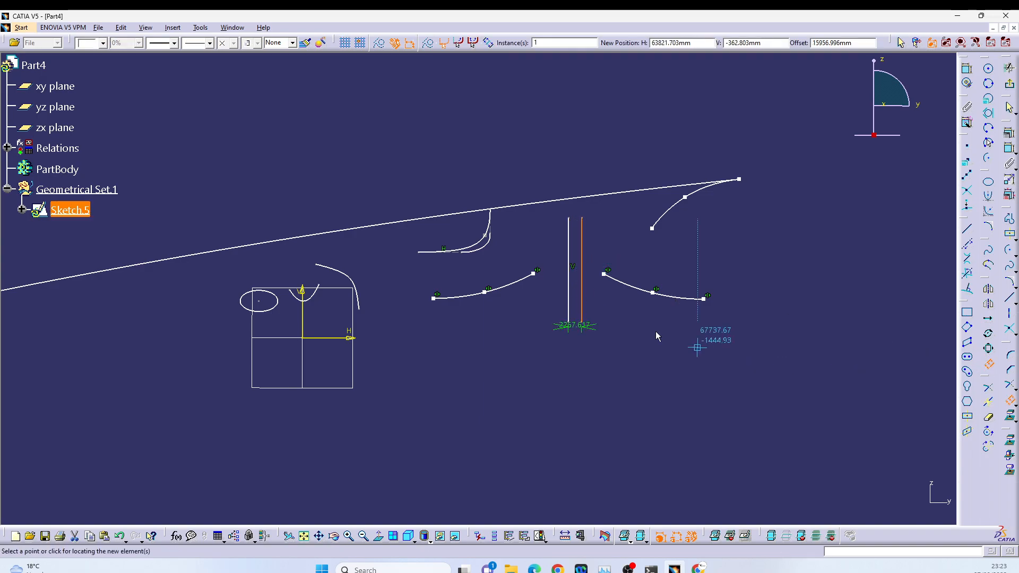
click(553, 297)
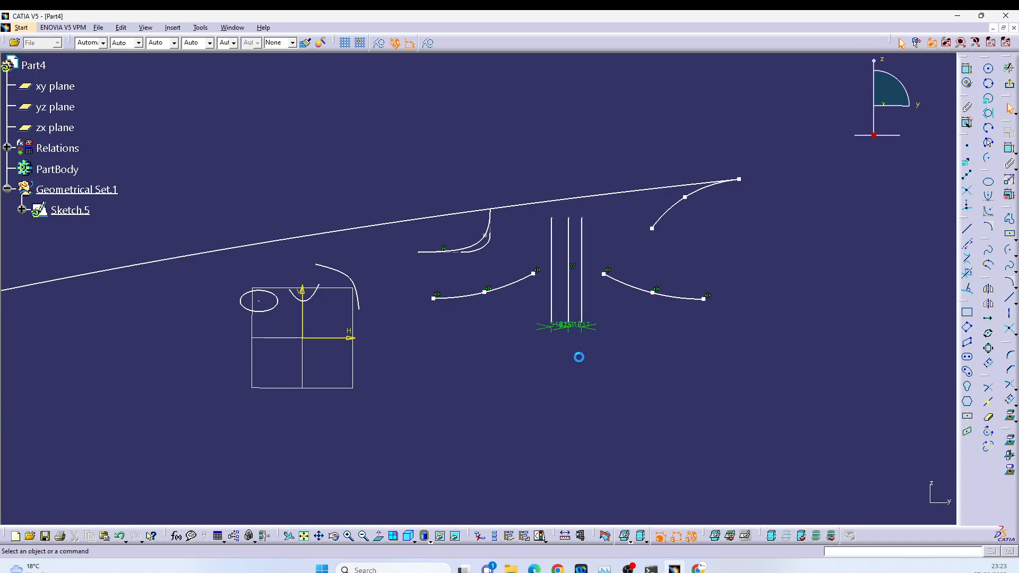
Trim the rightmost vertical line to a point below its current lower end.
mouse_move(600, 366)
middle_down()
mouse_move(567, 353)
mouse_move(584, 301)
middle_up()
click(552, 350)
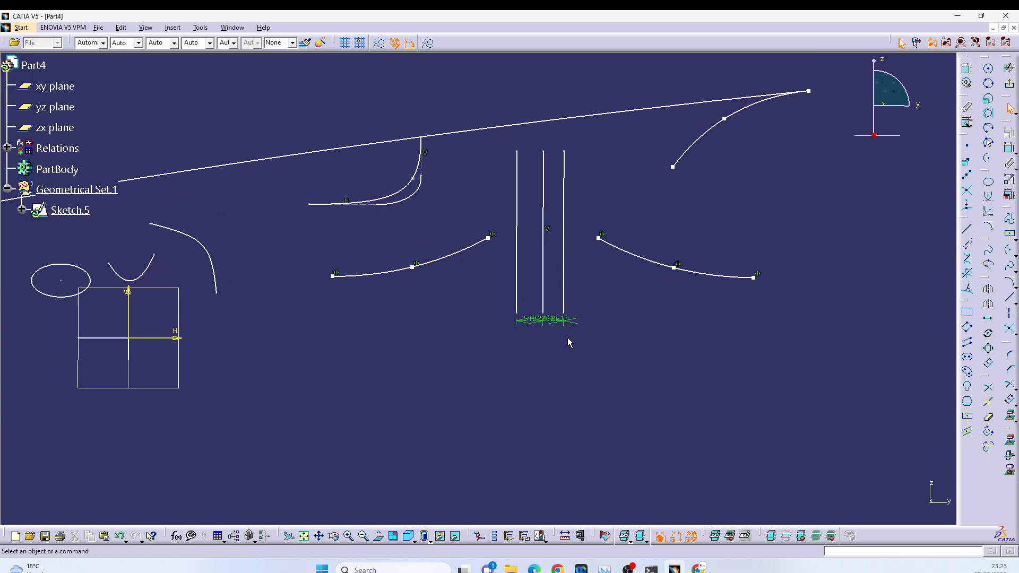
click(990, 392)
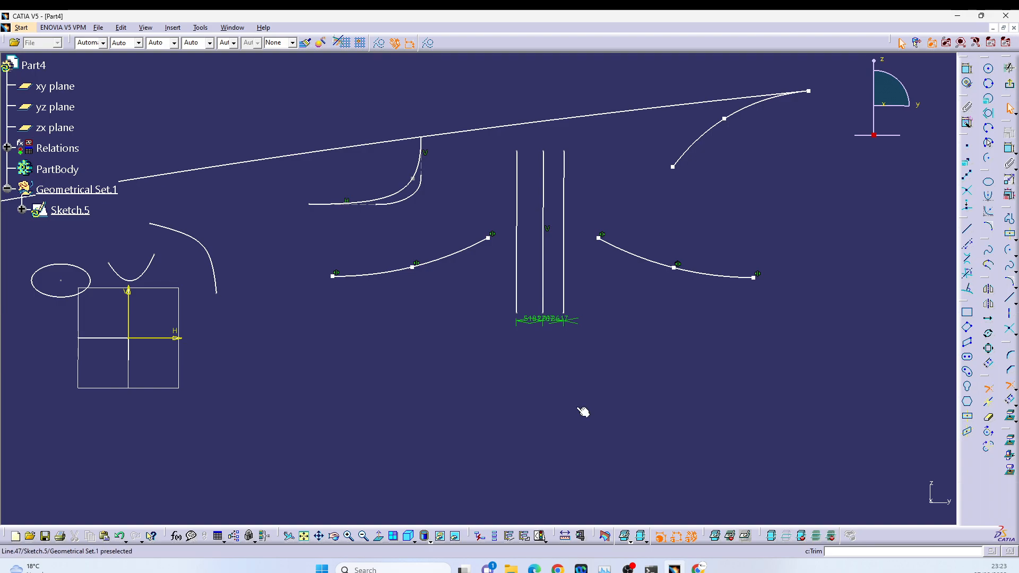
click(567, 379)
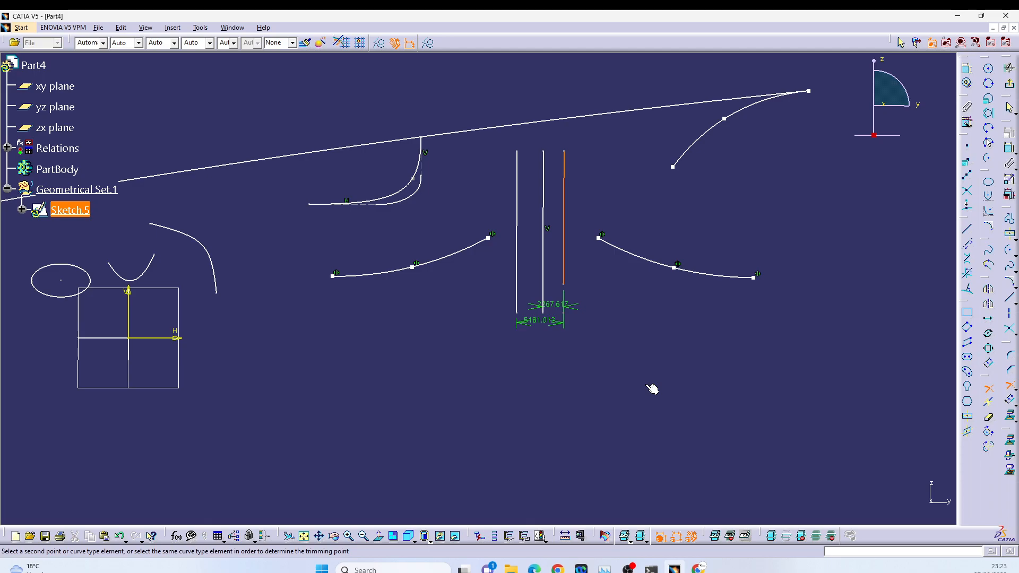
key(Escape)
Draw two crossing diagonal lines in the empty area to the right of the existing geometry.
middle_drag(649, 386, 503, 344)
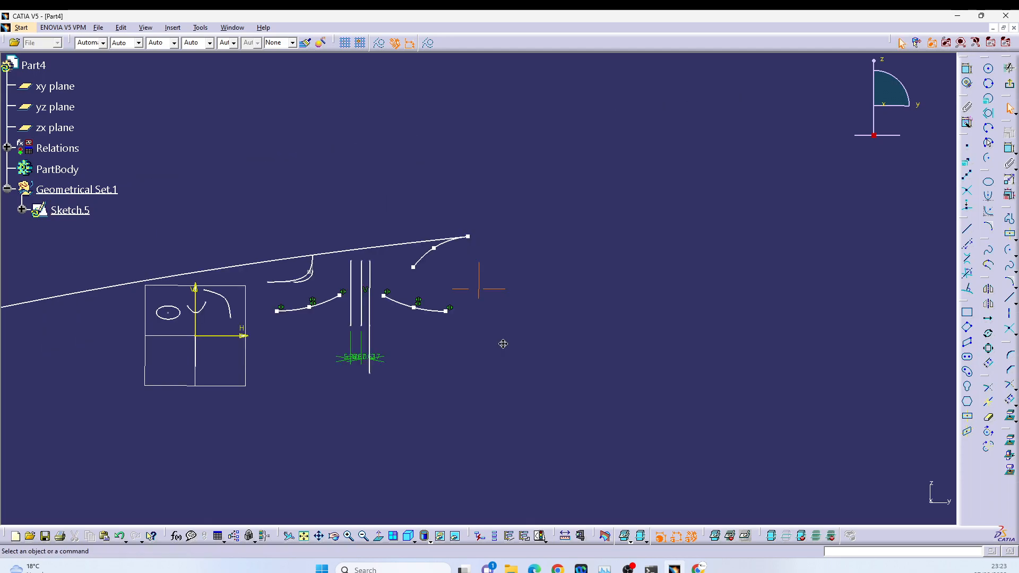
middle_drag(503, 344, 450, 352)
click(968, 229)
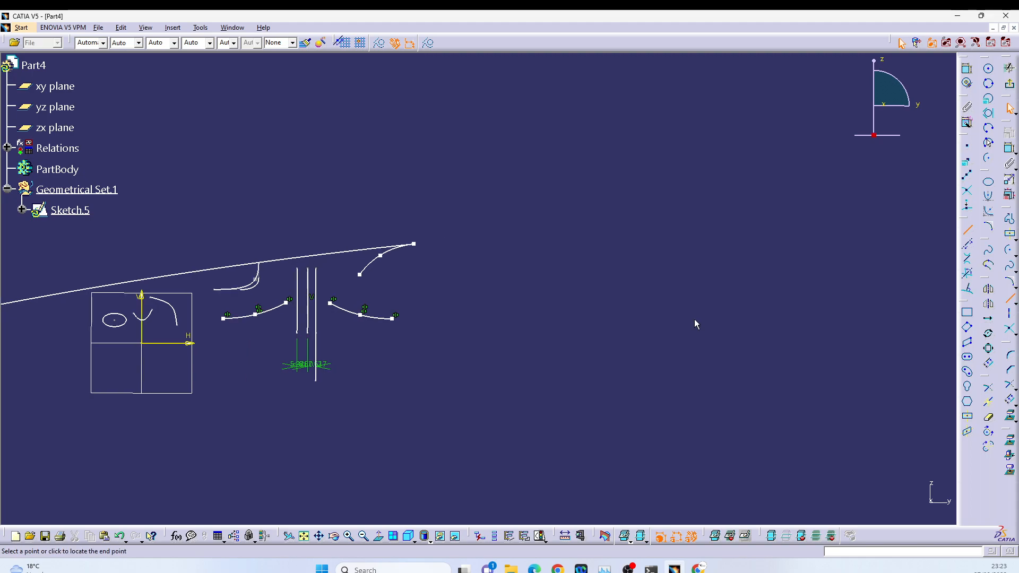
click(573, 190)
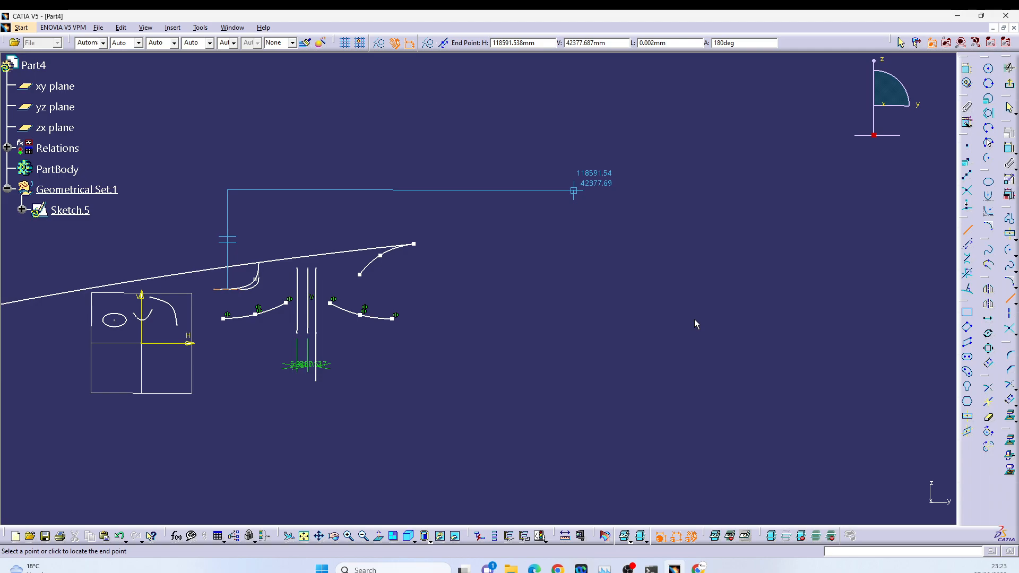
click(695, 320)
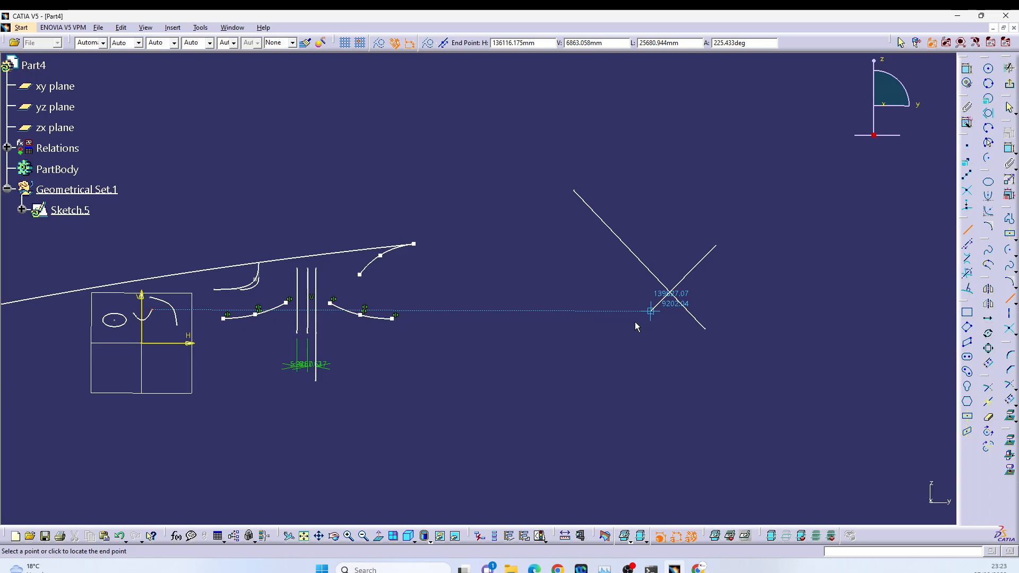
click(604, 341)
Trim the two crossing lines to a corner, keeping their right-hand halves, and undo the trim.
click(988, 391)
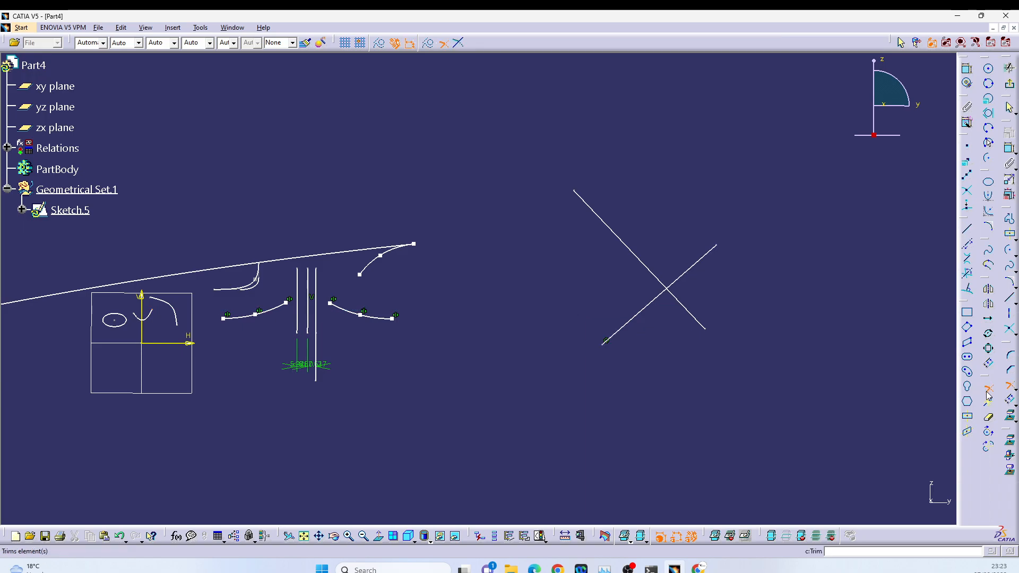
click(690, 268)
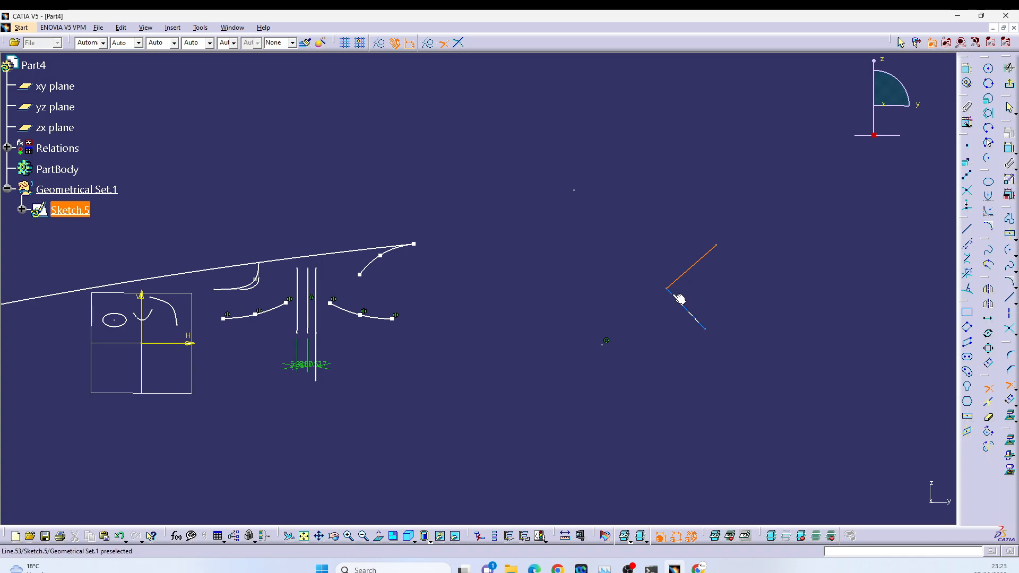
click(680, 300)
key(ctrl+z)
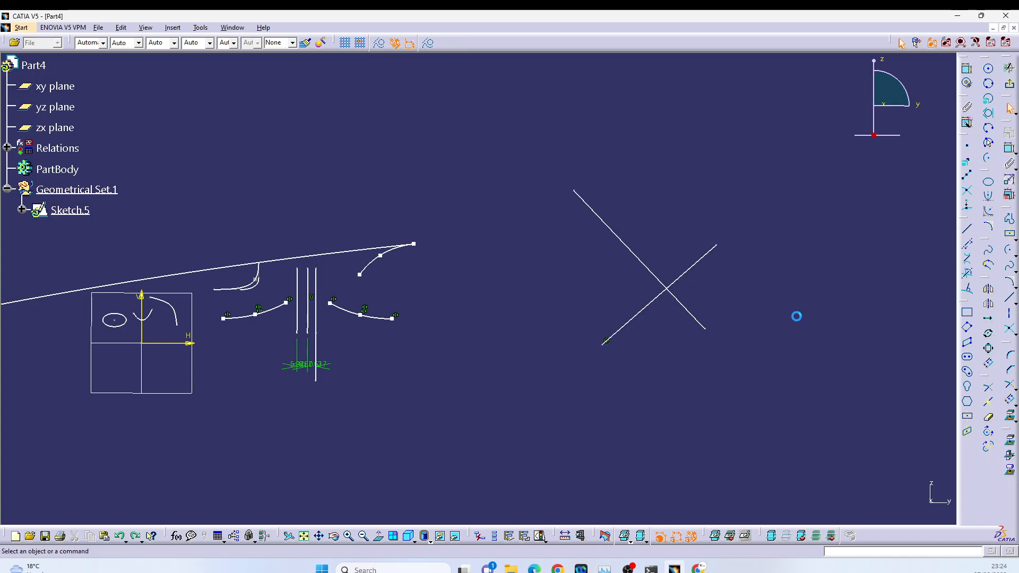
Break the rising diagonal line at its intersection with the falling line and check the separate segments.
click(989, 402)
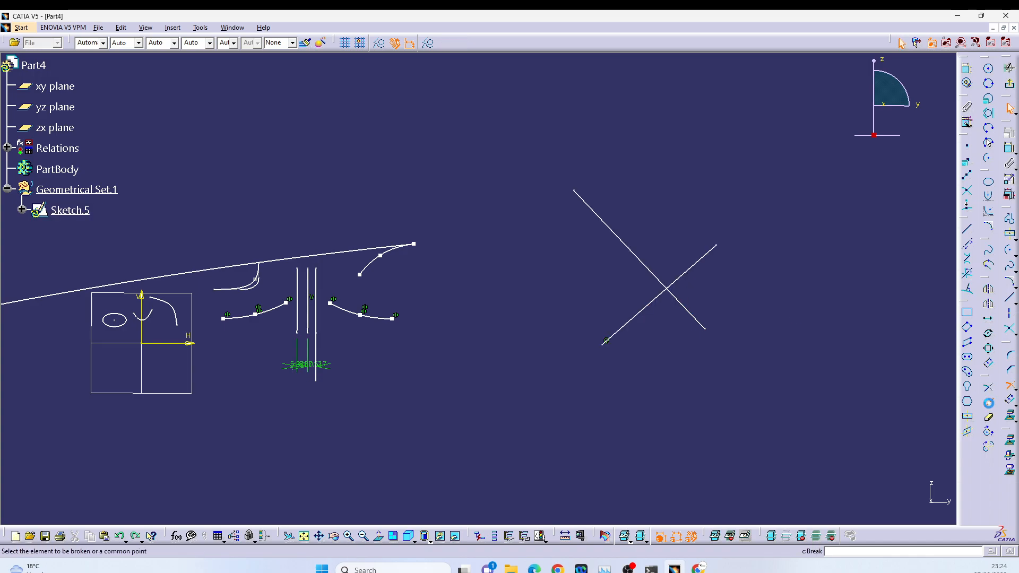
click(675, 293)
click(681, 302)
click(682, 278)
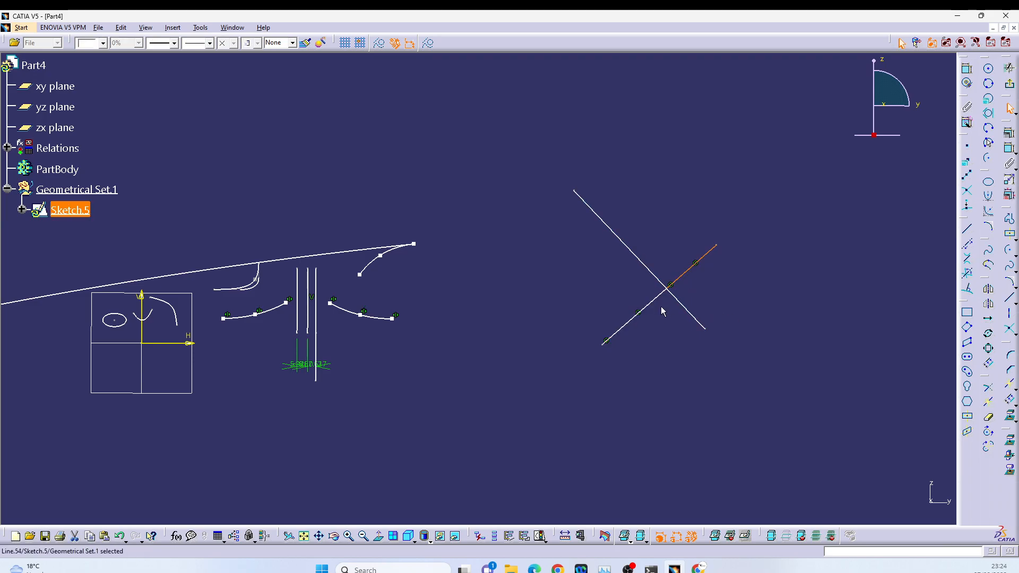
click(660, 294)
click(688, 275)
click(668, 299)
click(766, 326)
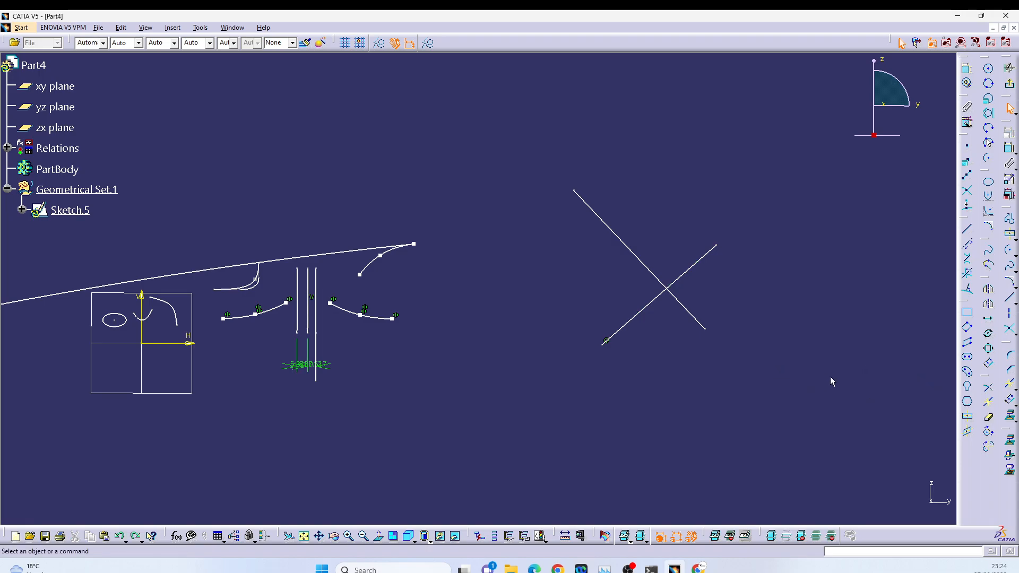
Quick Trim the upper half of each crossing line in turn, undoing each trim.
click(988, 417)
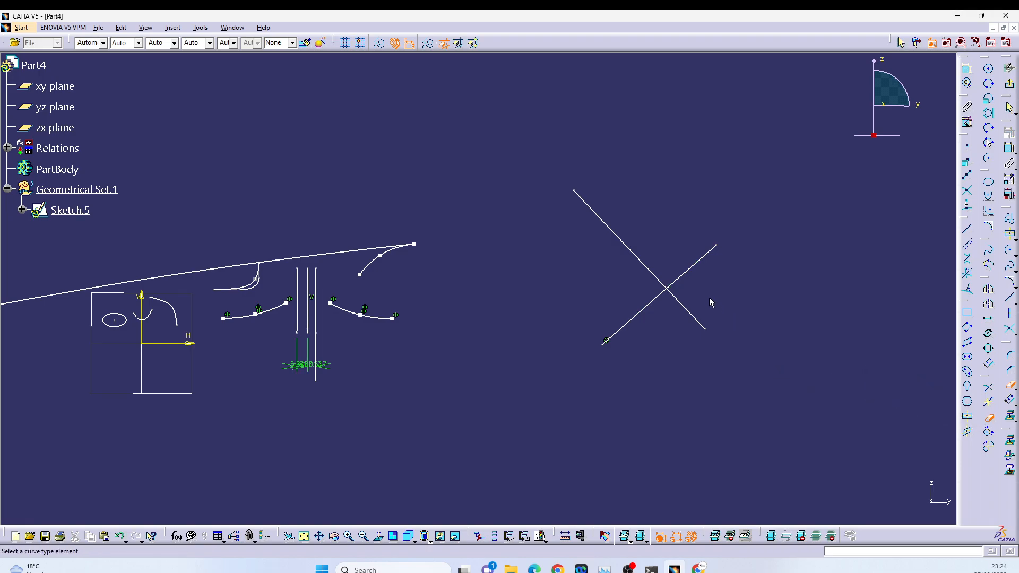
click(687, 269)
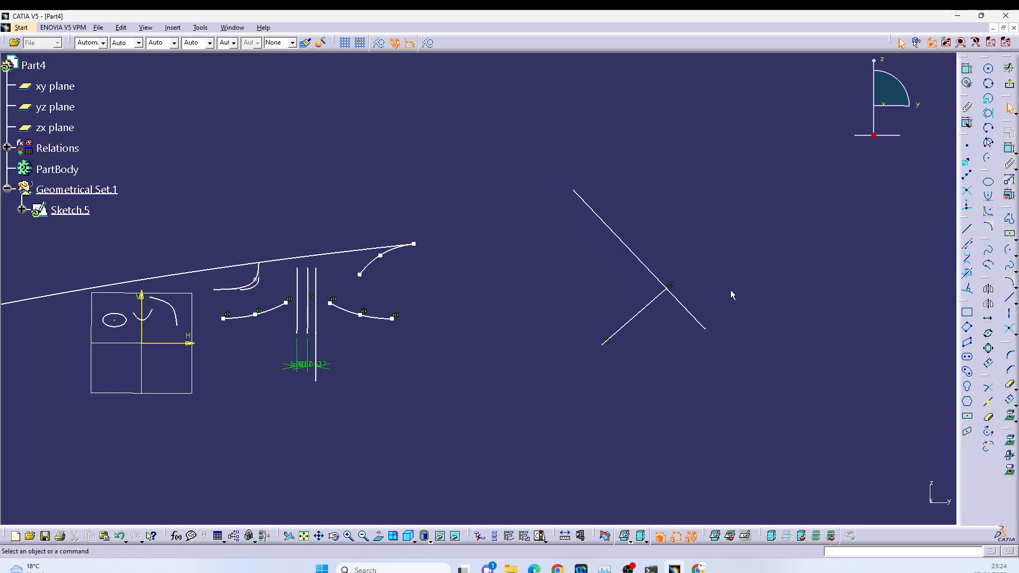
key(ctrl+z)
click(989, 417)
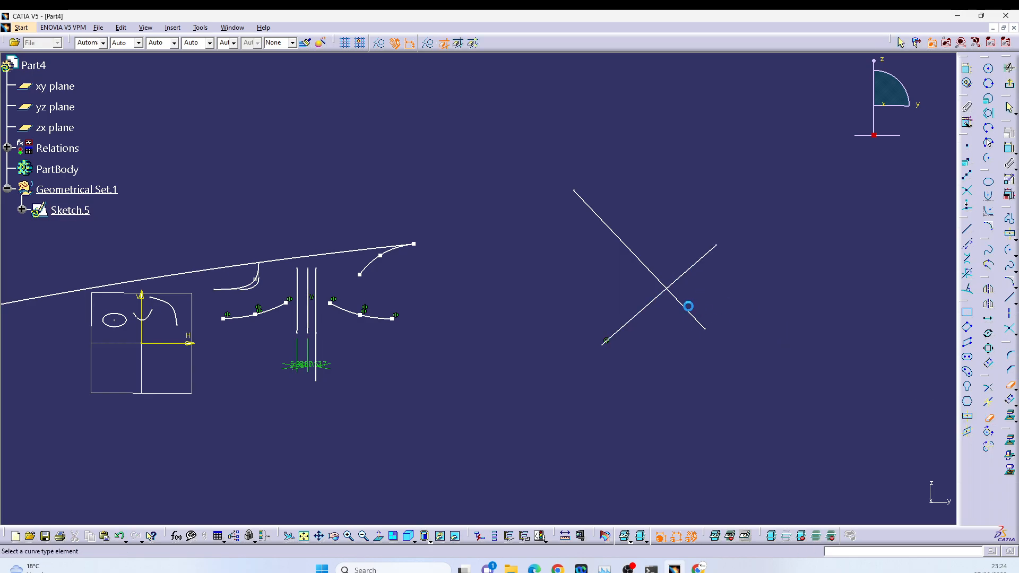
click(664, 285)
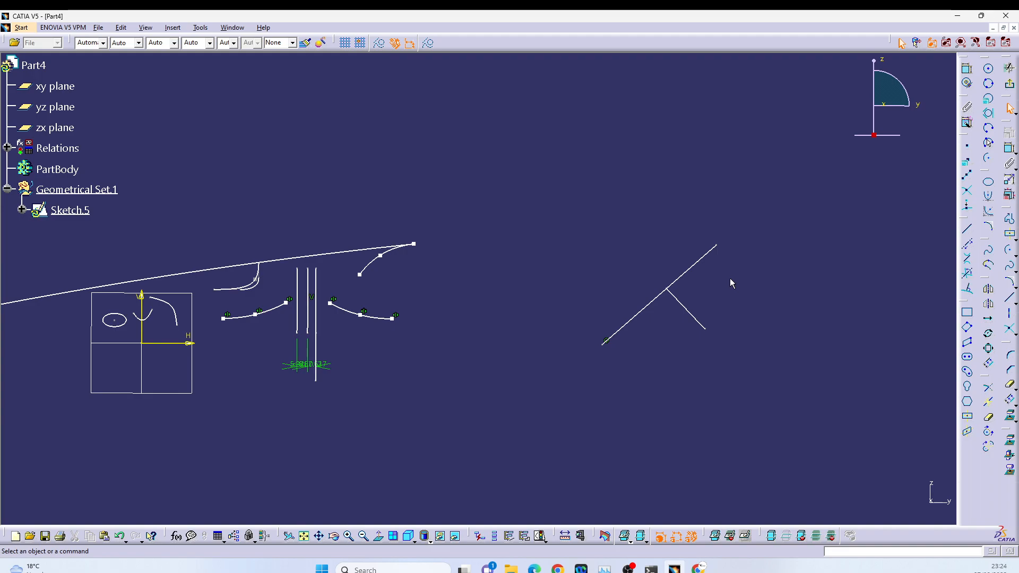
key(ctrl+z)
Draw a three-point arc with a radius of about 41430 mm above and left of the crossing lines.
middle_drag(444, 282, 455, 288)
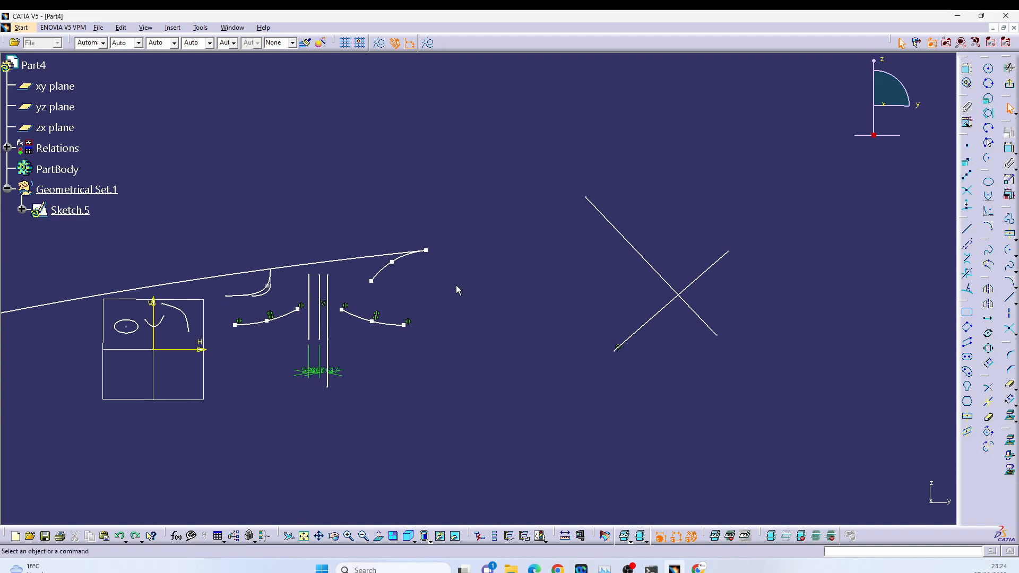
click(988, 127)
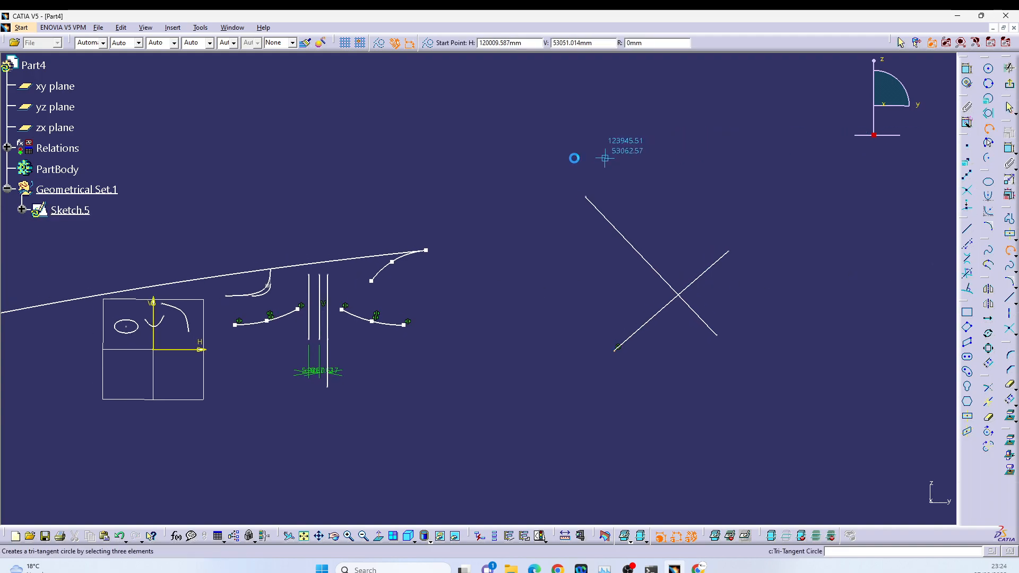
click(412, 172)
click(547, 113)
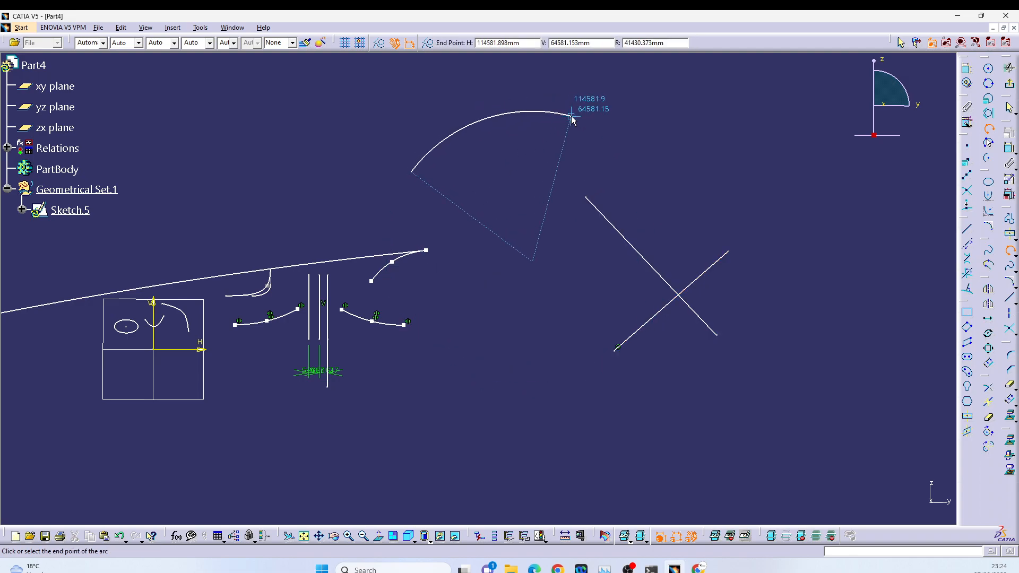
click(577, 119)
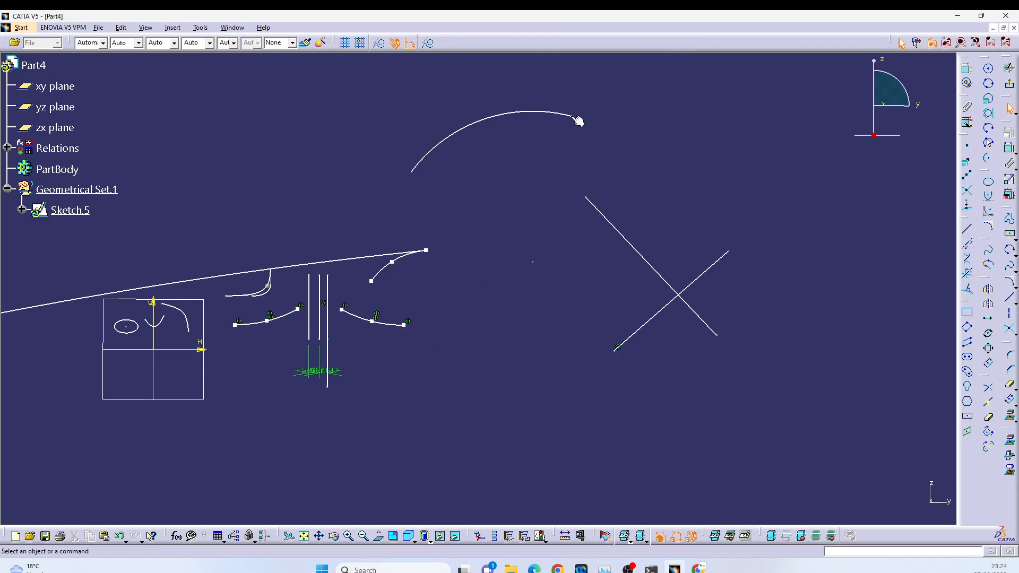
Close the arc into a full circle and undo the closure.
click(990, 436)
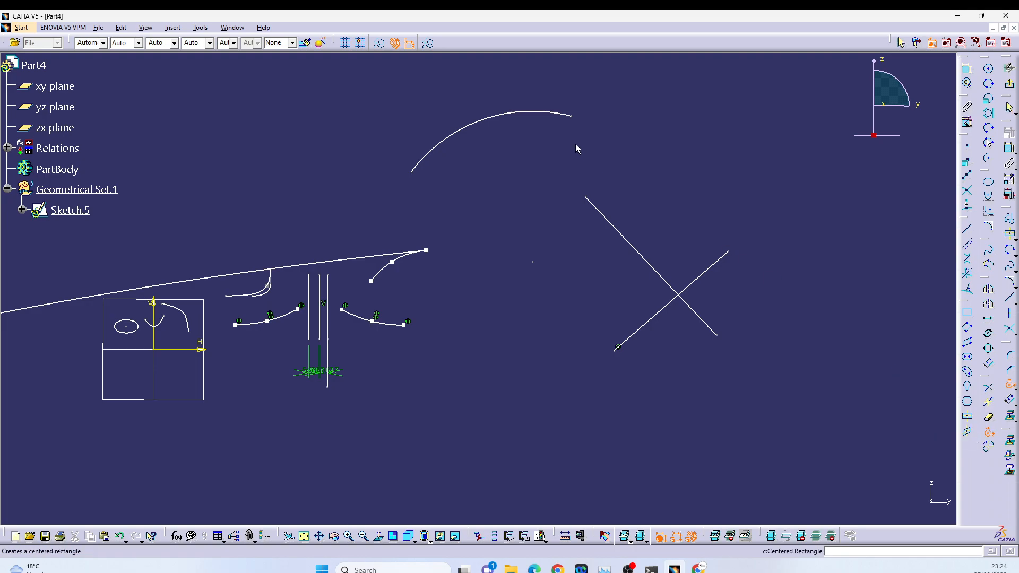
click(538, 112)
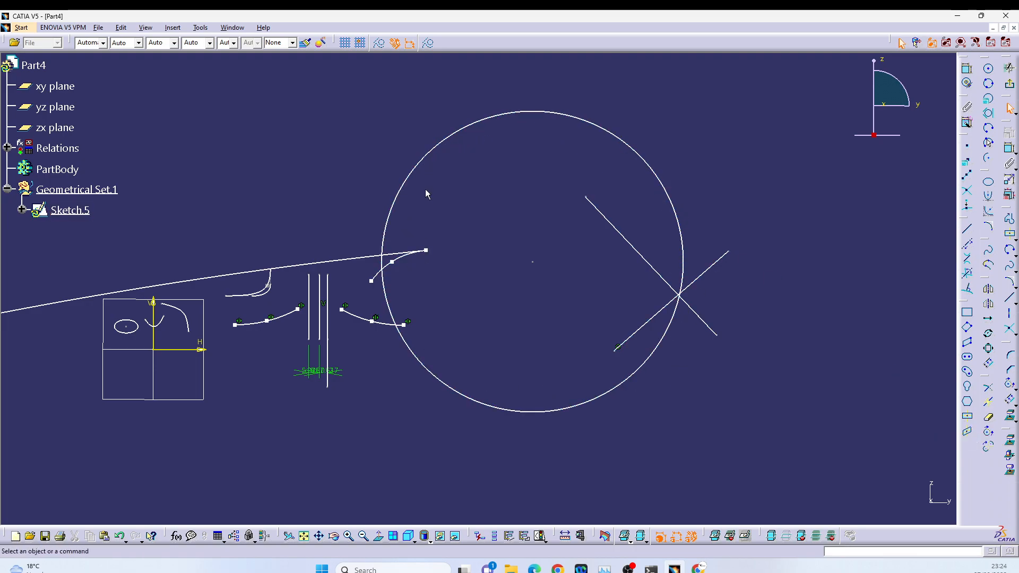
key(ctrl+z)
Replace the arc with its complementary arc.
middle_drag(688, 187, 657, 216)
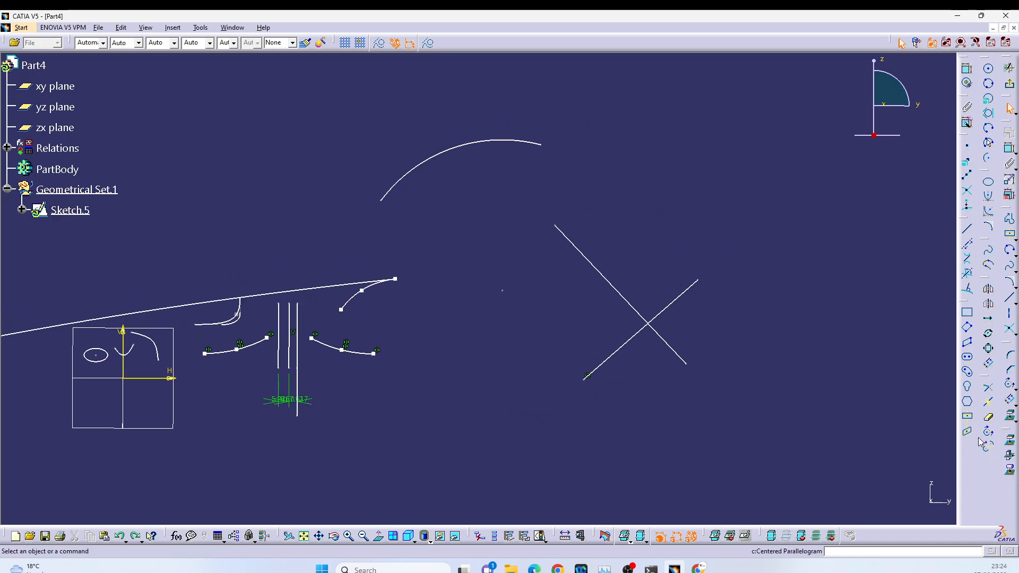
key(ctrl+y)
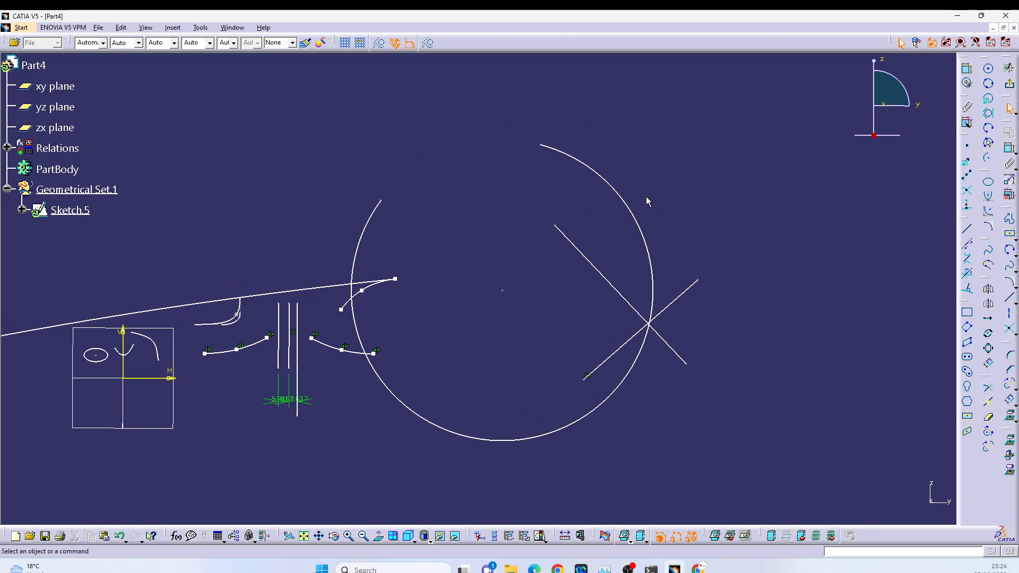
Delete all the practice geometry from the sketch.
mouse_move(712, 221)
middle_down()
mouse_move(715, 291)
mouse_move(578, 306)
mouse_move(594, 313)
middle_up()
drag(640, 431, 165, 164)
key(Delete)
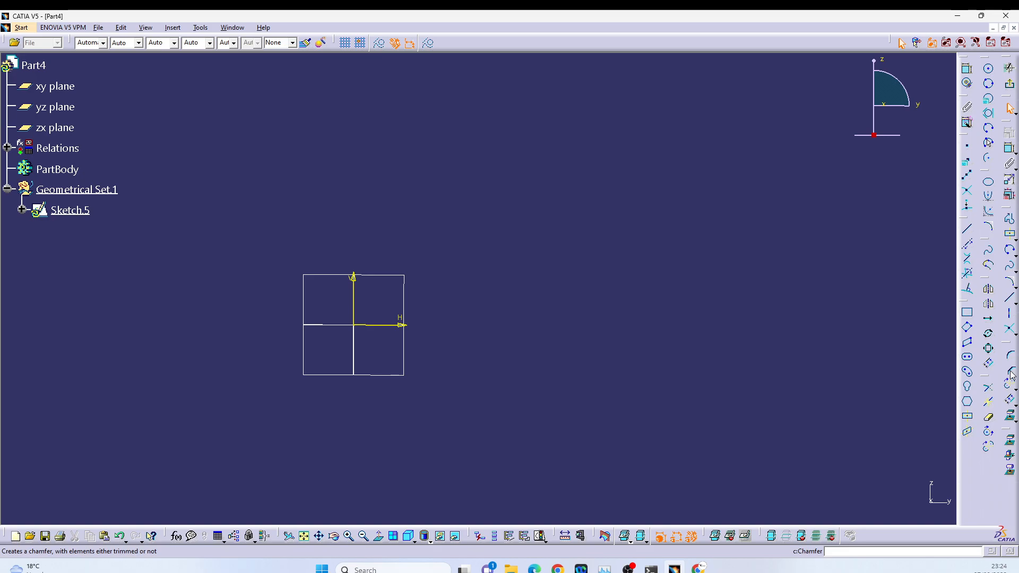
Draw a nearly horizontal line above the axes and a vertical line crossing it near its right end.
click(968, 229)
click(385, 186)
click(561, 183)
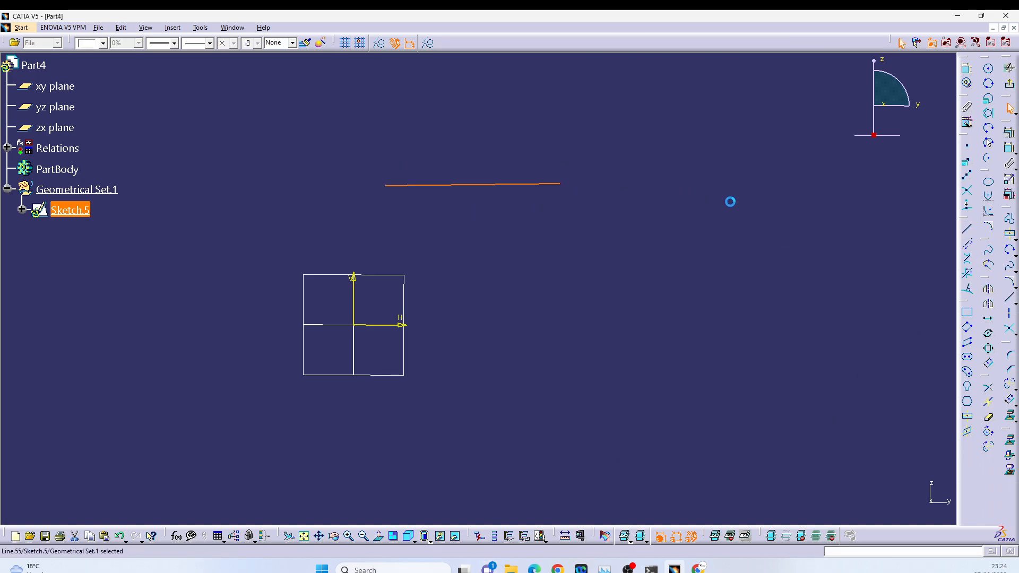
click(967, 230)
click(538, 166)
click(537, 289)
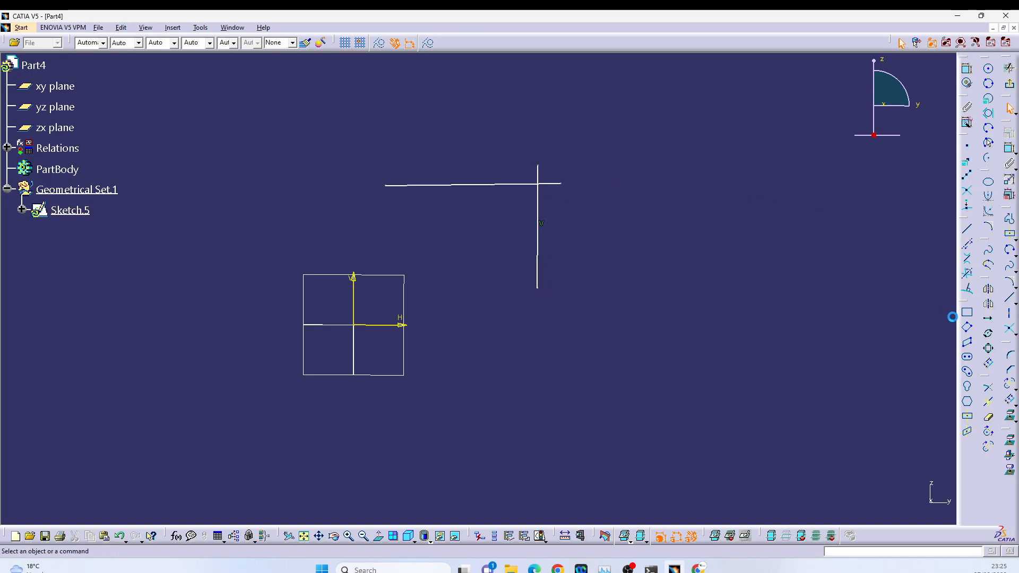
Round the intersection of the two lines with a trimmed corner of about 28435 mm radius and undo it.
click(1011, 355)
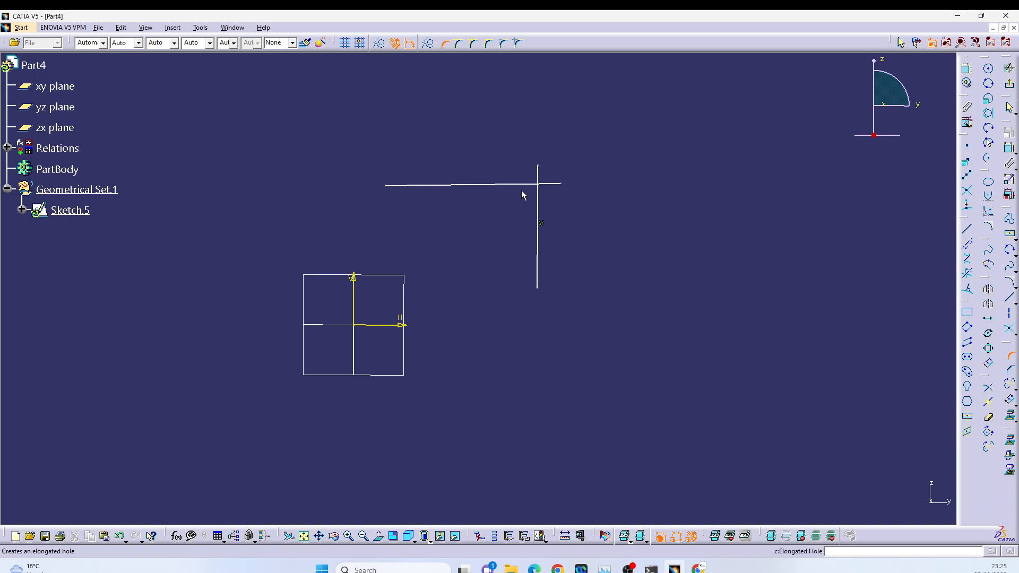
click(529, 186)
click(538, 201)
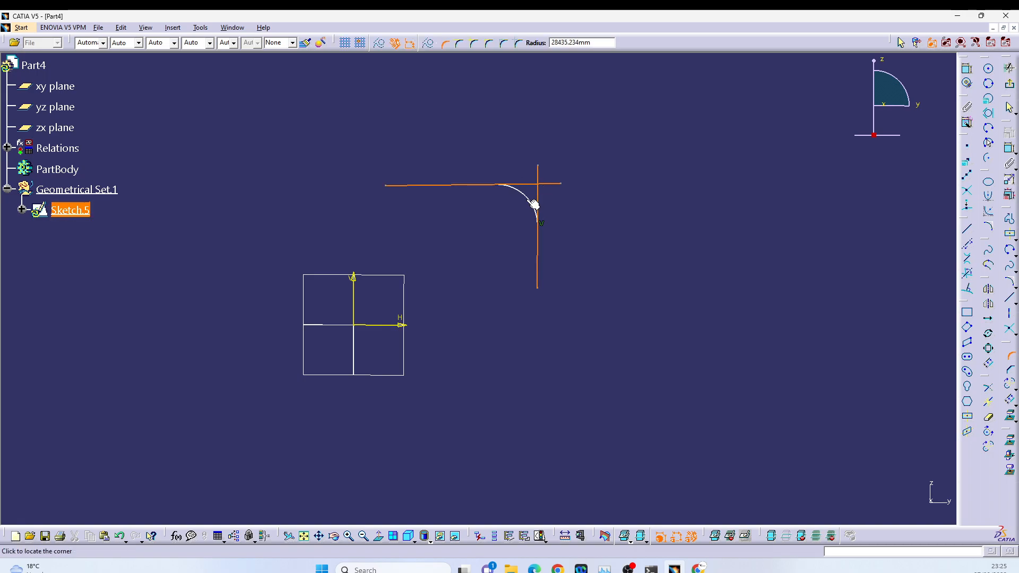
click(527, 202)
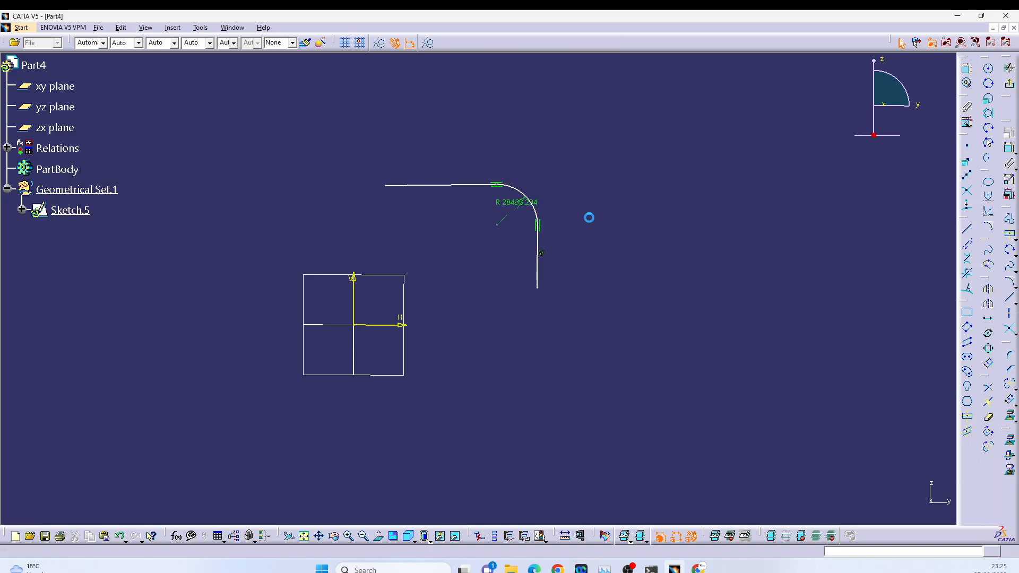
key(ctrl+z)
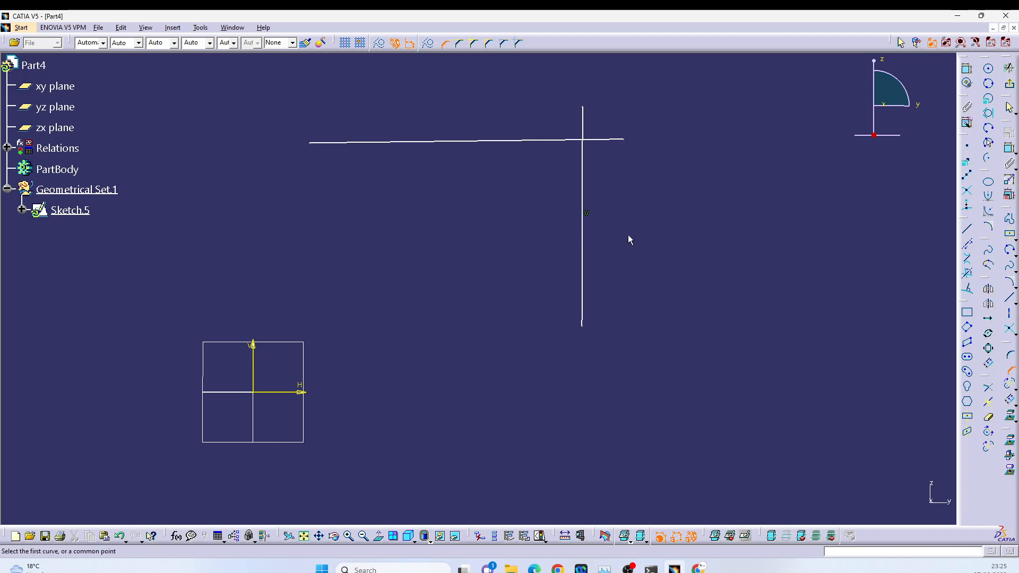
Chamfer the intersection of the vertical and horizontal lines, about 17175 mm long at about 45.4 degrees, trimming both lines.
click(581, 176)
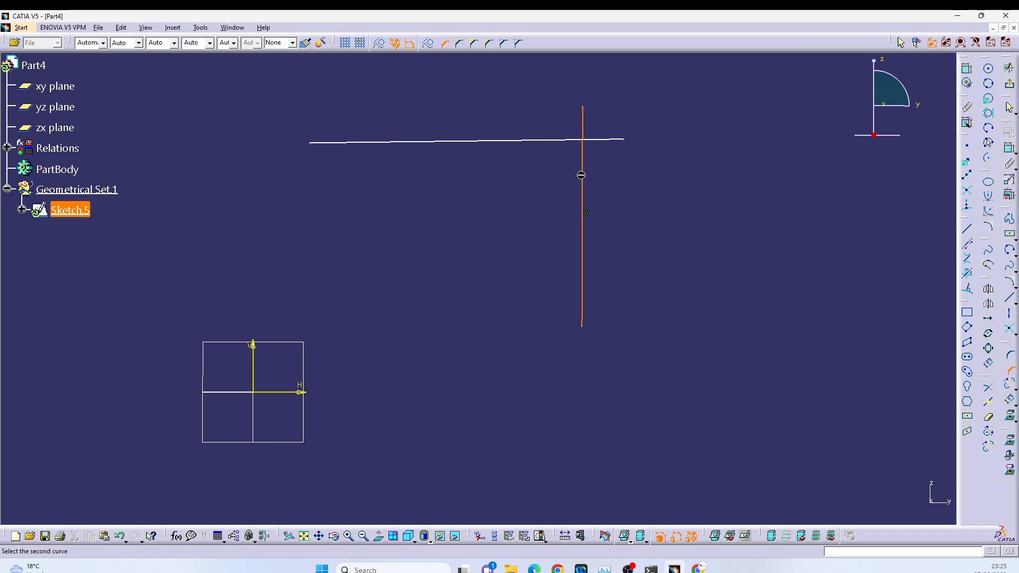
click(550, 141)
click(564, 152)
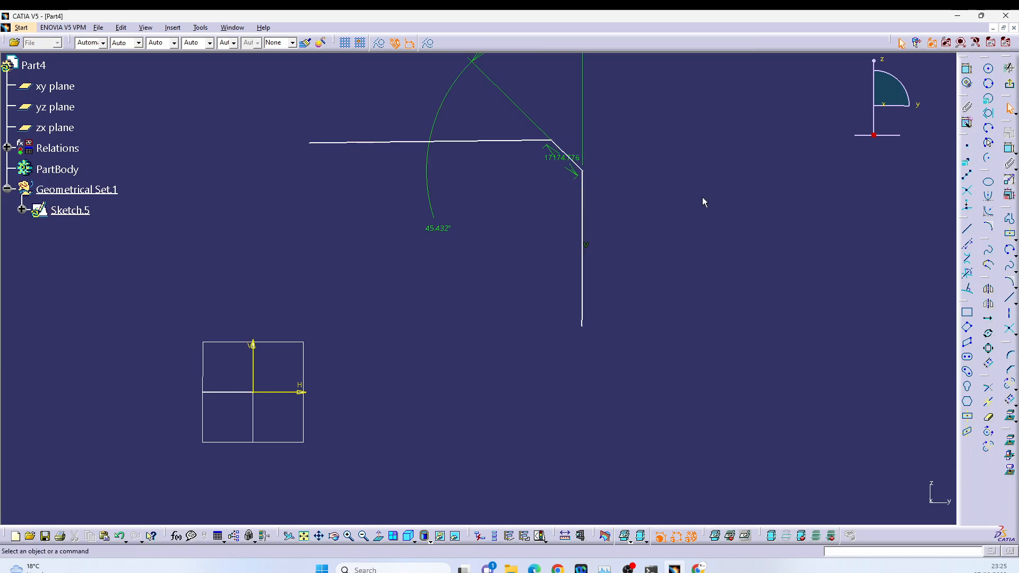
middle_drag(646, 193, 622, 287)
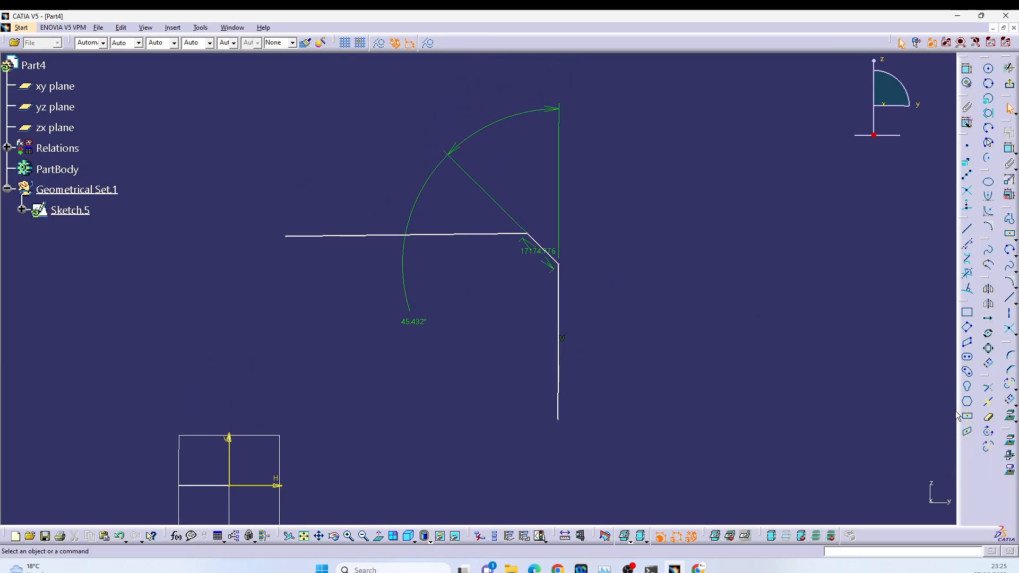
Leave the sketch with the chamfered lines and return to the 3D part environment.
middle_drag(881, 363, 843, 378)
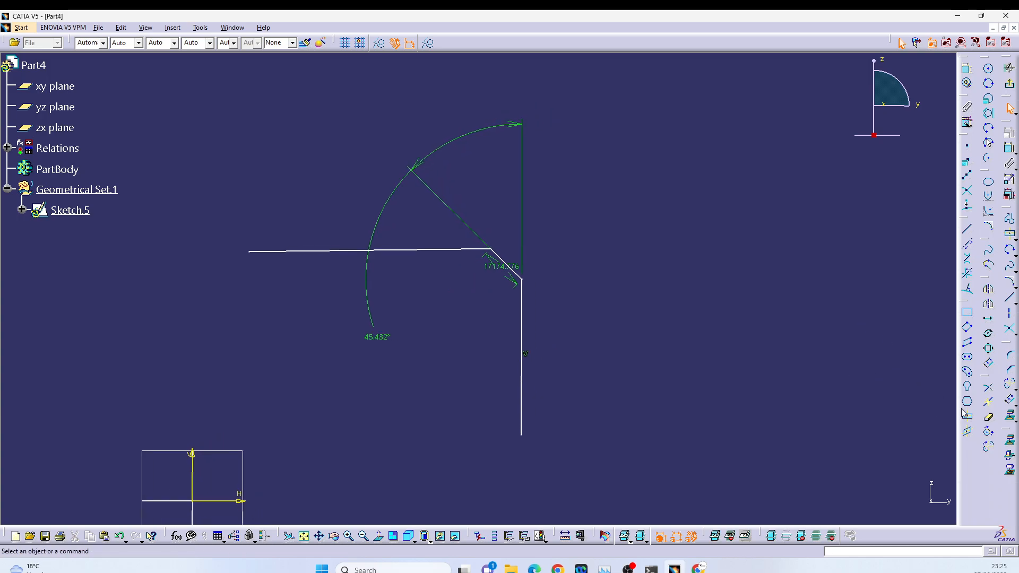
click(1009, 84)
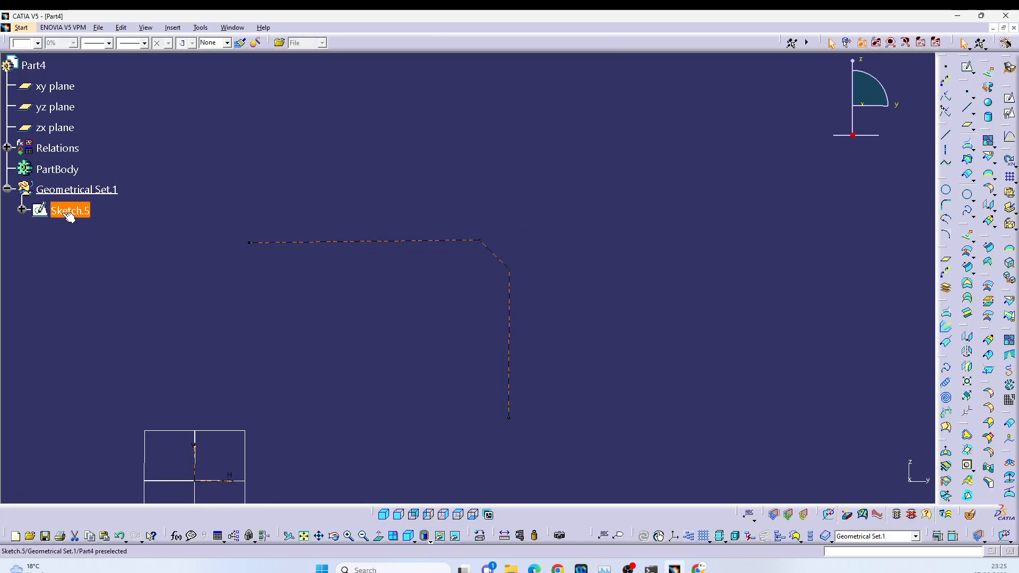
middle_drag(544, 301, 552, 346)
click(552, 347)
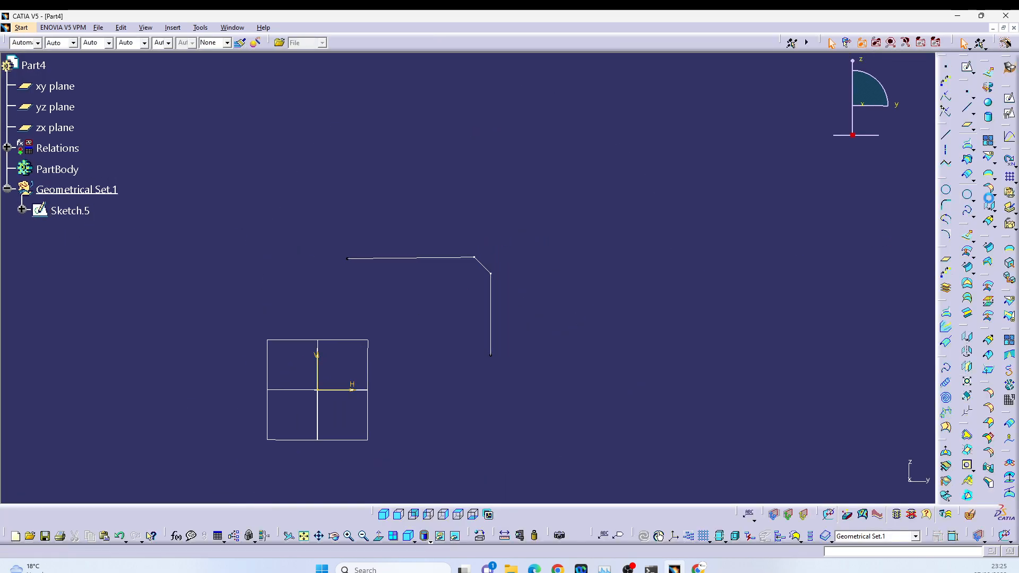
Begin a point-to-point 3D line, creating its first point on the yz plane at about H 220806 mm, V 39713 mm.
click(948, 131)
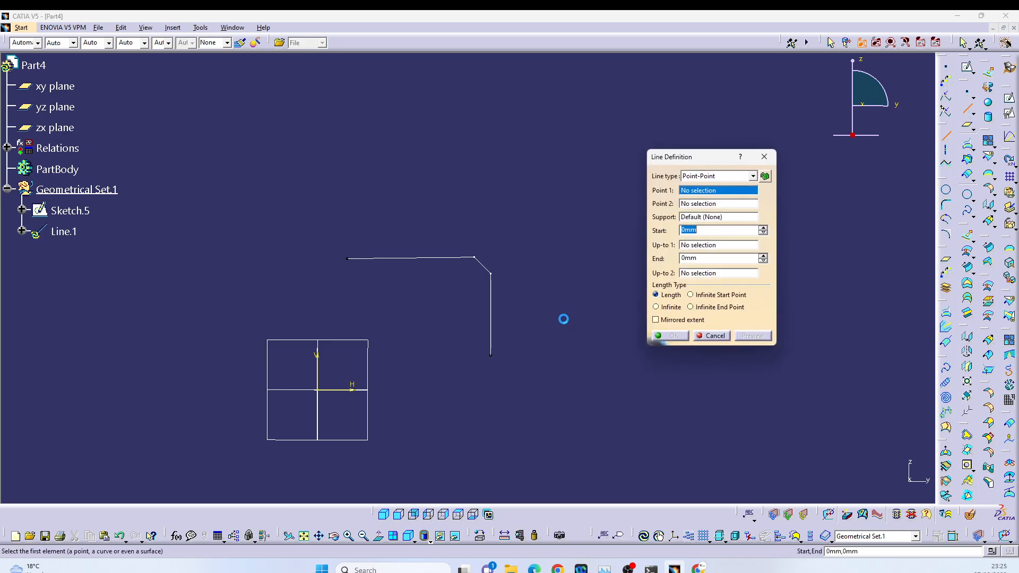
right_click(721, 191)
click(746, 198)
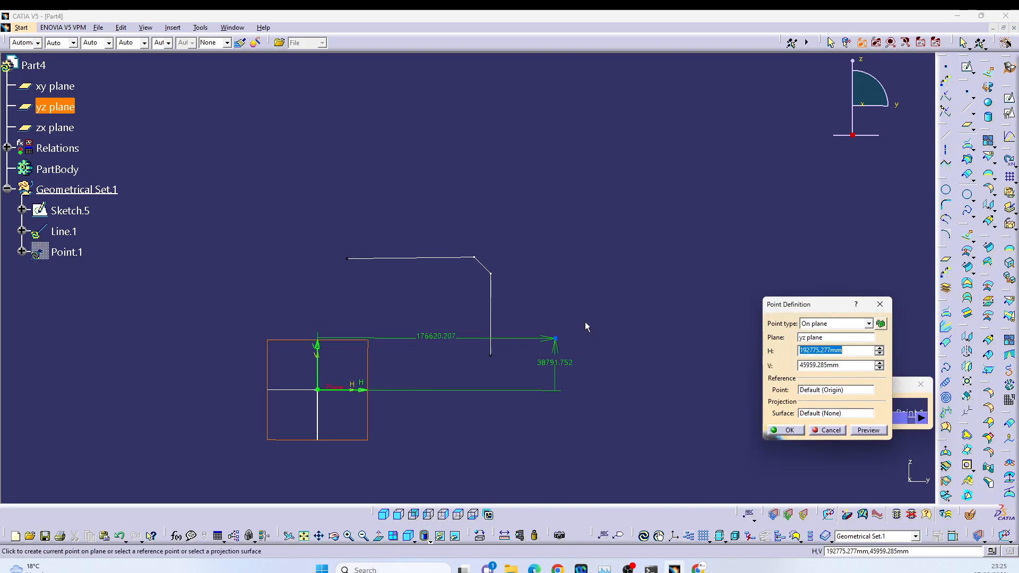
click(616, 343)
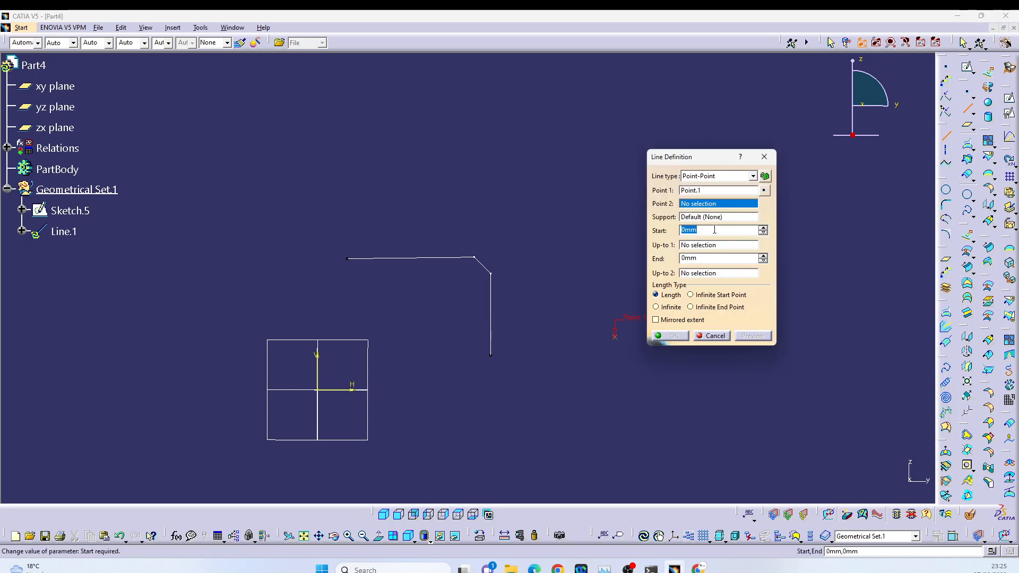
Create the line's second point on the xy plane and complete the point-to-point line.
right_click(701, 204)
click(725, 209)
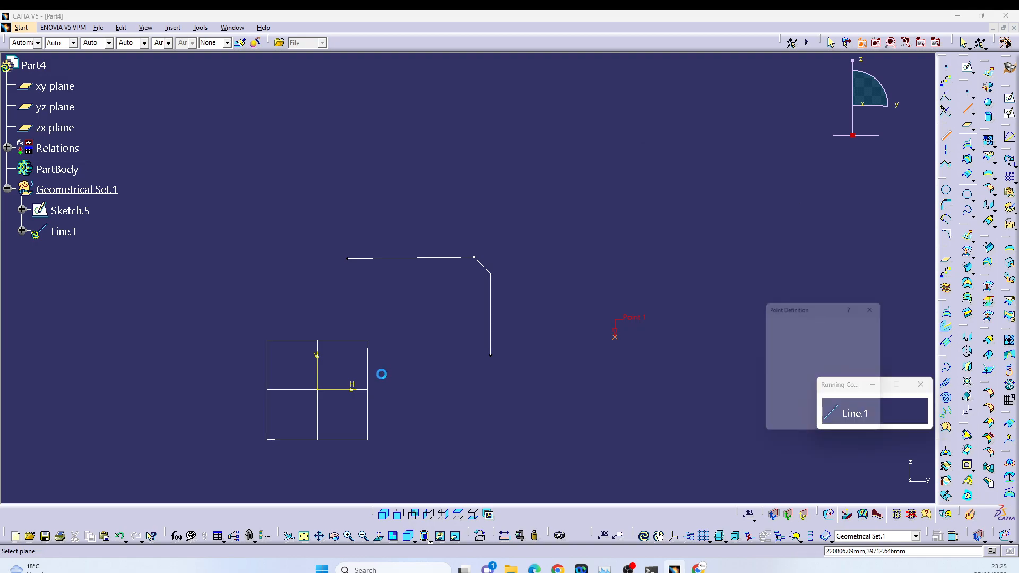
click(300, 392)
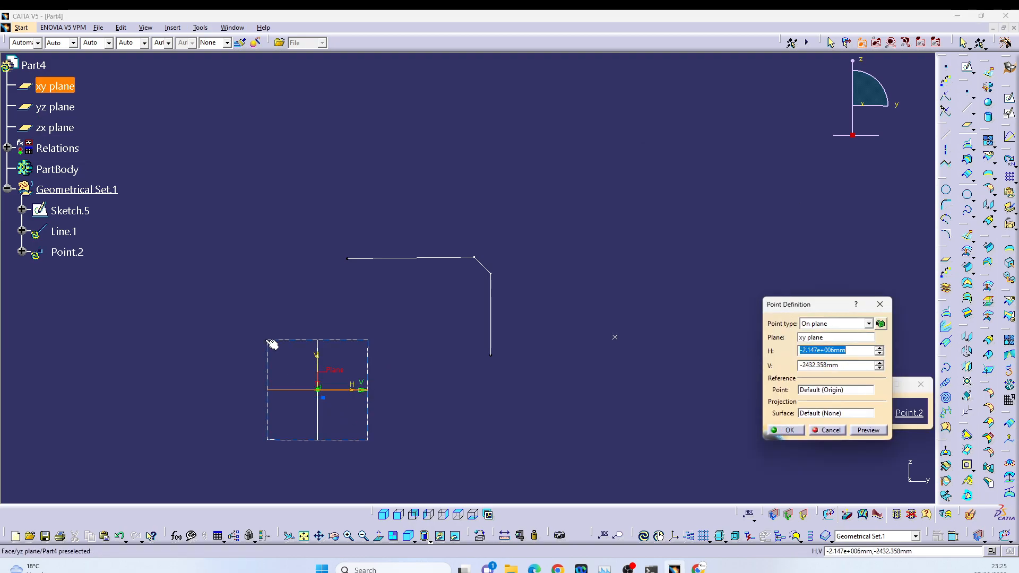
click(256, 283)
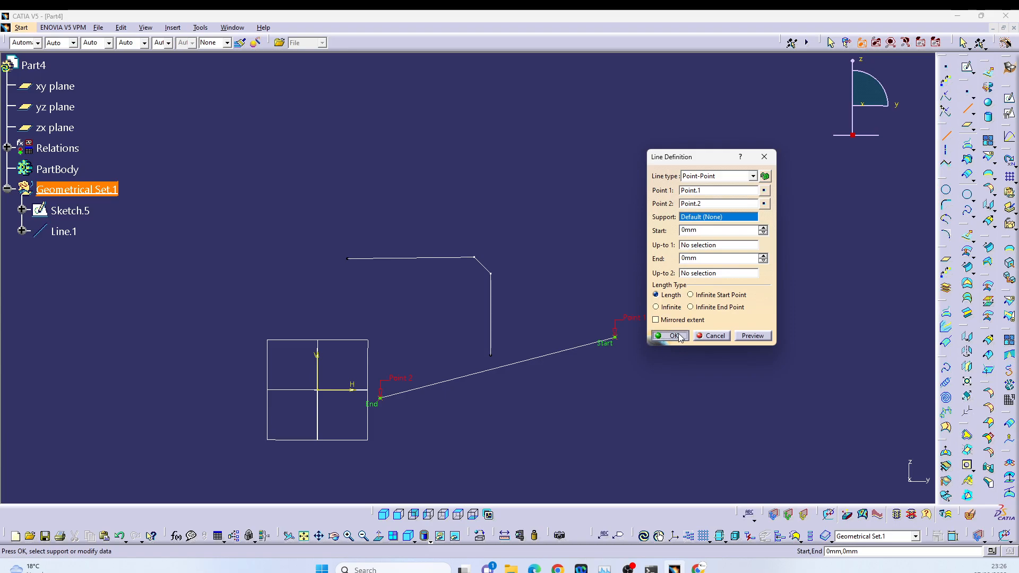
click(679, 338)
Reopen the chamfered-line sketch for editing and project the 3D line onto its sketch plane.
mouse_move(468, 348)
middle_down()
mouse_move(443, 372)
mouse_move(480, 350)
middle_up()
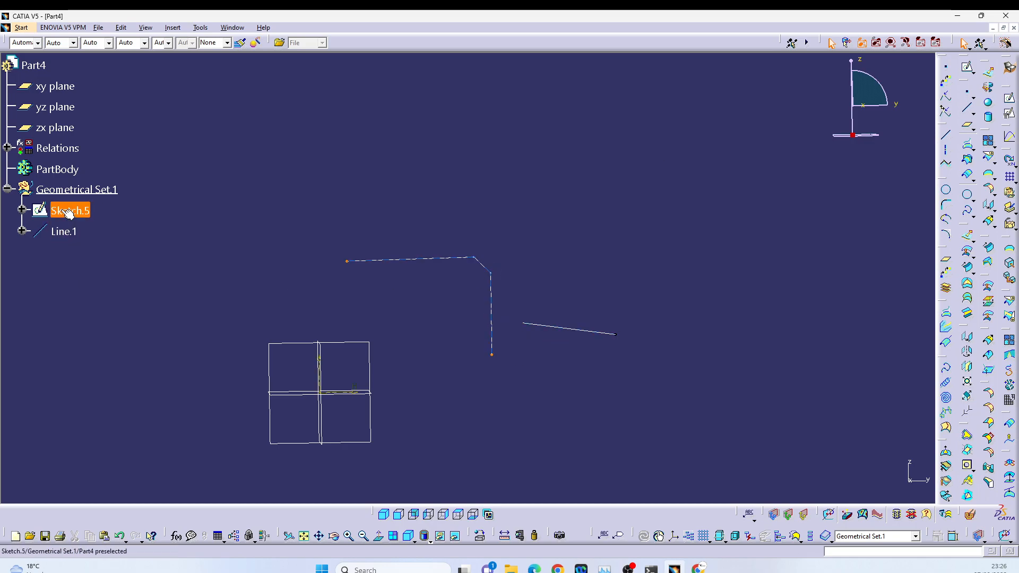
double_click(84, 213)
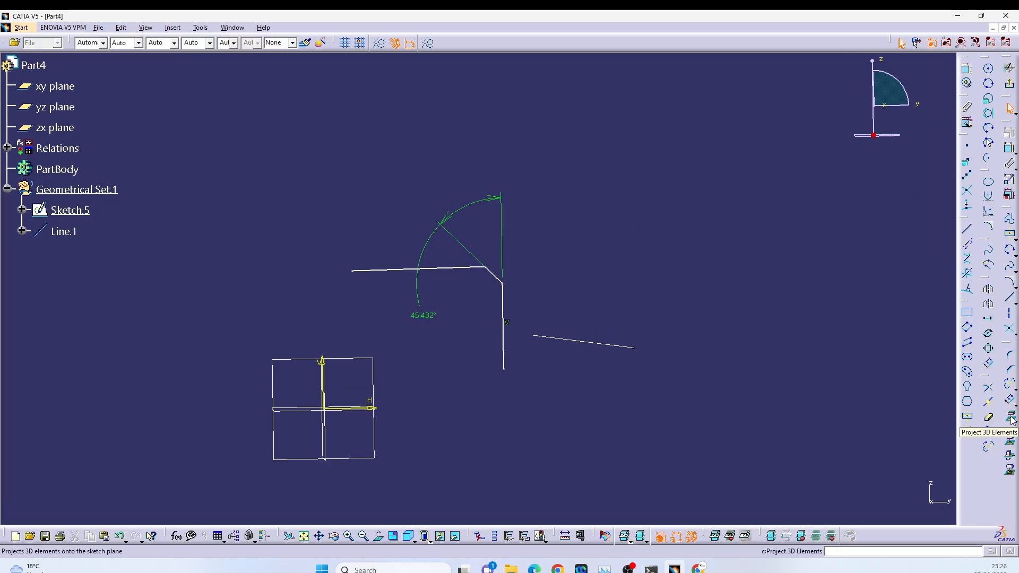
click(1011, 440)
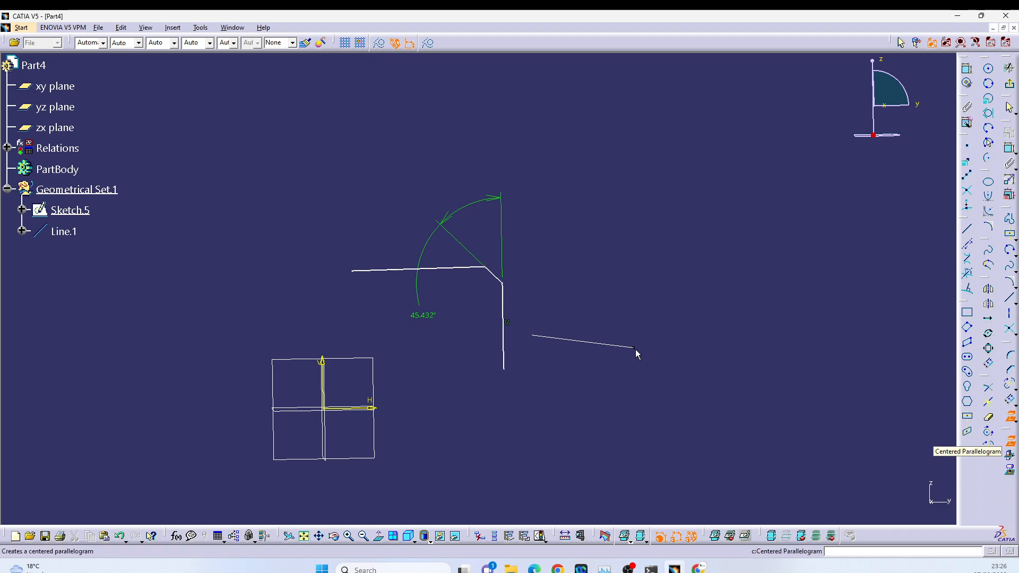
click(605, 344)
mouse_move(558, 369)
middle_down()
mouse_move(482, 341)
mouse_move(473, 366)
mouse_move(618, 322)
middle_up()
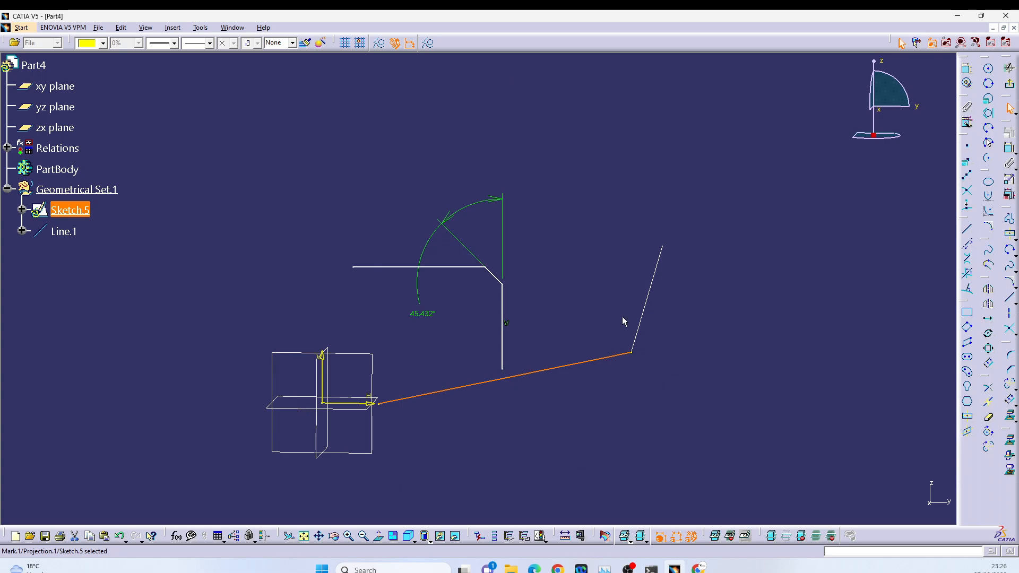
click(613, 367)
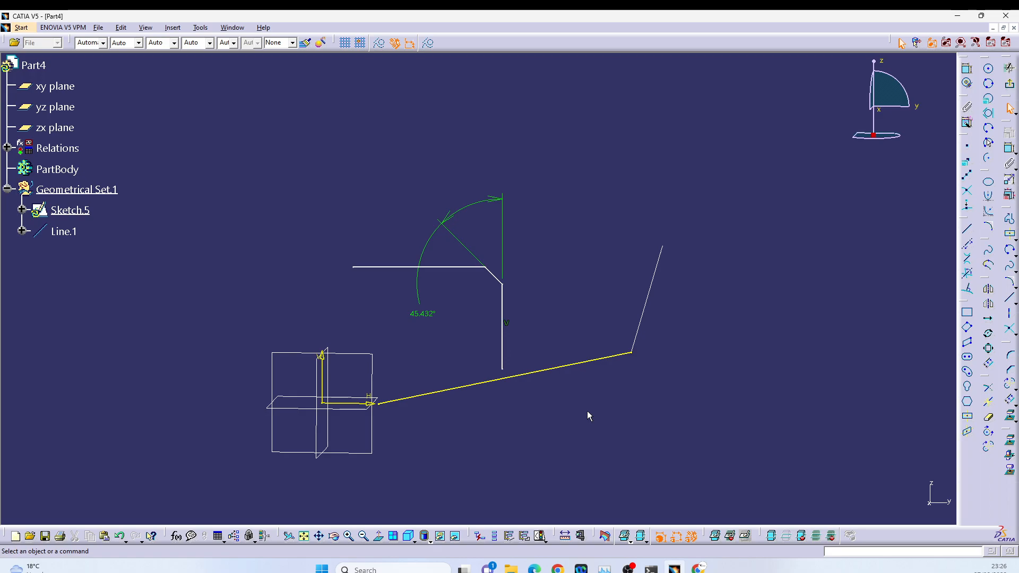
Check the sketch's solving status for geometry that still lacks constraints.
scroll(587, 411, down, 1)
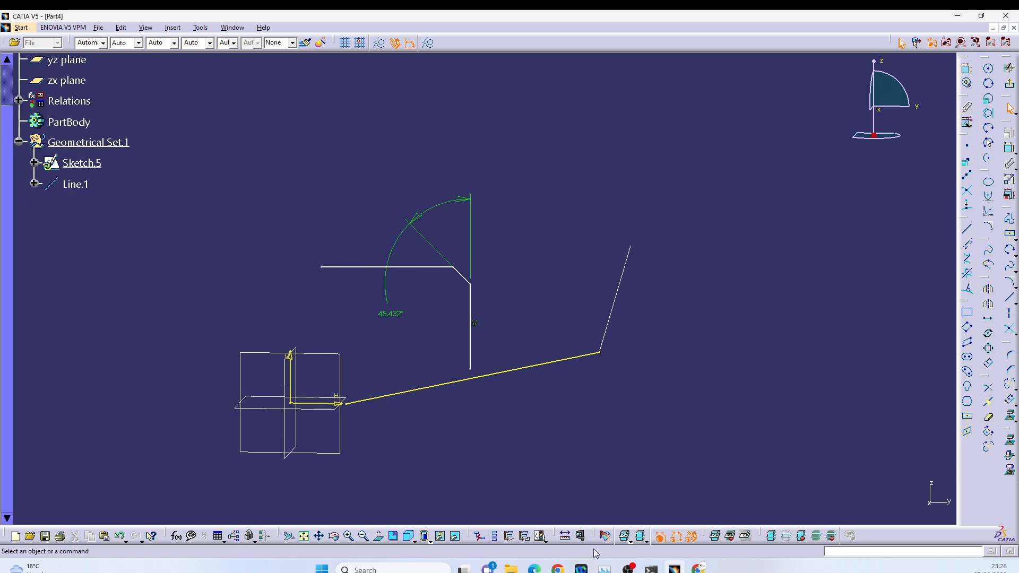
click(541, 537)
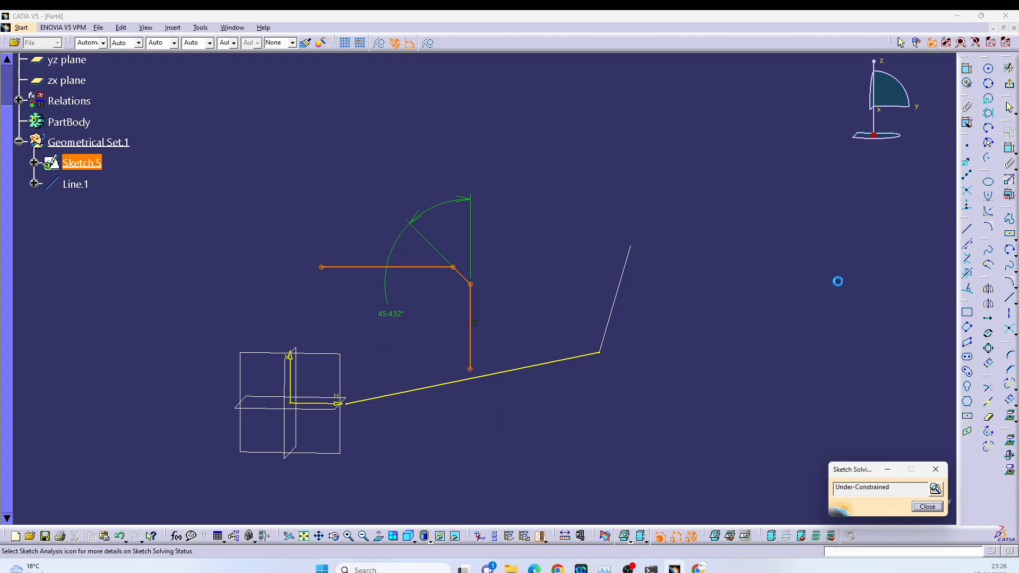
key(Escape)
Dimension the horizontal distance from the upper line's free endpoint to the sketch's vertical axis.
click(1010, 148)
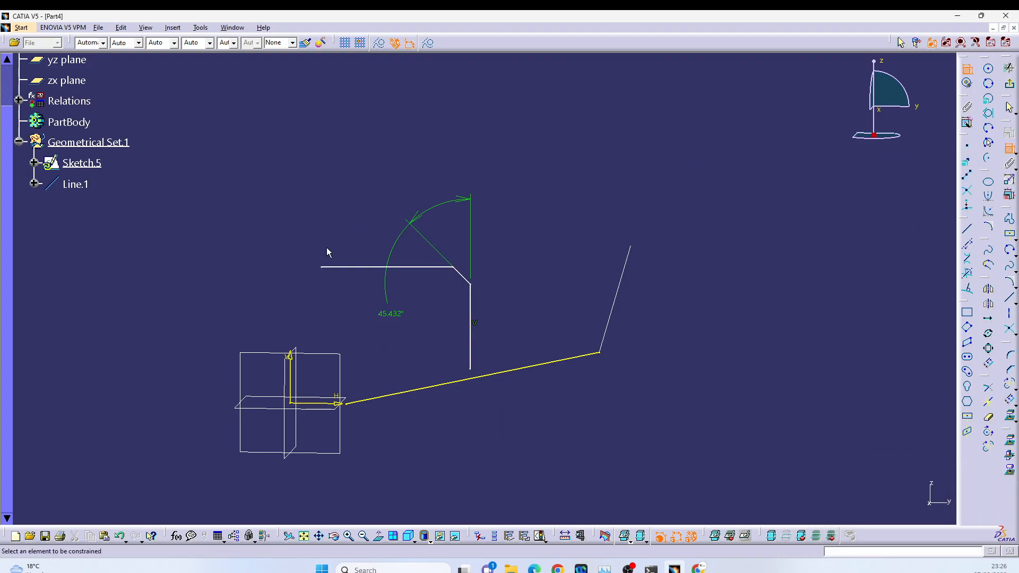
click(325, 267)
click(291, 351)
click(295, 219)
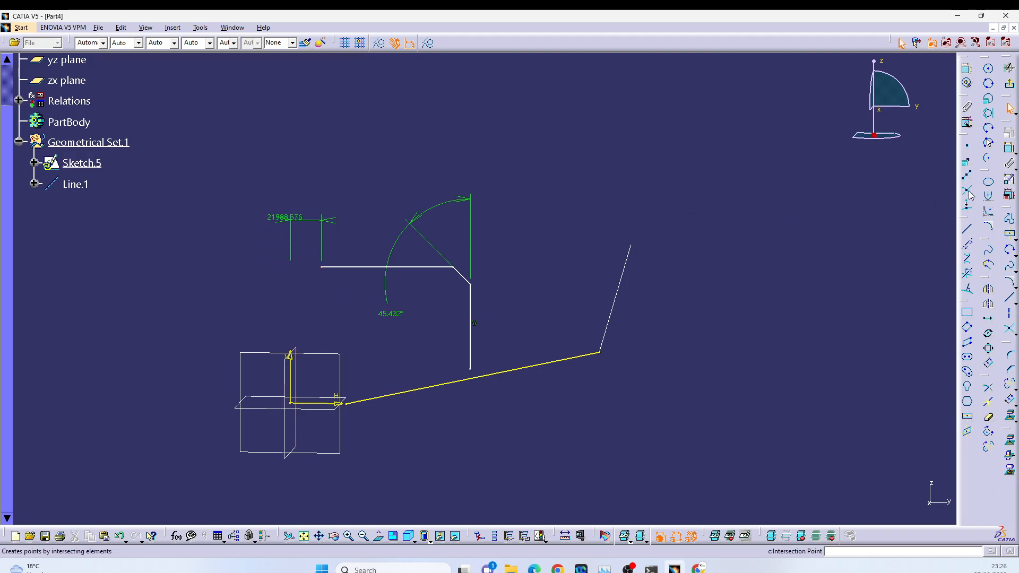
Apply a horizontal constraint to the nearly horizontal upper line.
right_click(361, 269)
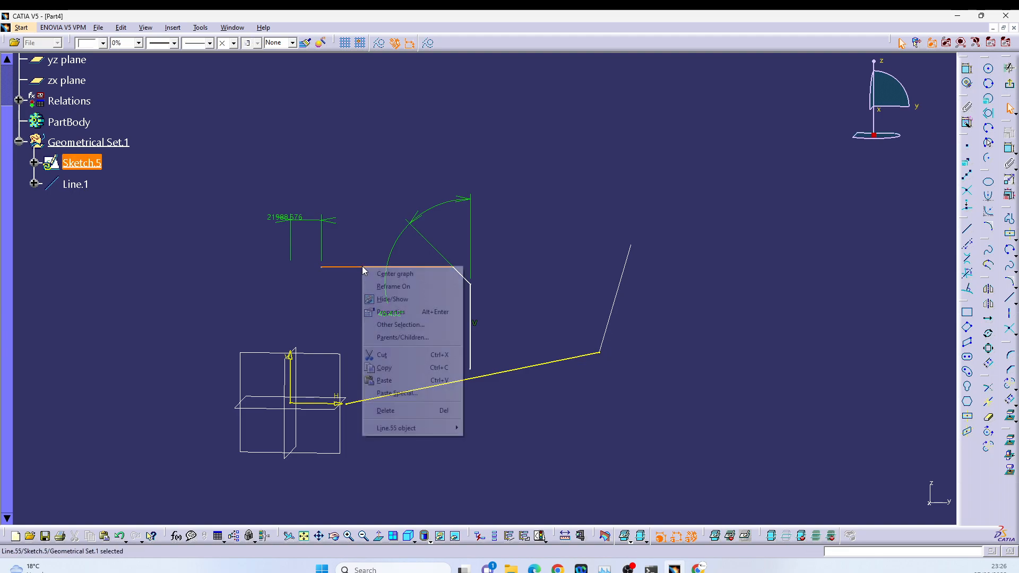
mouse_move(420, 428)
click(494, 458)
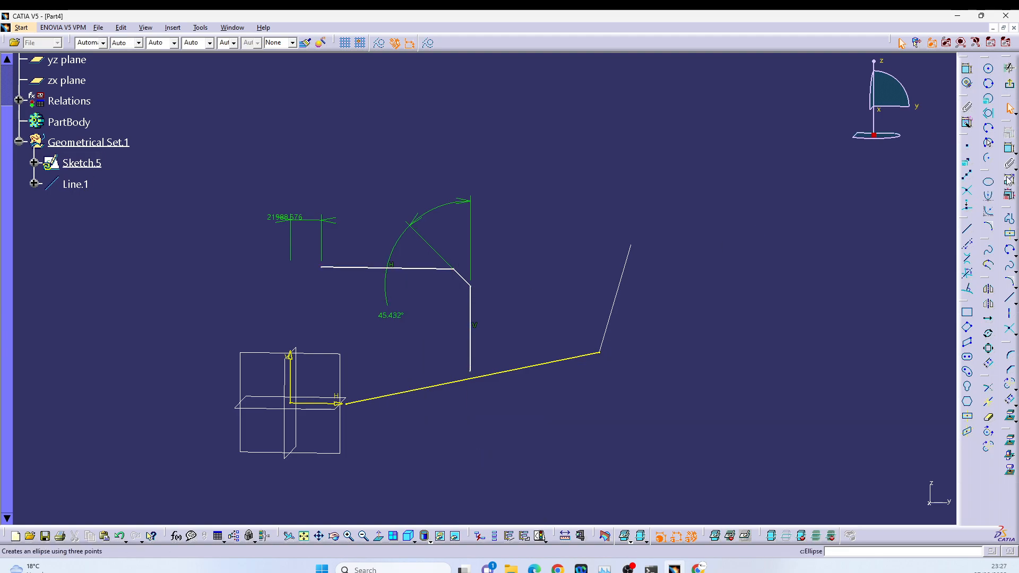
Dimension the upper line's height above the sketch's horizontal axis.
click(1008, 150)
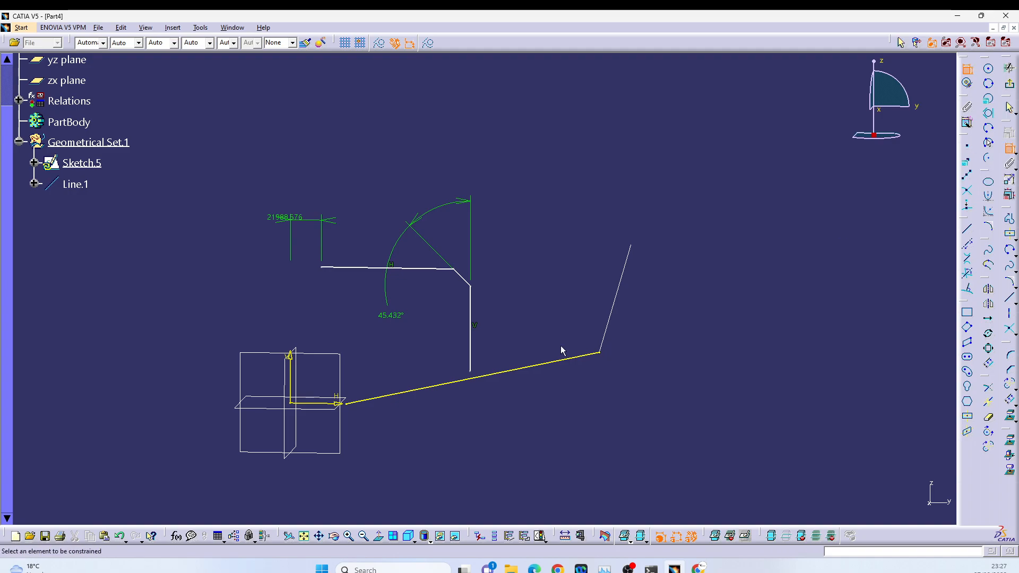
click(342, 273)
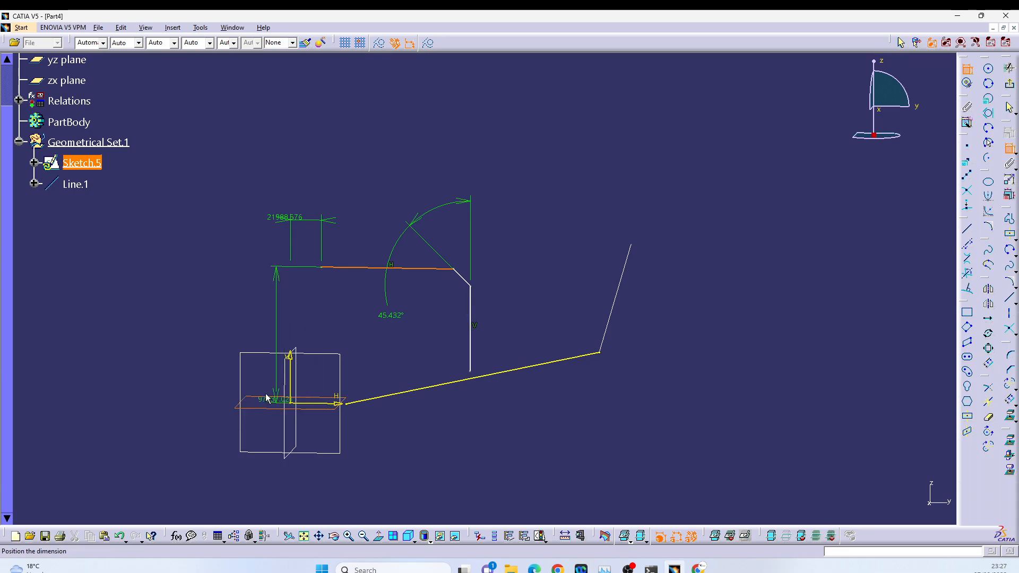
click(221, 332)
Check the sketch's solving status and move the vertical line closer to the vertical axis.
click(535, 535)
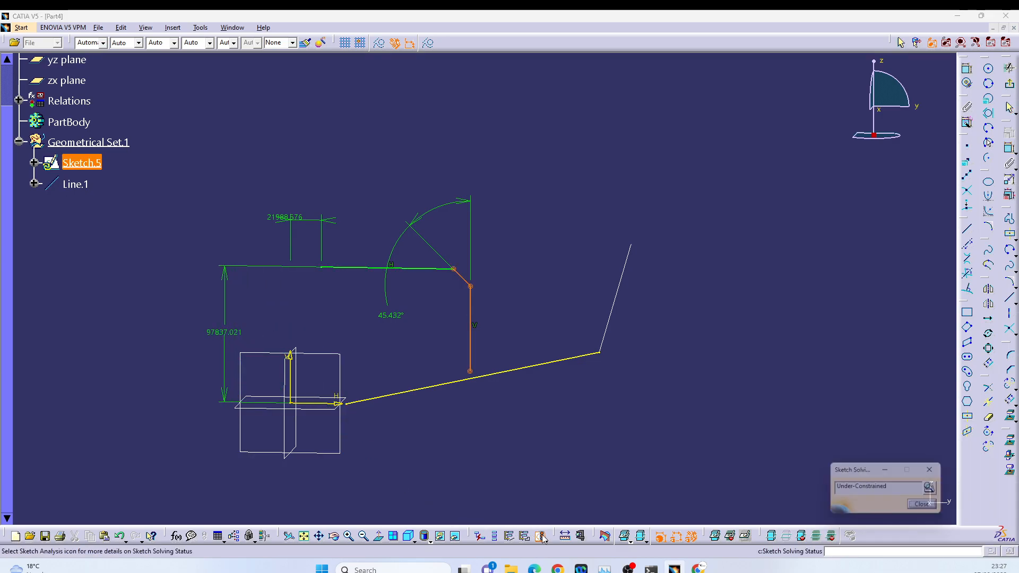
click(927, 507)
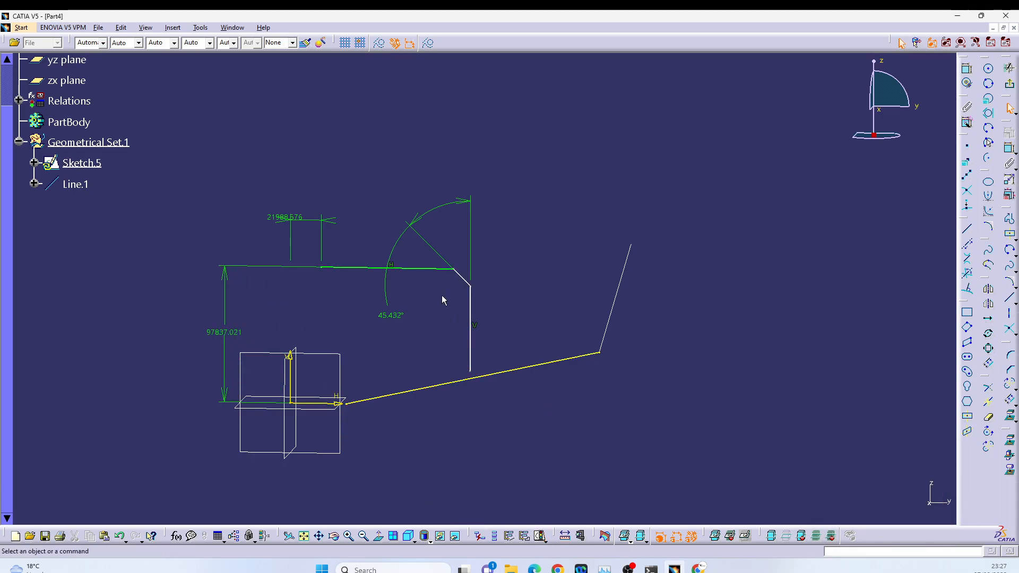
mouse_move(475, 324)
mouse_down()
mouse_move(398, 318)
mouse_move(454, 319)
mouse_move(417, 318)
mouse_move(444, 318)
mouse_up()
click(498, 497)
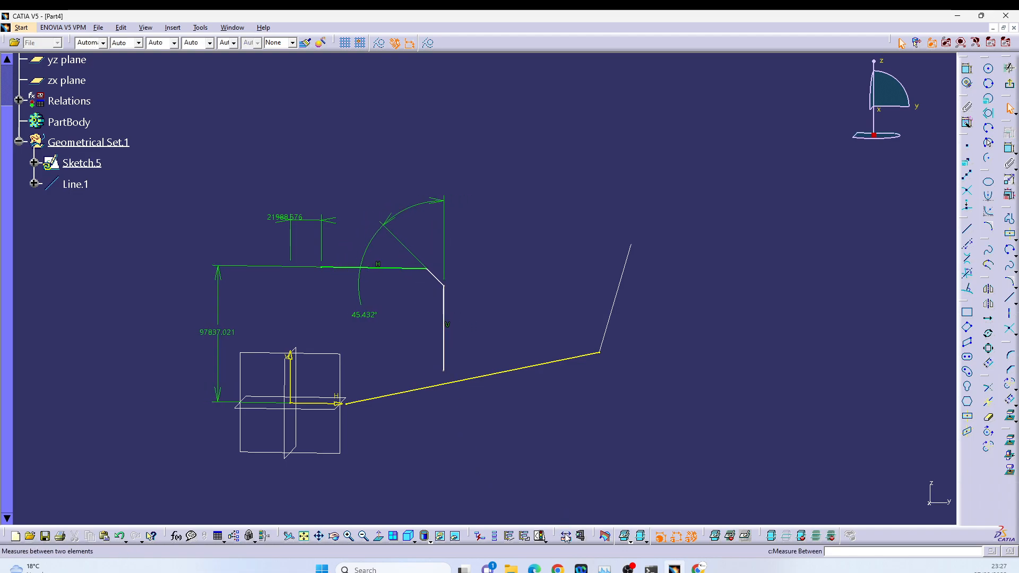
Dimension the vertical line's distance from the vertical axis and recheck the sketch's solving status.
click(1010, 149)
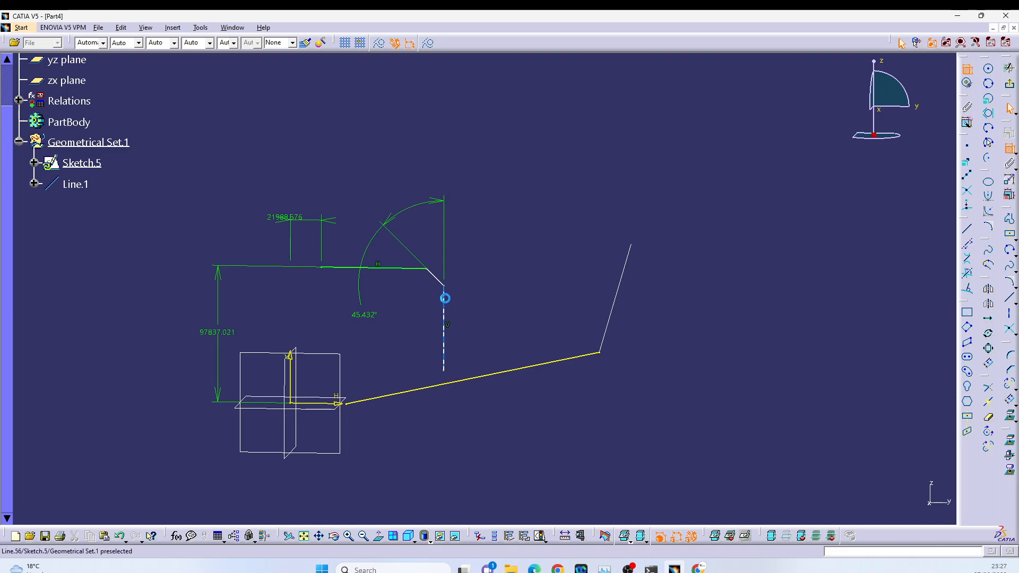
click(445, 299)
click(298, 376)
click(329, 467)
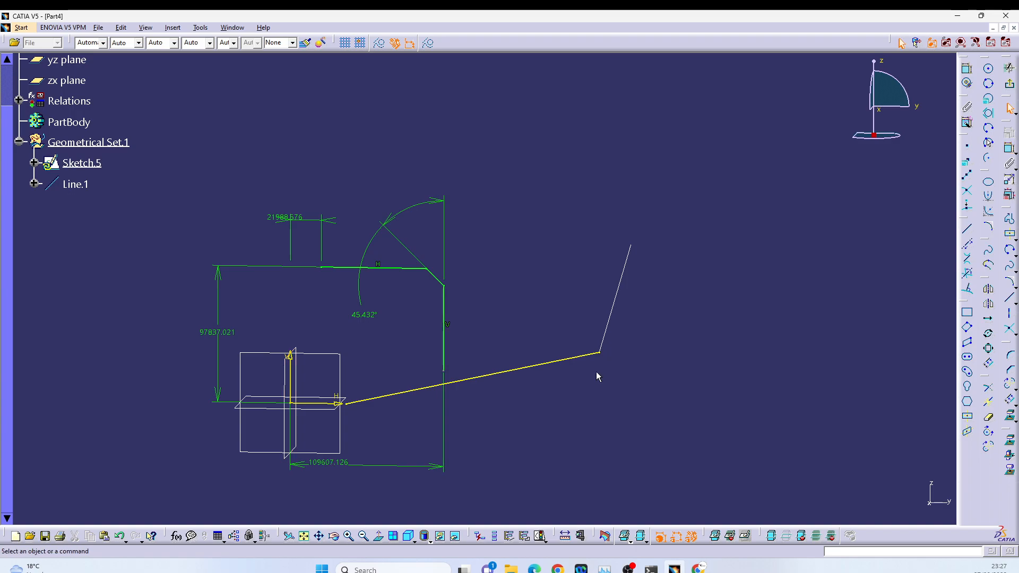
click(540, 536)
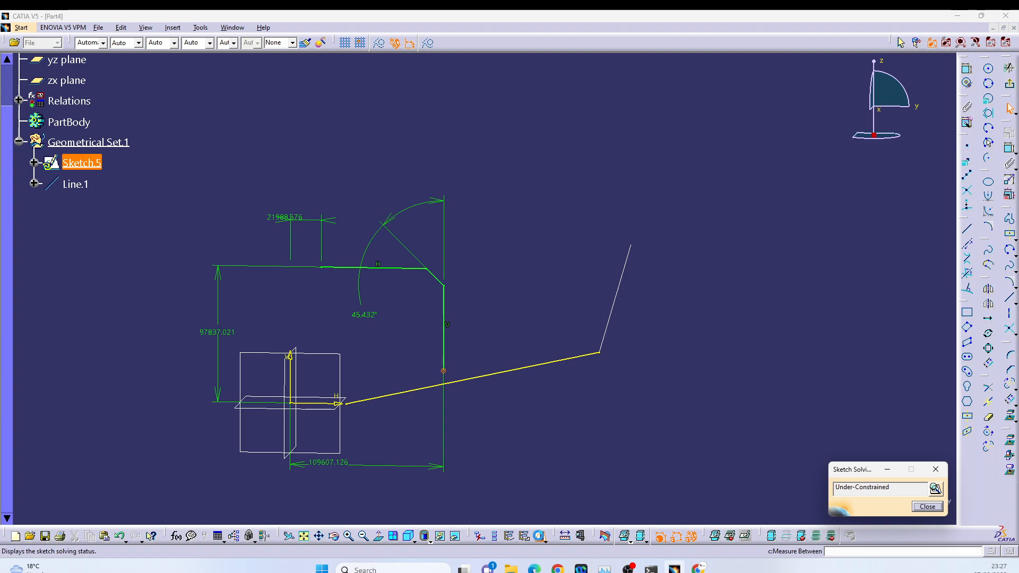
key(Escape)
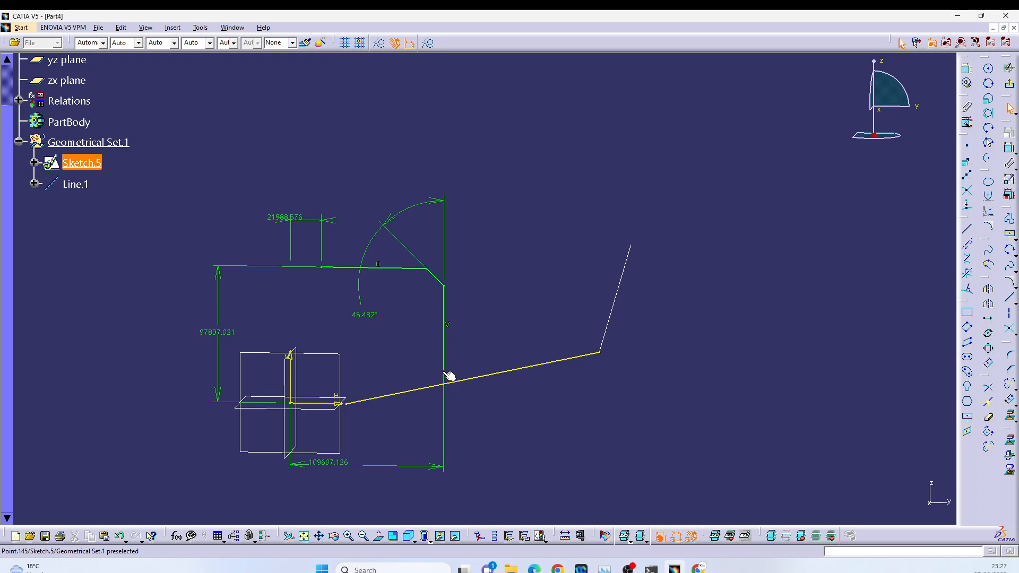
Shorten the vertical line by raising its lower endpoint and dimension that endpoint's height above the horizontal axis.
drag(445, 372, 444, 349)
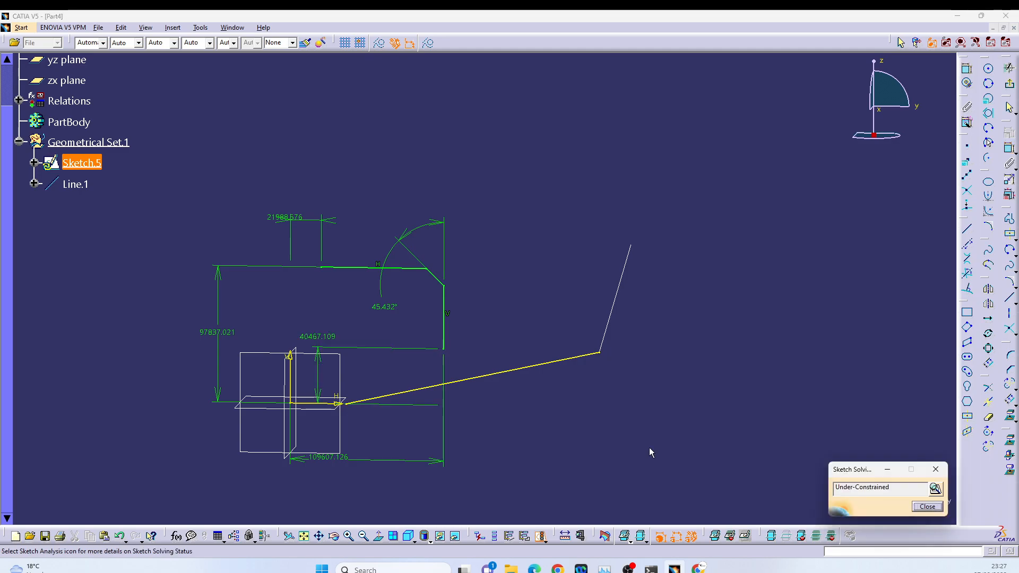
middle_drag(648, 447, 584, 370)
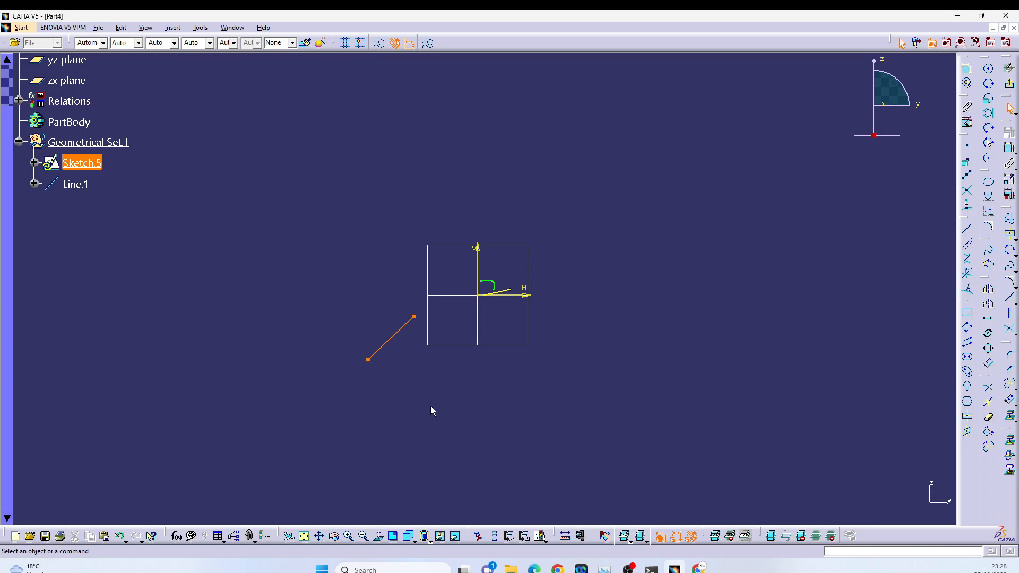
click(431, 406)
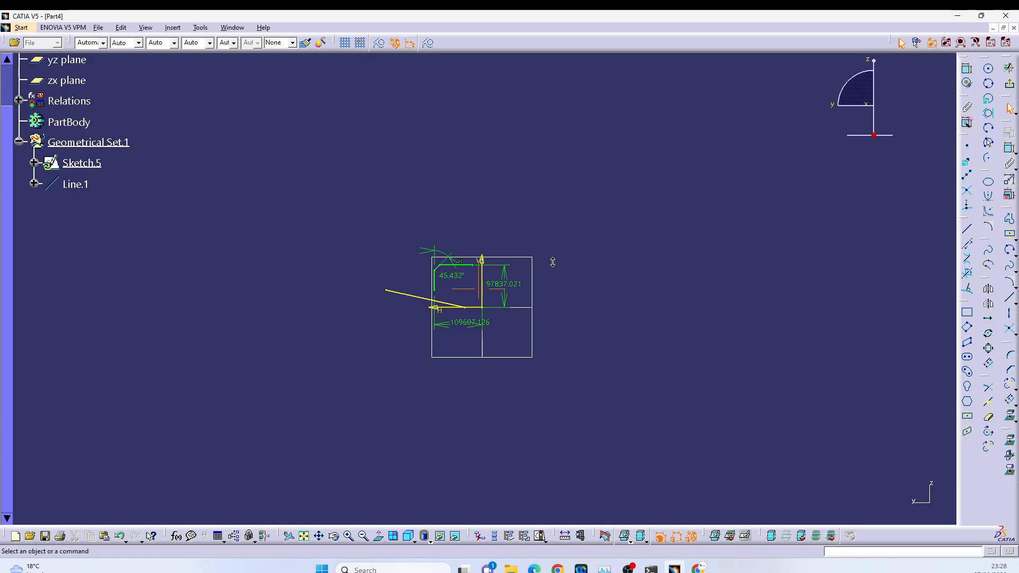
middle_drag(552, 263, 560, 209)
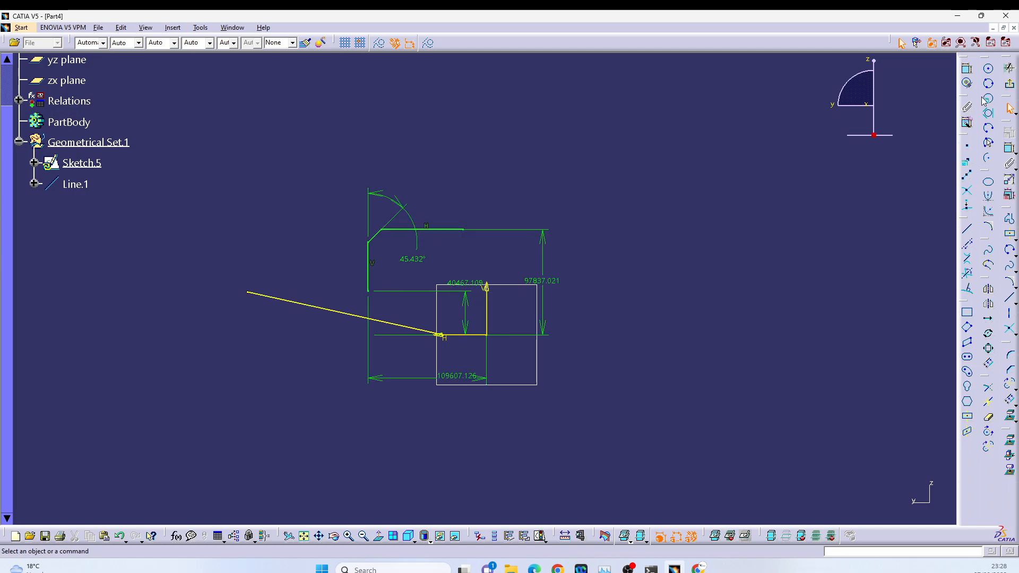